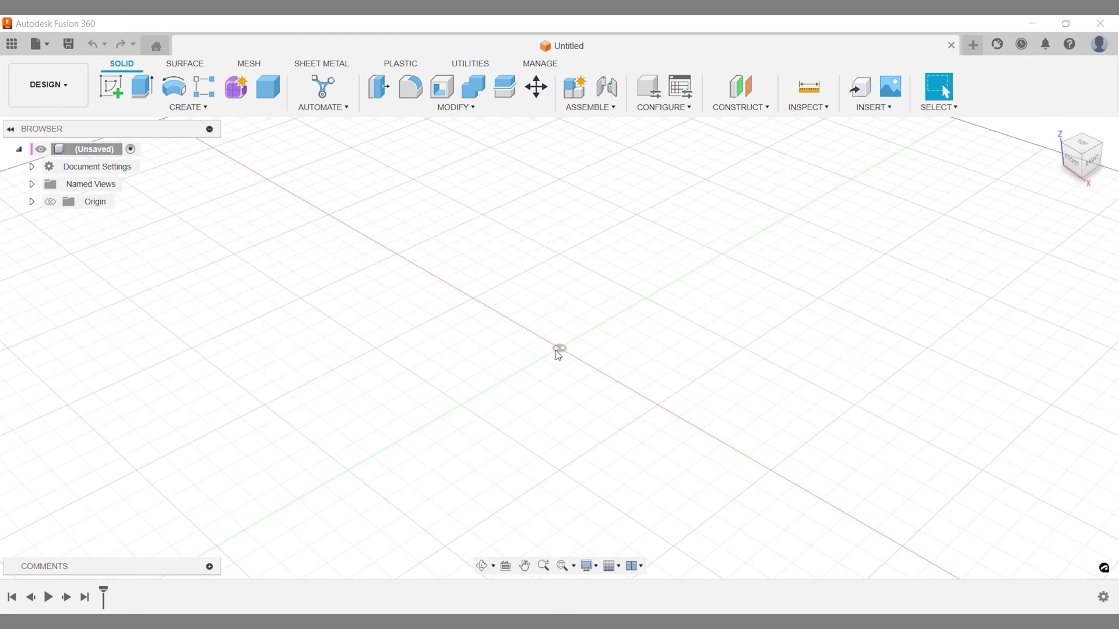
# Save the design as 'Computer Fan Grill Project'.
pyautogui.hotkey('ctrl', 's')
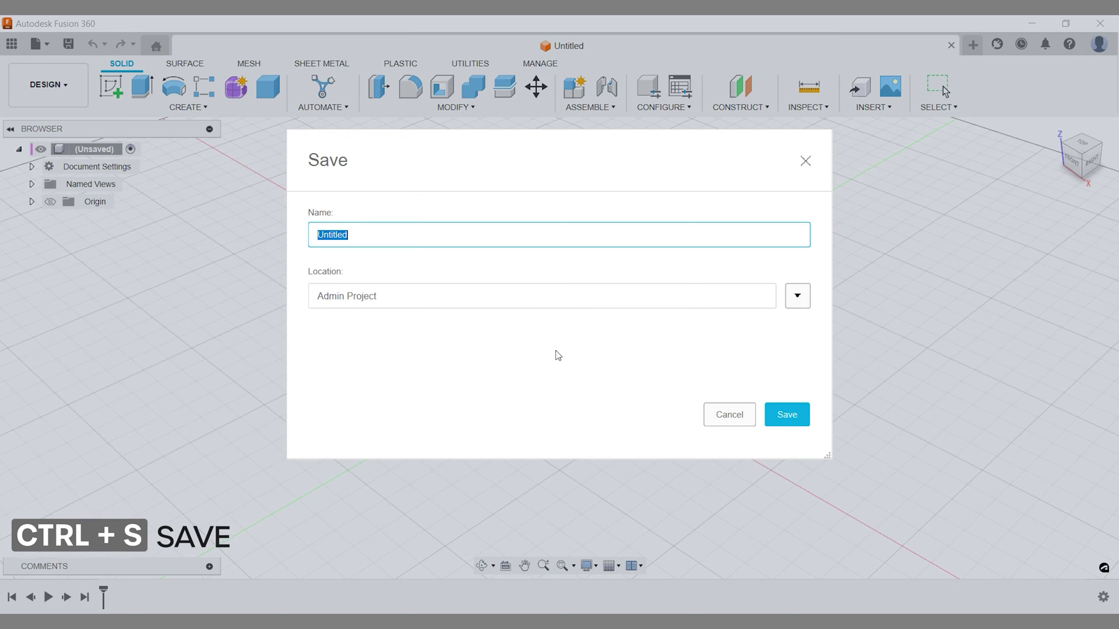
pyautogui.write('Computer Fan Grill Pro')
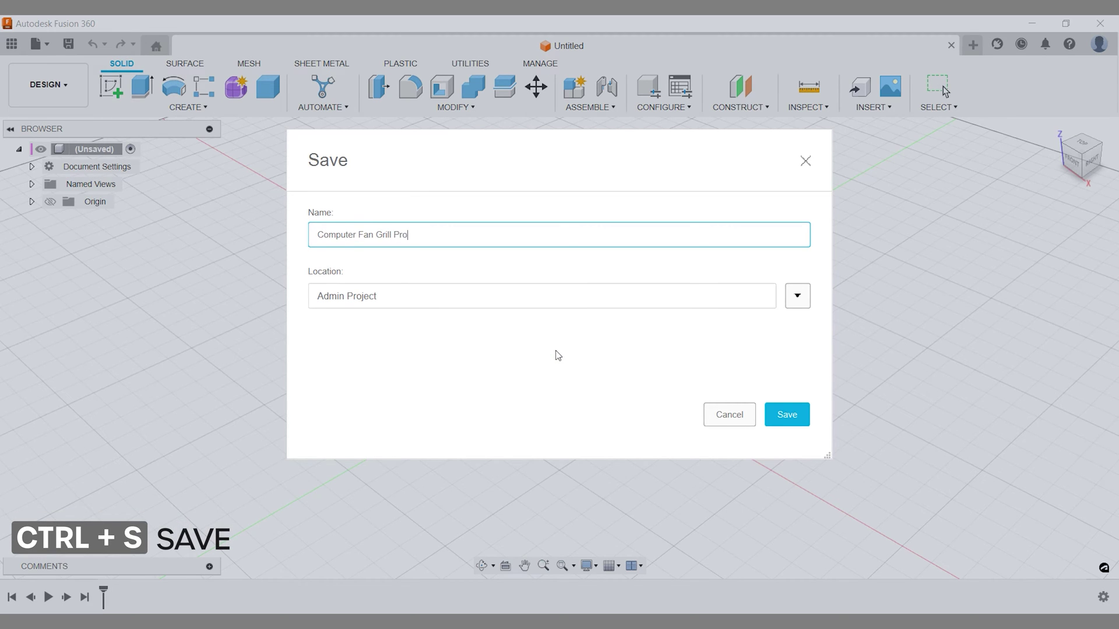
pyautogui.write('ject')
pyautogui.press('Return')
# Create a new component named Computer Fan Grill.
pyautogui.press('s')
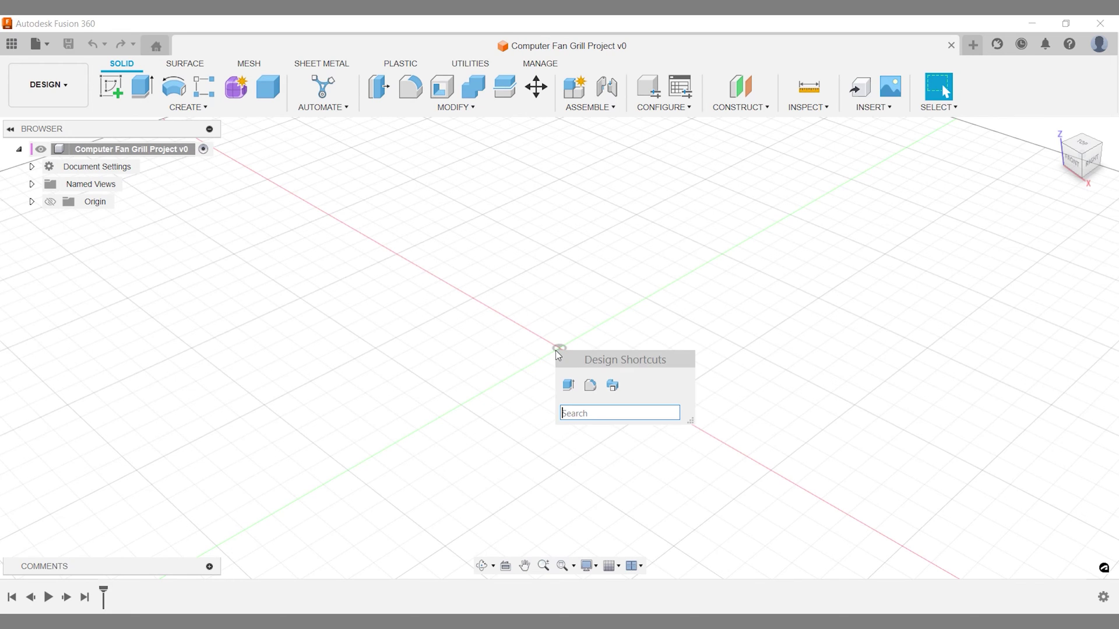
pyautogui.write('com')
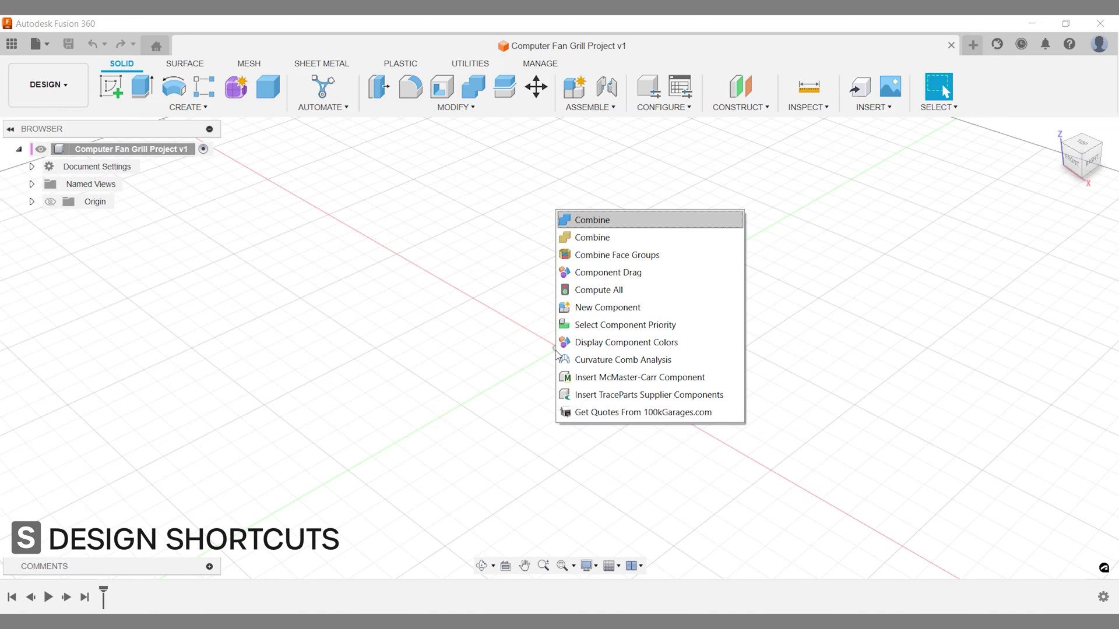
pyautogui.write('p')
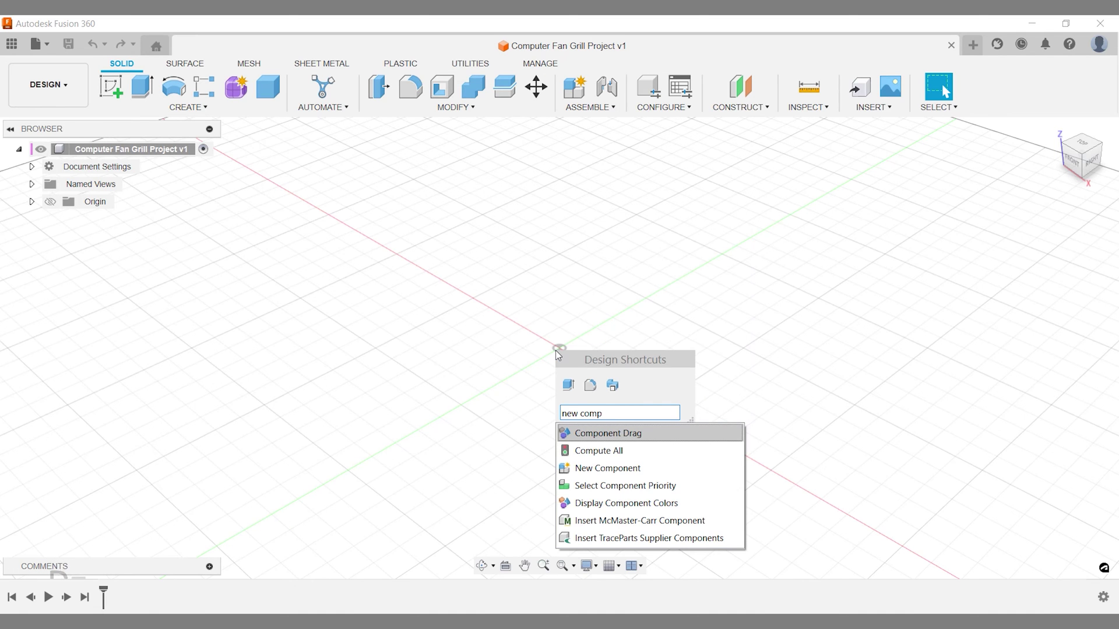
pyautogui.press('Down')
pyautogui.press('Down')
pyautogui.press('Return')
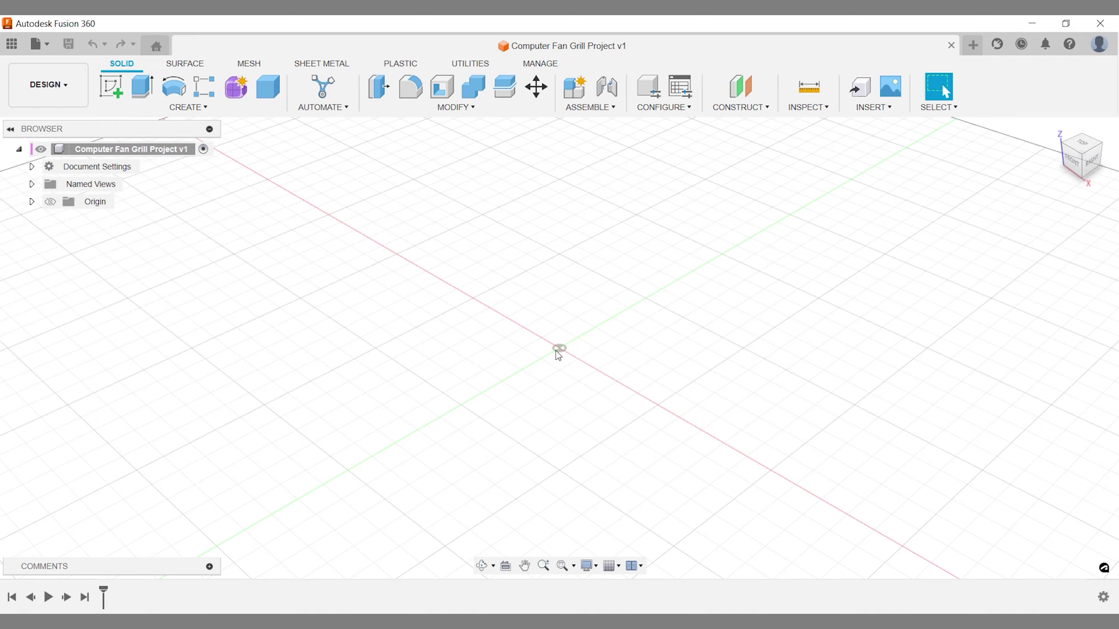
pyautogui.doubleClick(924, 282)
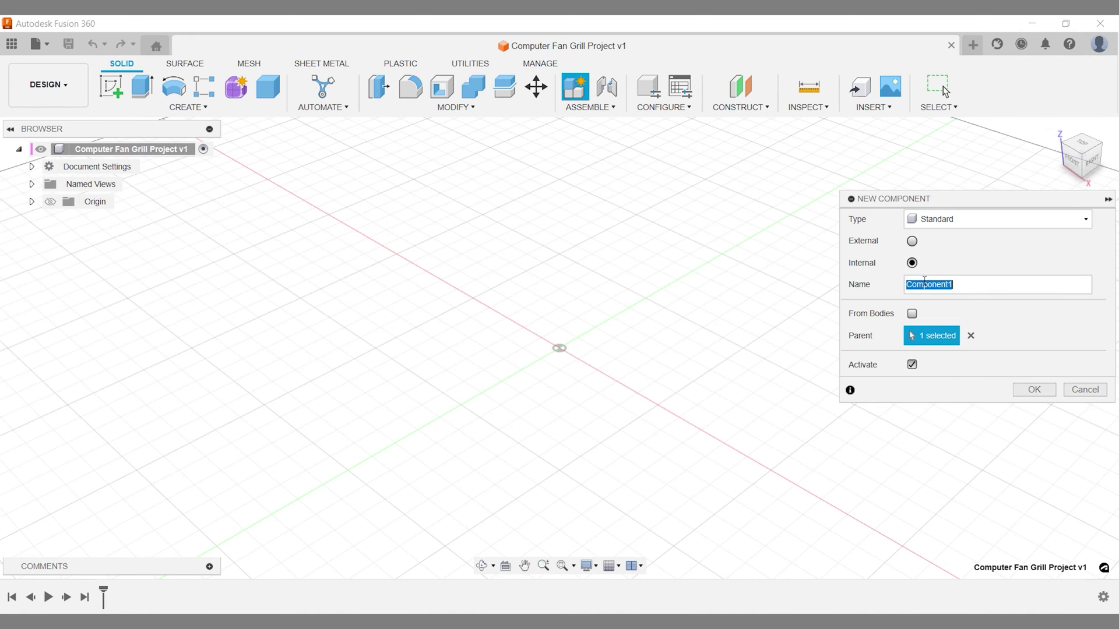
pyautogui.write('Compue')
pyautogui.write('er Fan Grill')
pyautogui.press('Return')
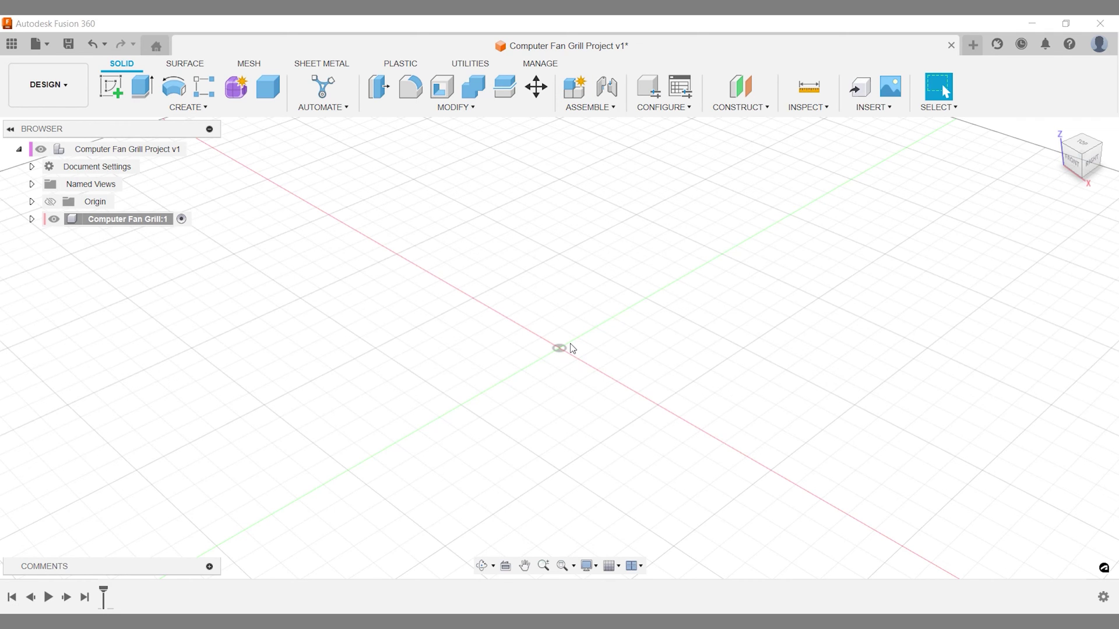
# Create a new sketch on the XY plane.
pyautogui.press('s')
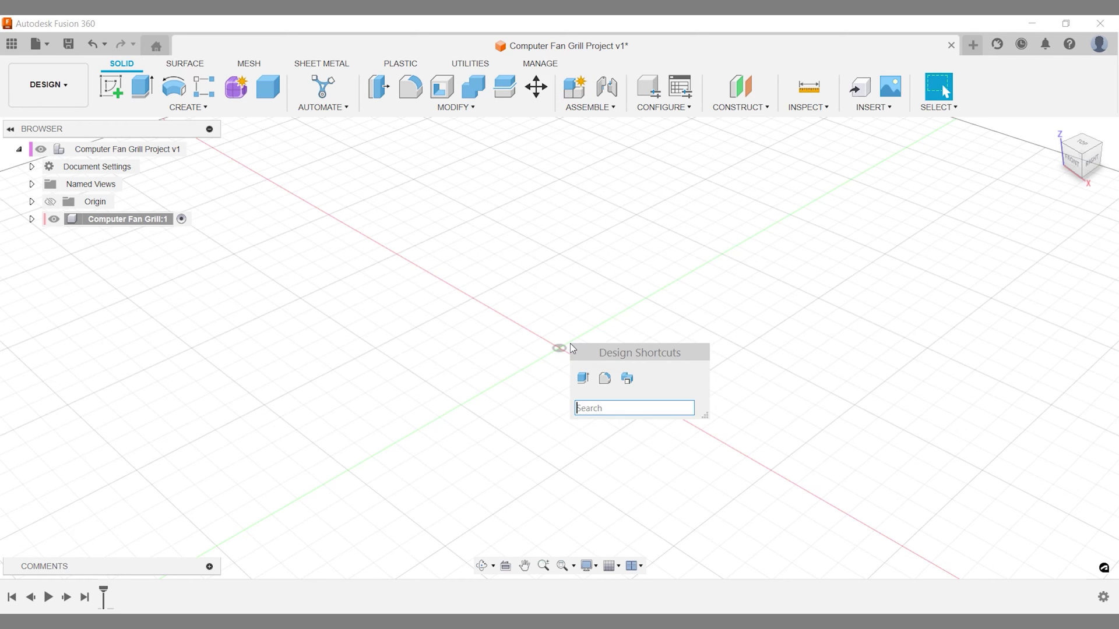
pyautogui.write('sketch')
pyautogui.press('Return')
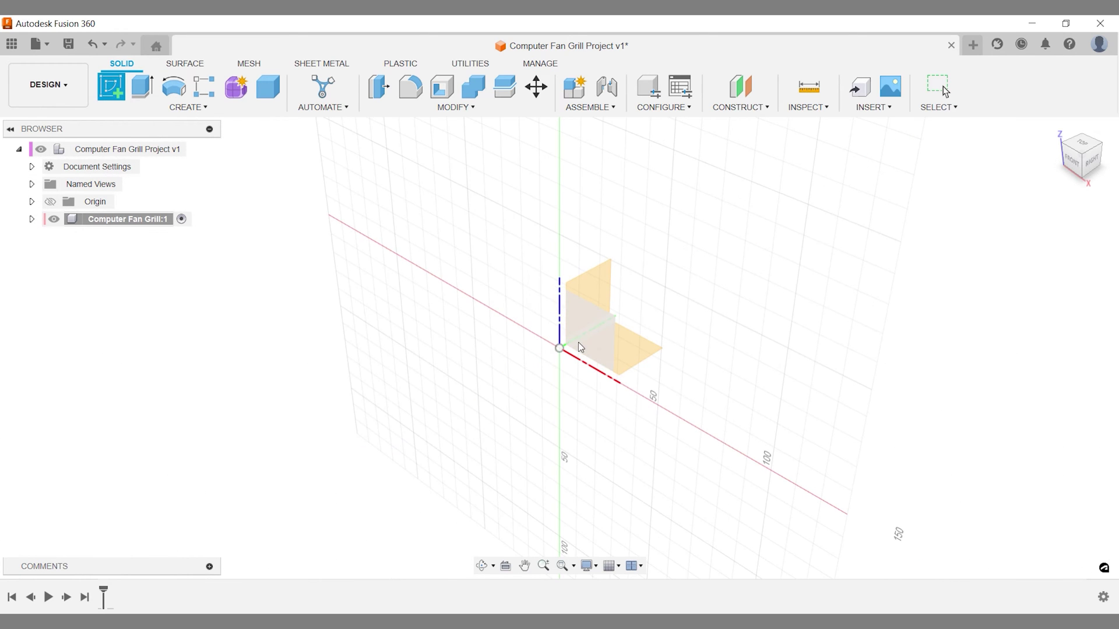
pyautogui.click(630, 349)
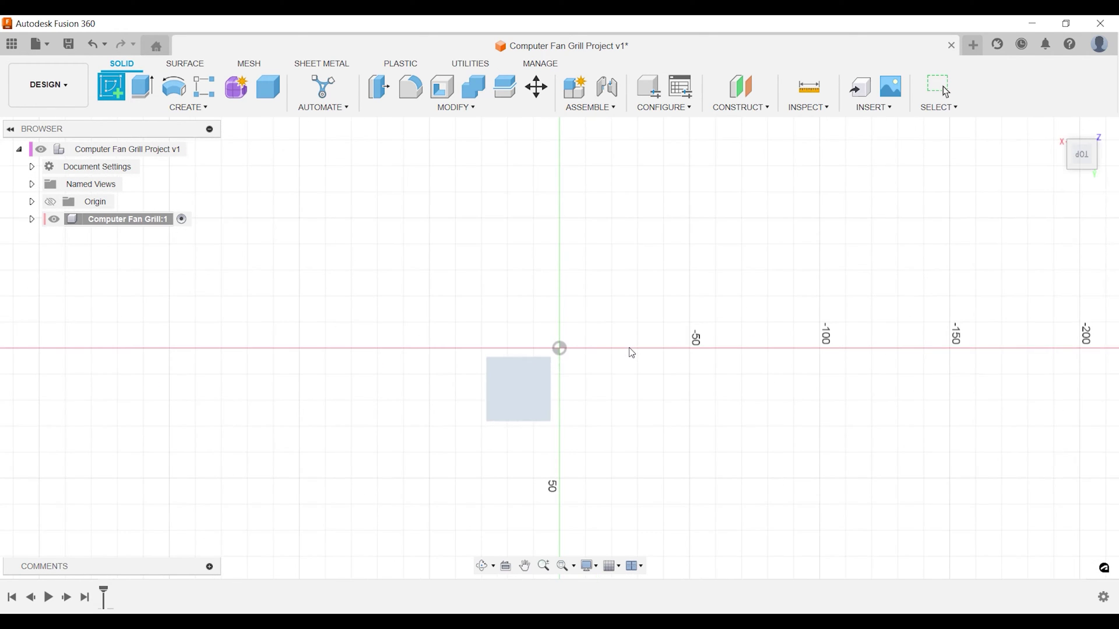
# Start the Center Rectangle command via the 'srec' search.
pyautogui.write('s')
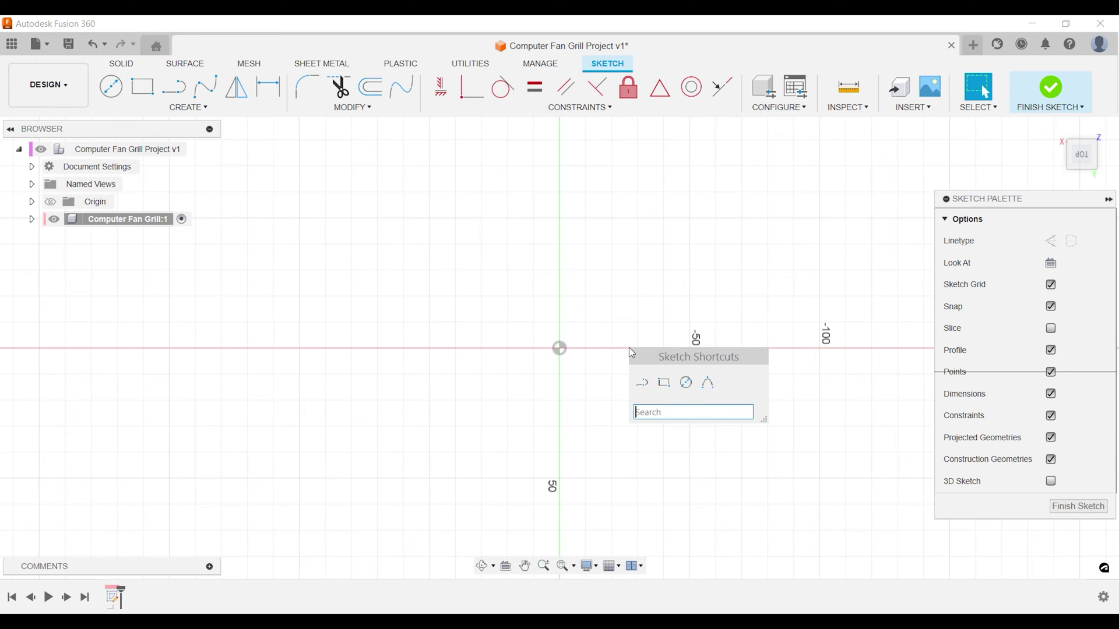
pyautogui.write('rec')
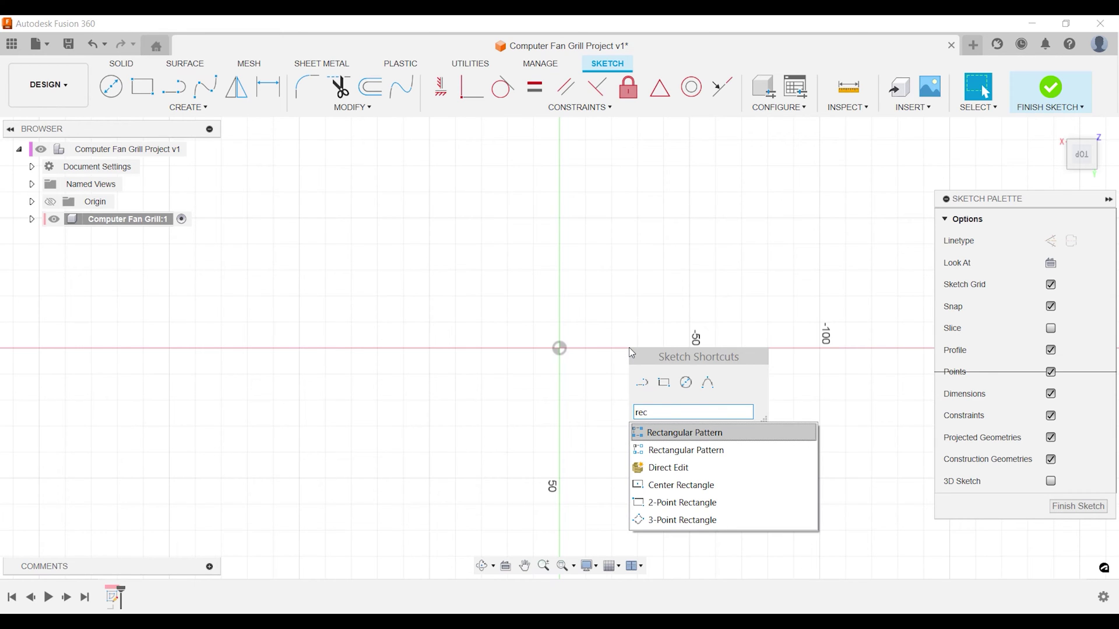
pyautogui.press('Down')
pyautogui.press('Down')
pyautogui.press('Down')
pyautogui.press('Down')
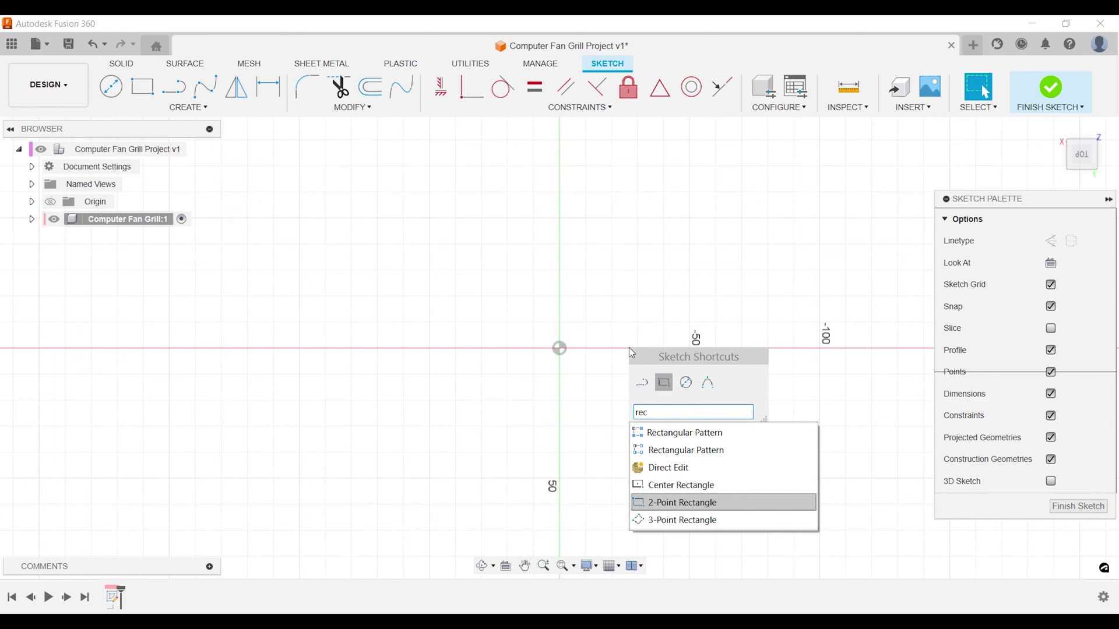
pyautogui.press('Up')
pyautogui.press('Return')
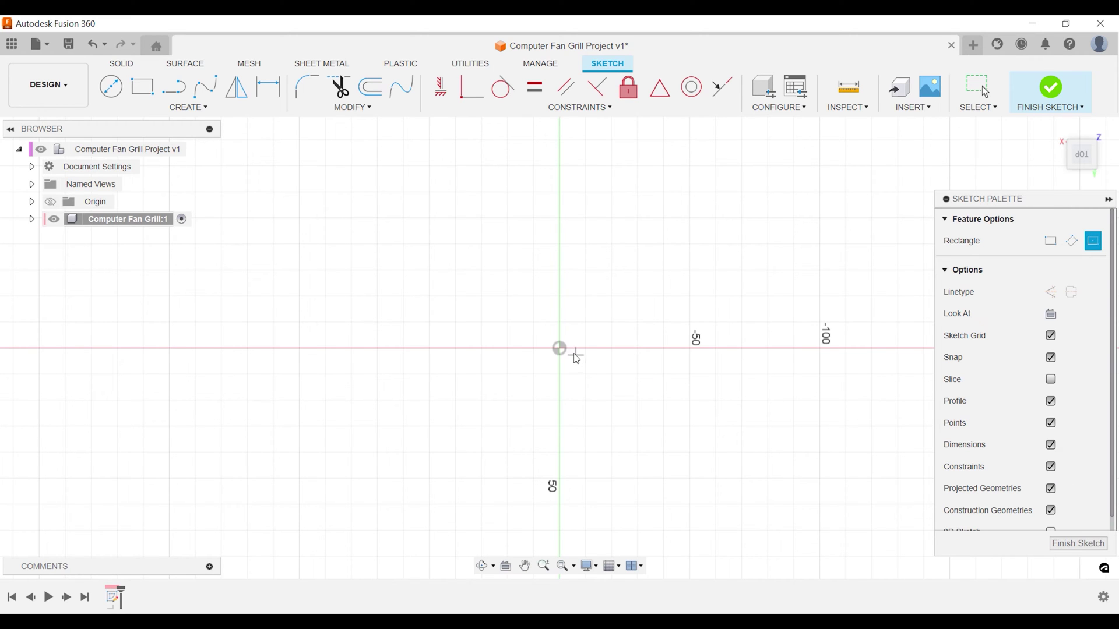
# Draw a 200 × 200 mm centre rectangle on the origin.
pyautogui.click(559, 348)
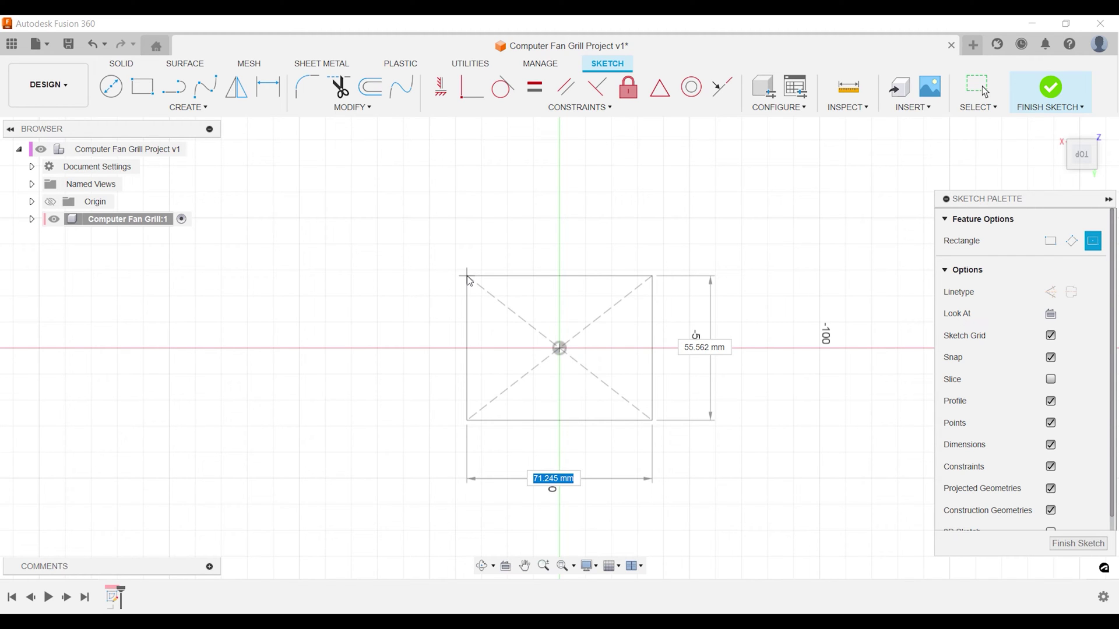
pyautogui.write('200')
pyautogui.press('Tab')
pyautogui.write('20')
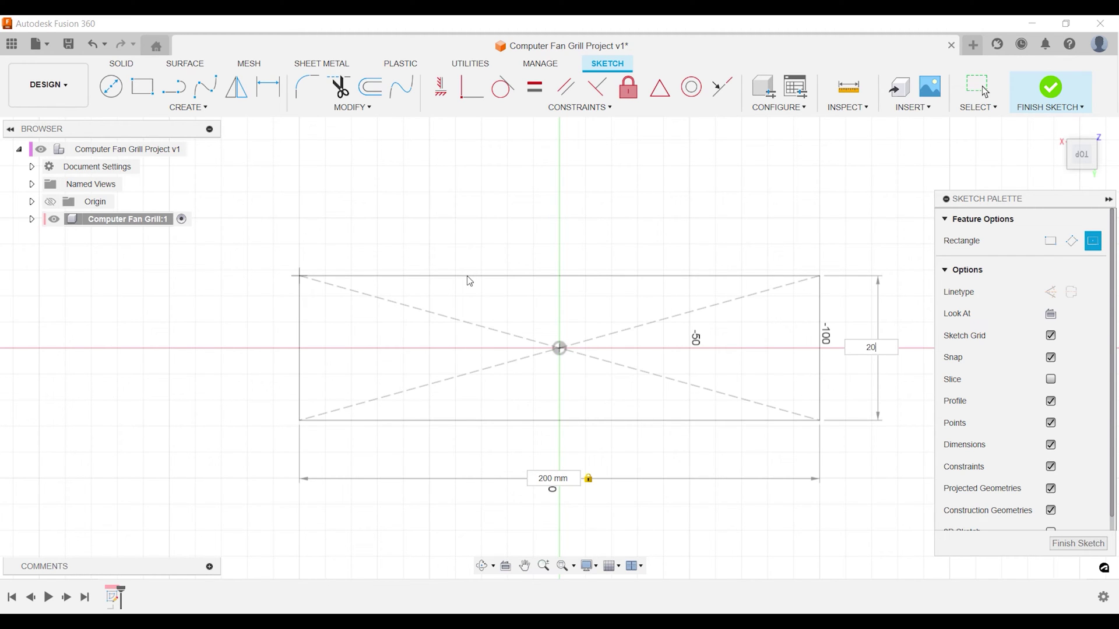
pyautogui.write('0')
pyautogui.press('Tab')
pyautogui.press('Return')
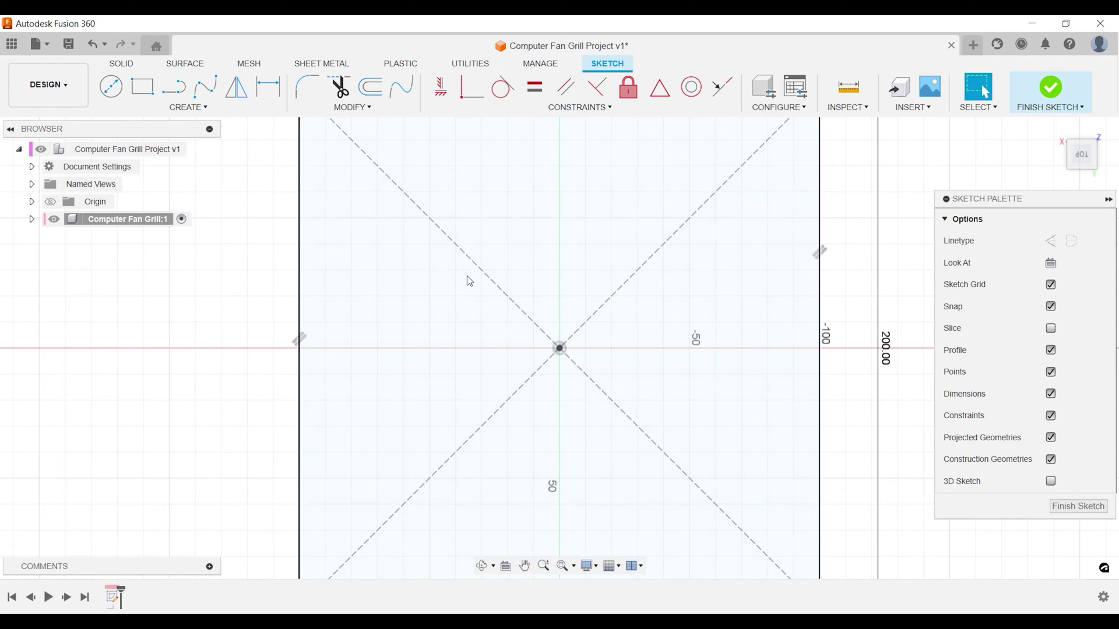
# Zoom to fit the square and start the sketch Fillet command.
pyautogui.write('s')
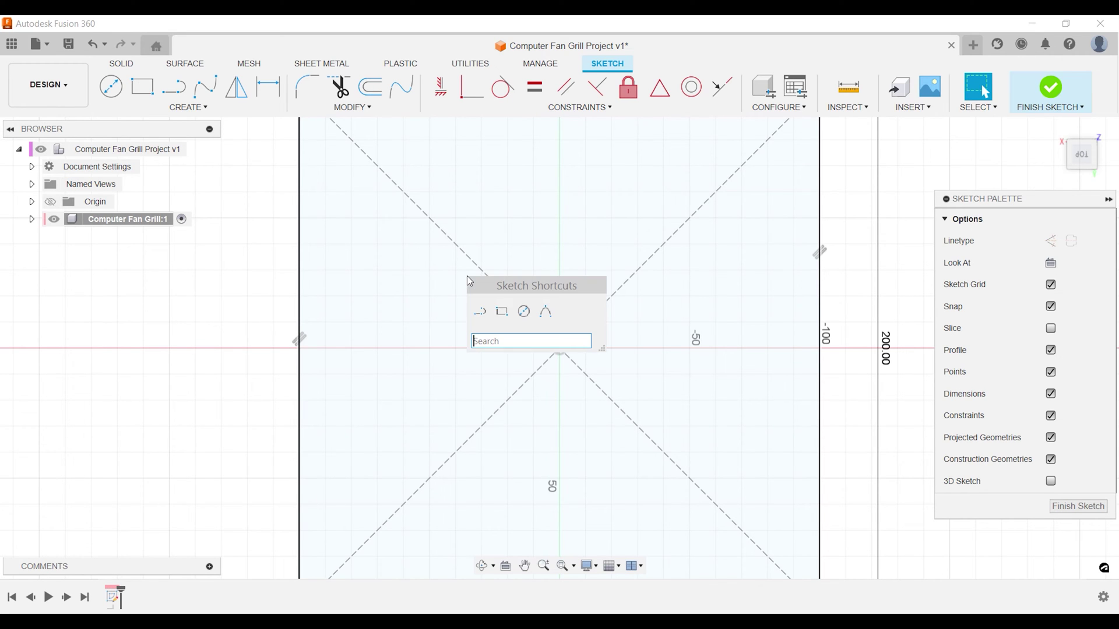
pyautogui.write('fit')
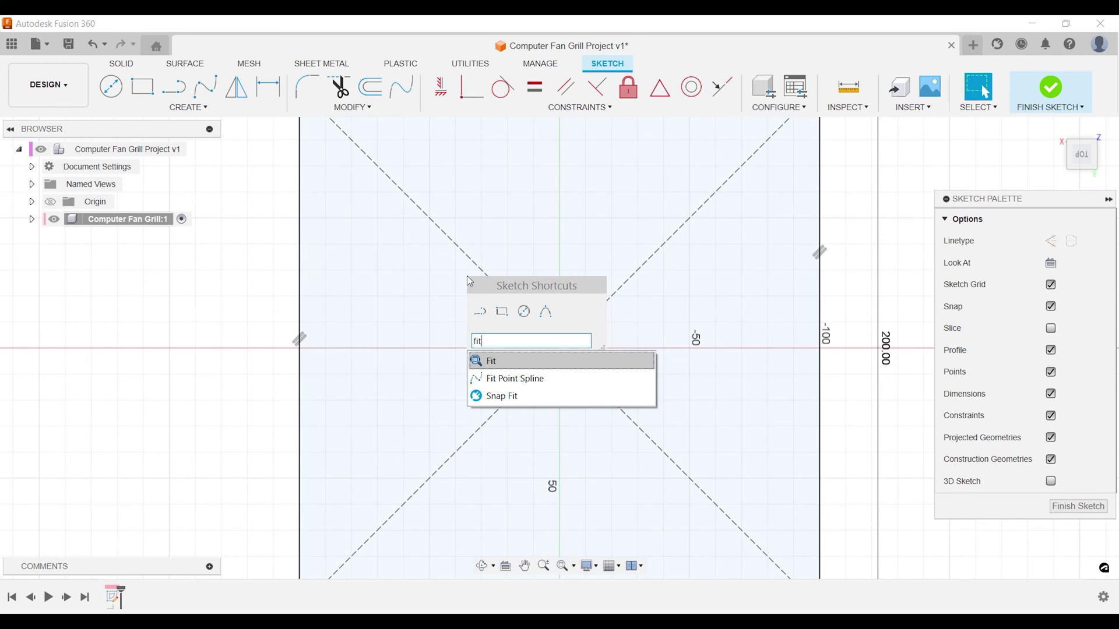
pyautogui.press('Return')
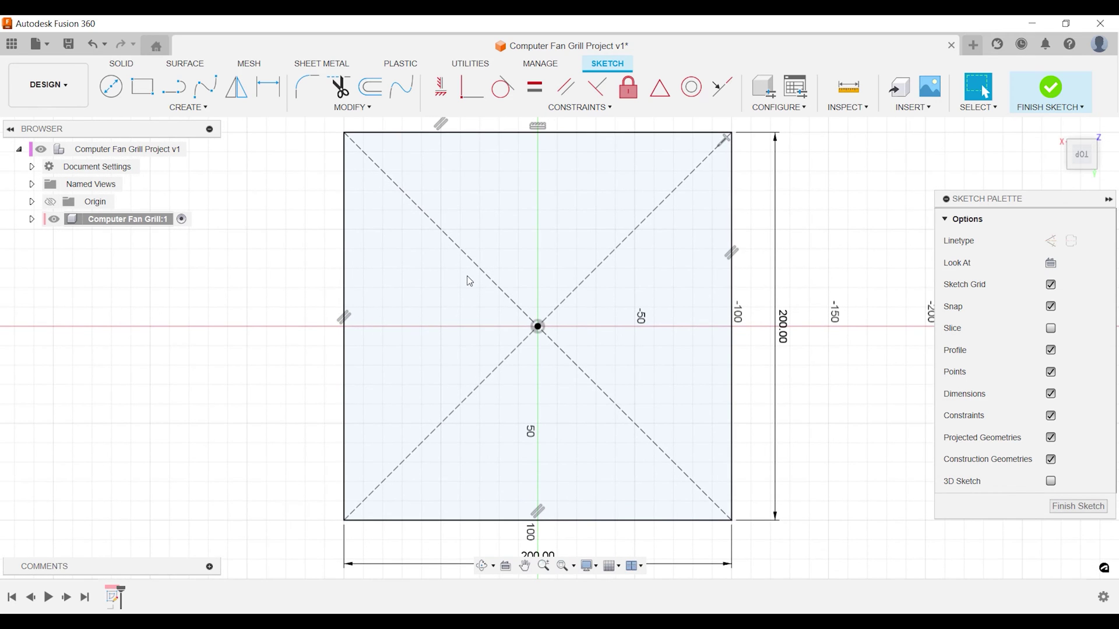
pyautogui.write('sfillet')
pyautogui.press('Return')
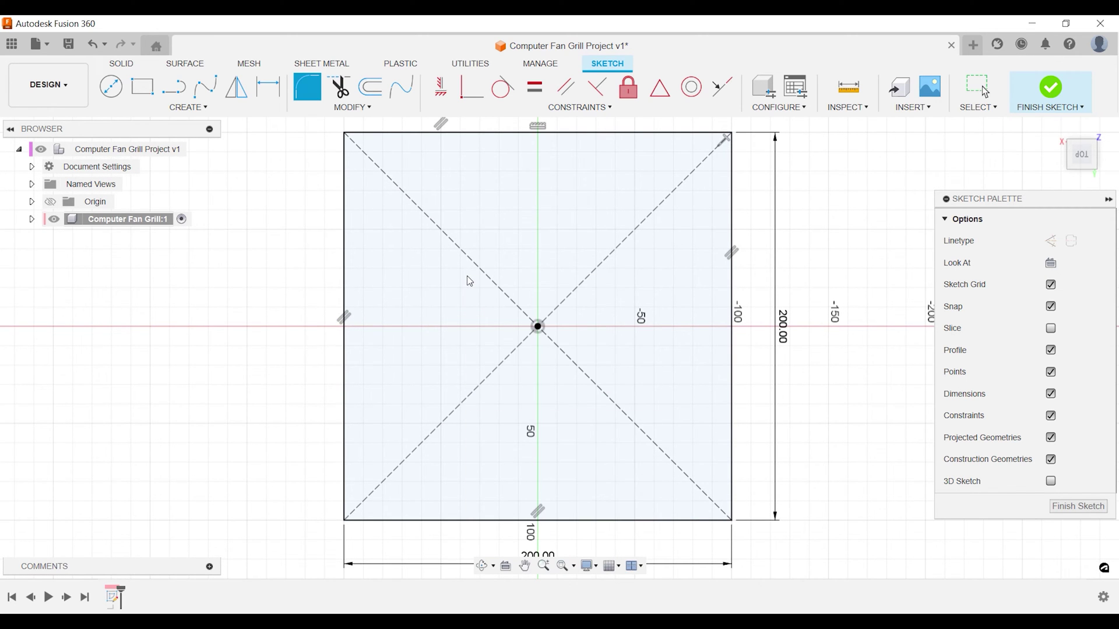
# Fillet all four corners of the square at 5 mm radius.
pyautogui.click(414, 134)
pyautogui.click(344, 186)
pyautogui.write('5')
pyautogui.press('Return')
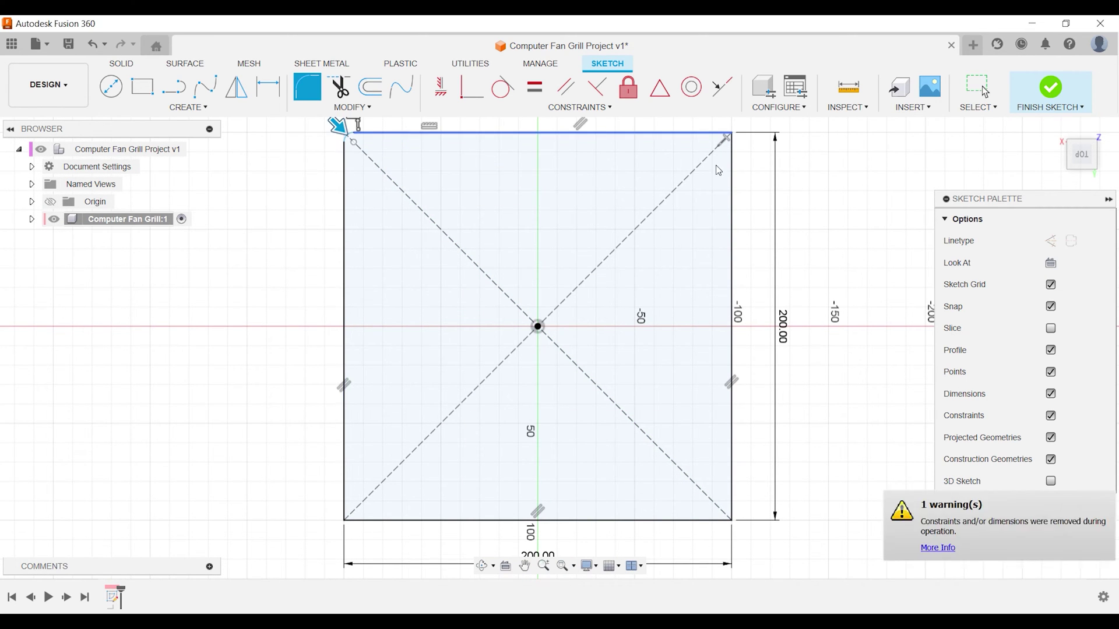
pyautogui.click(670, 134)
pyautogui.click(733, 468)
pyautogui.press('Return')
pyautogui.click(569, 521)
pyautogui.click(344, 474)
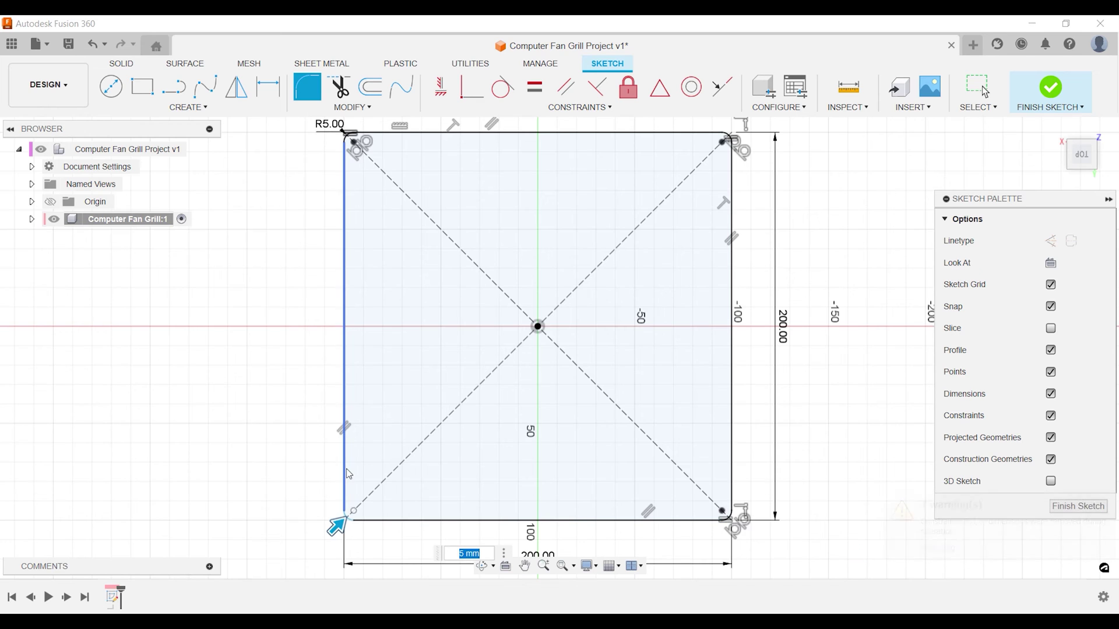
pyautogui.press('Return')
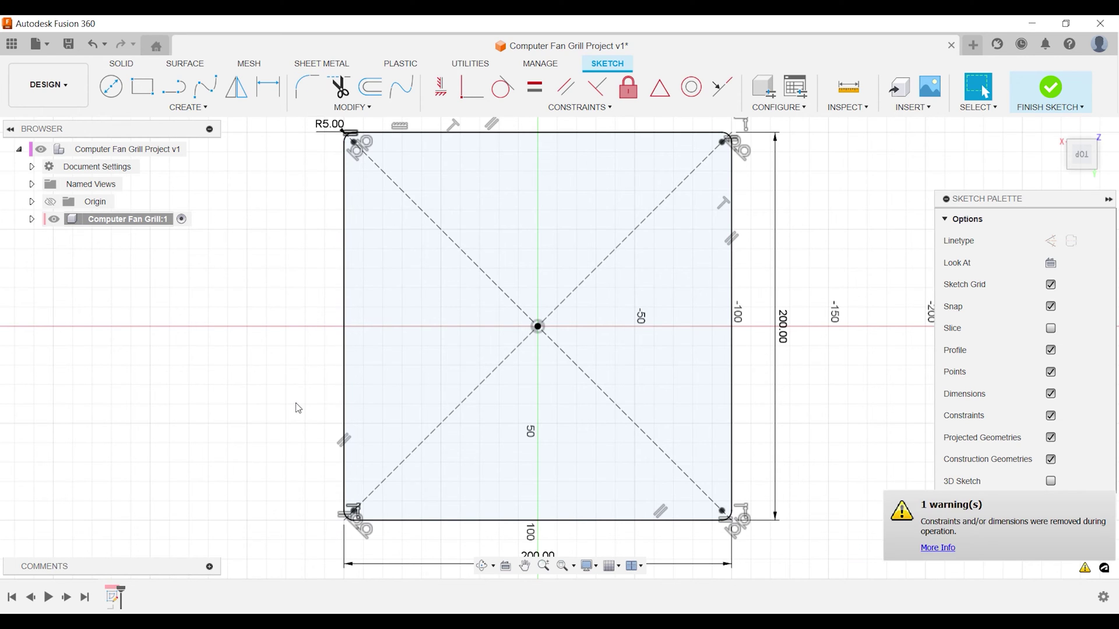
# Change the fillet radius to 10 mm, then search for the circle command.
pyautogui.doubleClick(329, 123)
pyautogui.write('10')
pyautogui.press('Return')
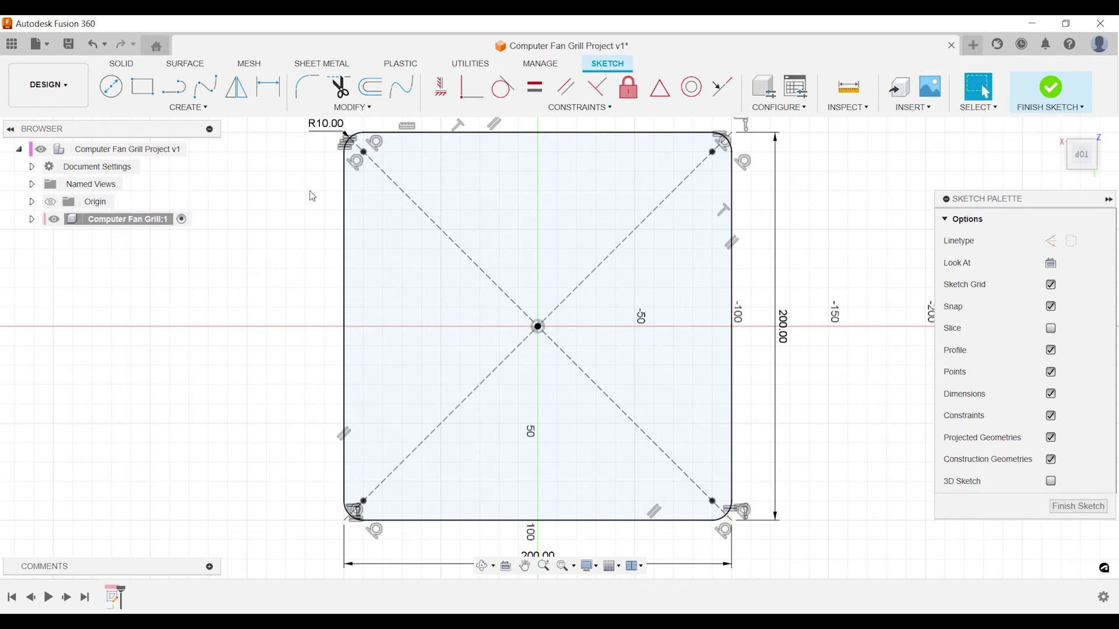
pyautogui.write('scirc')
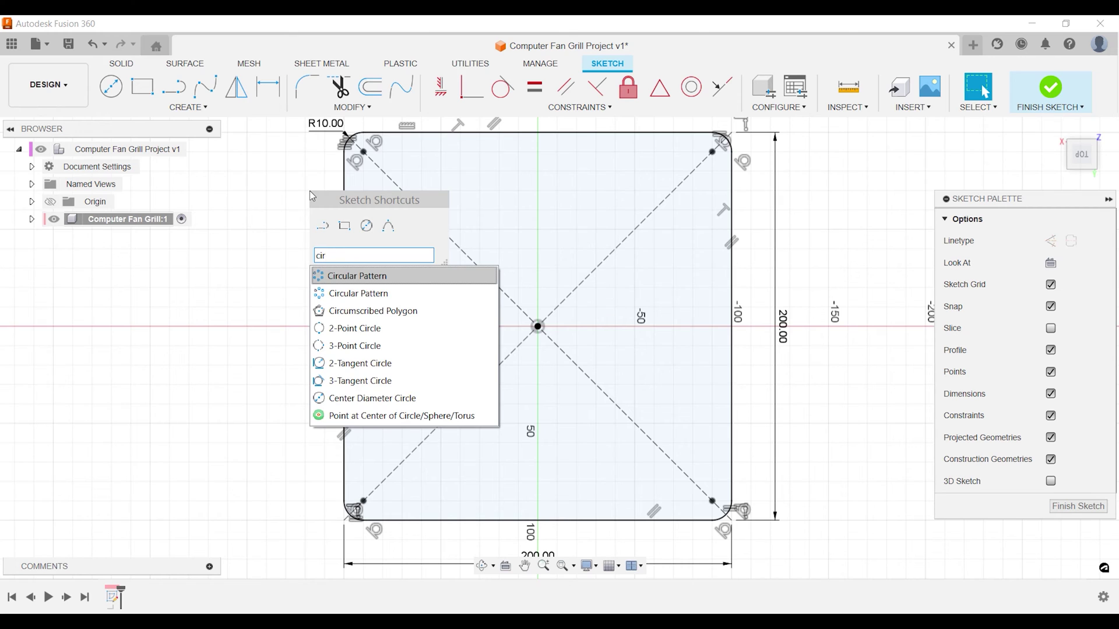
pyautogui.press('Down')
pyautogui.press('Down')
pyautogui.press('Down')
pyautogui.press('Down')
pyautogui.press('Down')
pyautogui.press('Down')
pyautogui.press('Down')
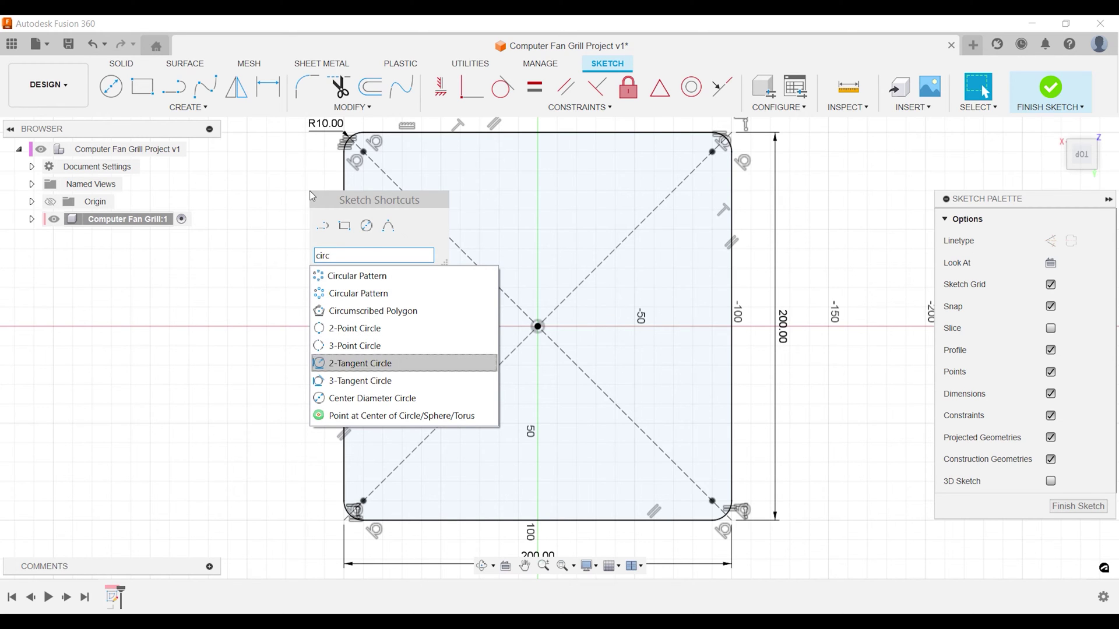
# Draw a centre-diameter hole circle at the top-left corner.
pyautogui.press('Return')
pyautogui.click(363, 152)
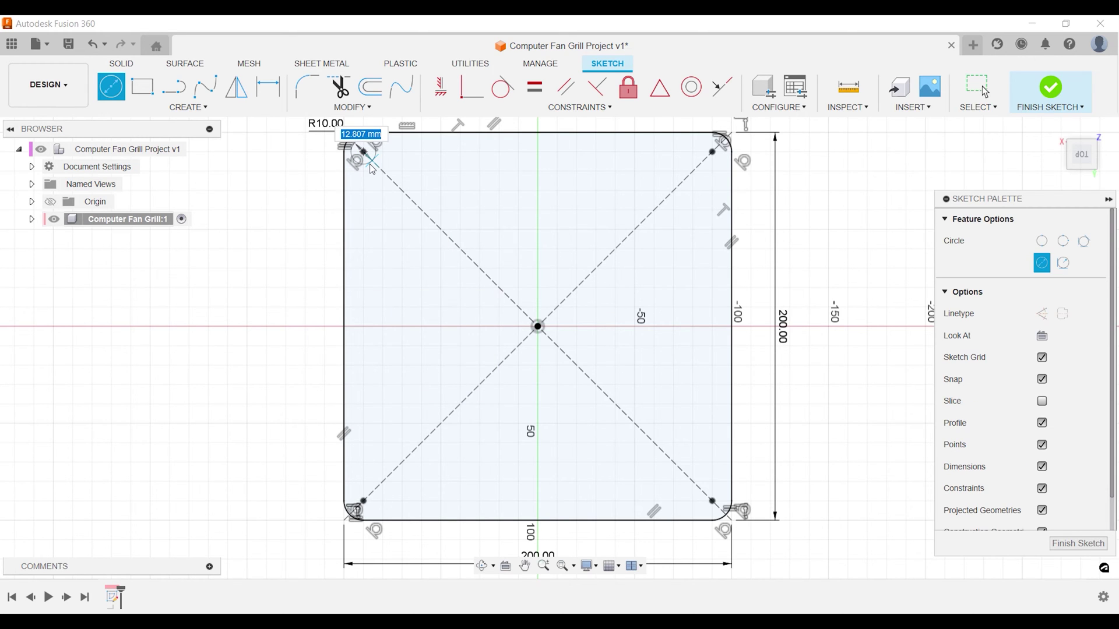
pyautogui.click(372, 169)
pyautogui.press('Escape')
# Circular-pattern the corner hole around the sketch origin with quantity 4.
pyautogui.write('s')
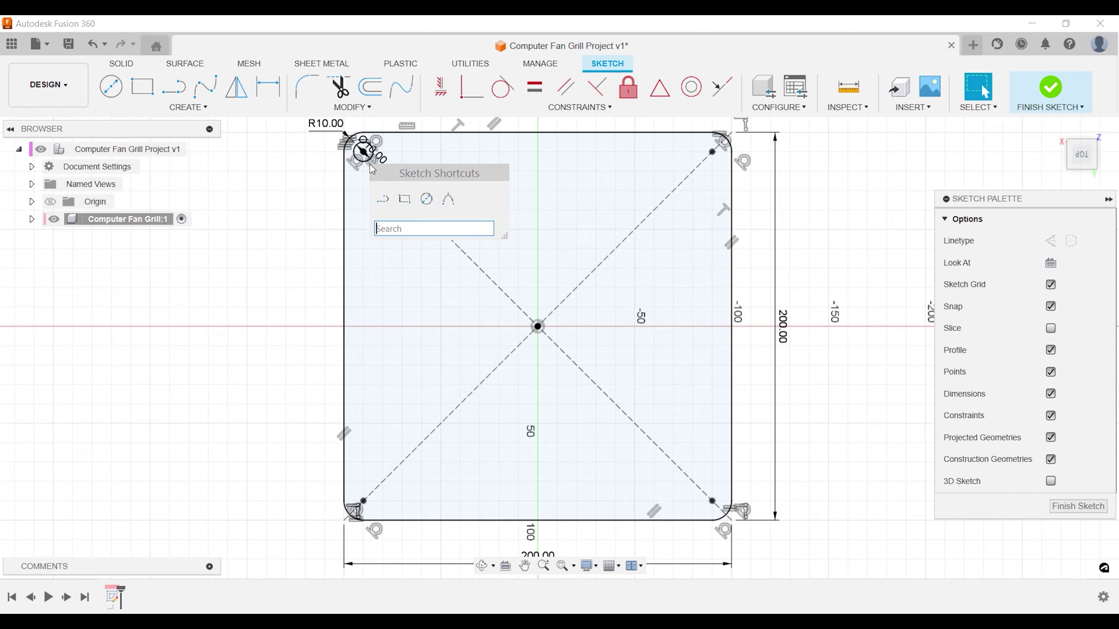
pyautogui.write('pattern')
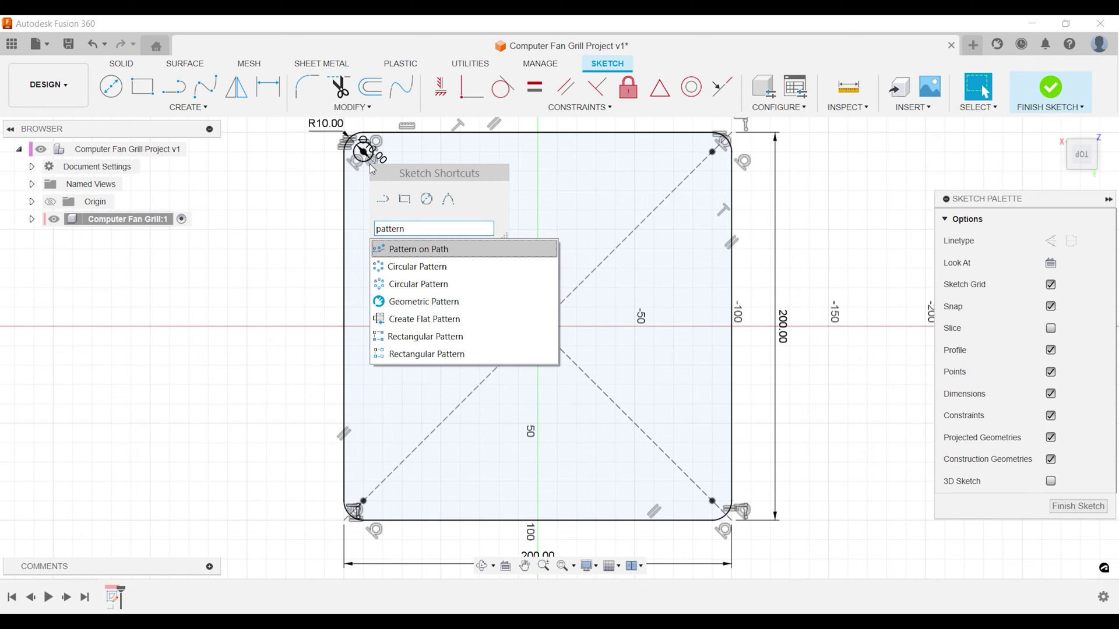
pyautogui.press('Down')
pyautogui.press('Down')
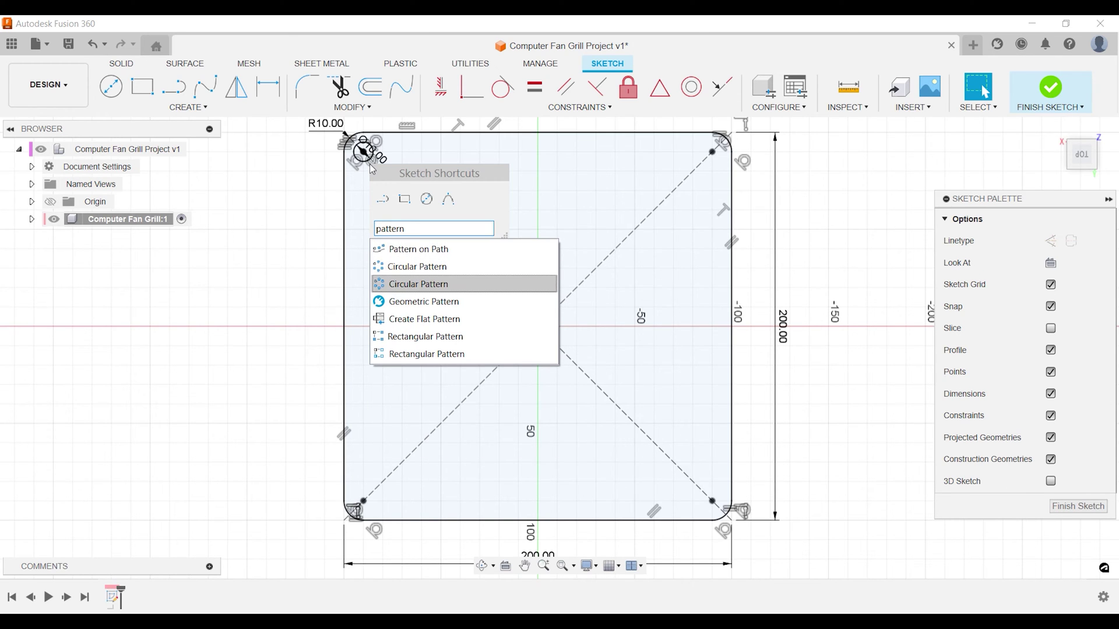
pyautogui.press('Return')
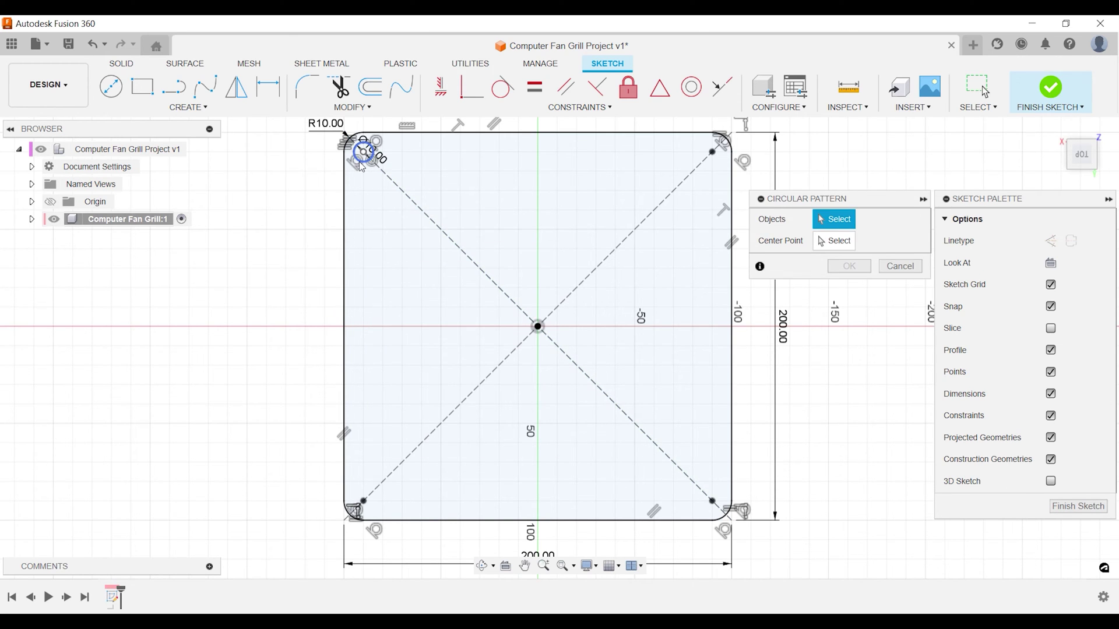
pyautogui.click(363, 153)
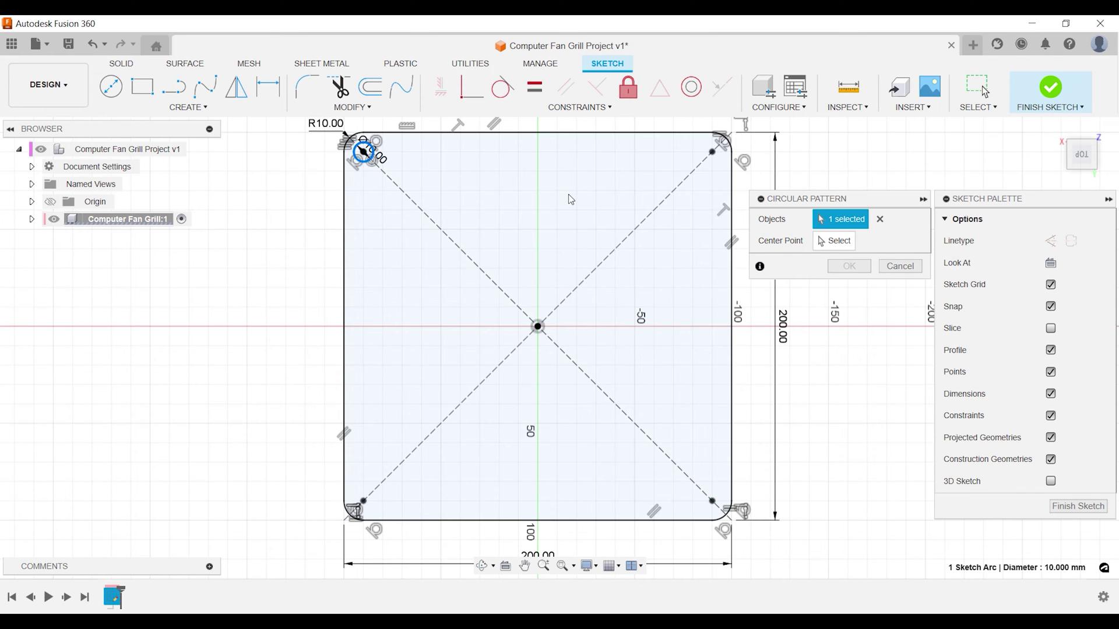
pyautogui.click(830, 241)
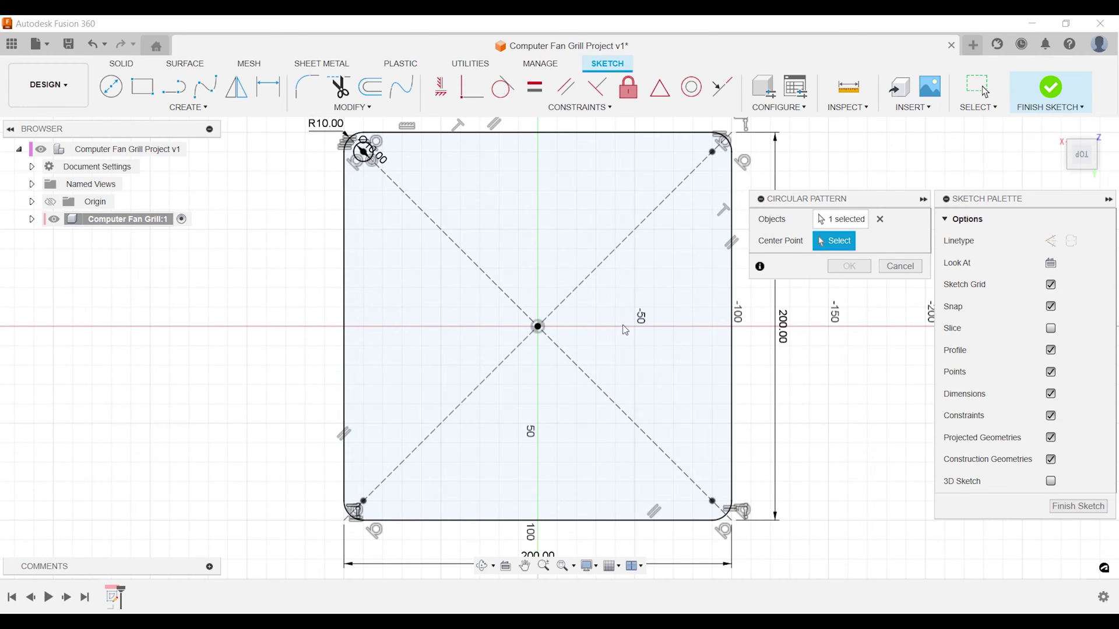
pyautogui.click(538, 327)
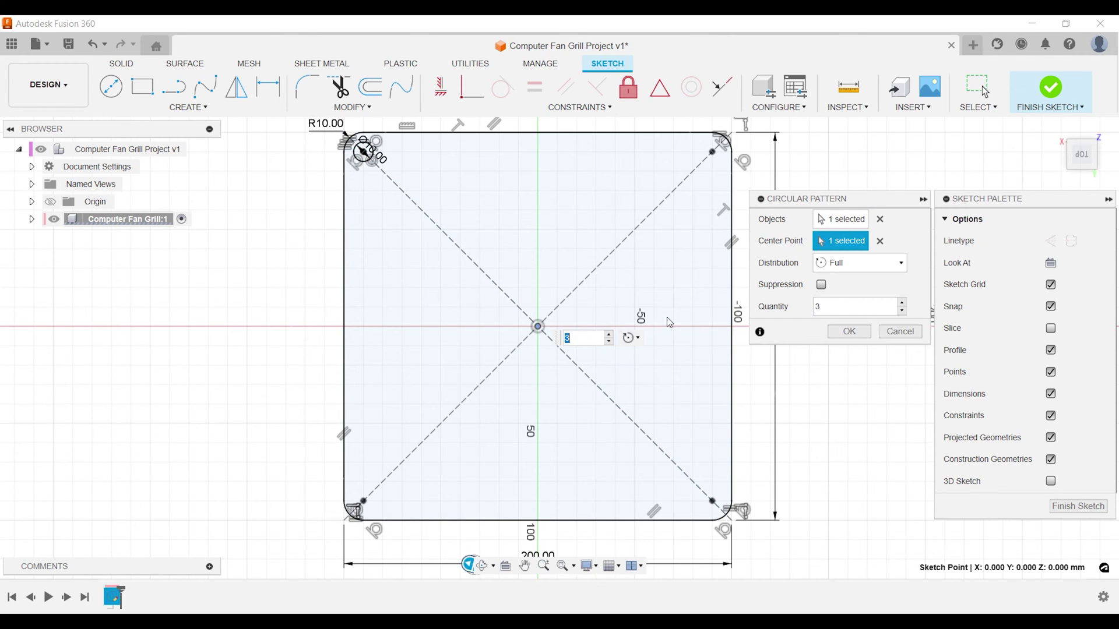
pyautogui.click(901, 303)
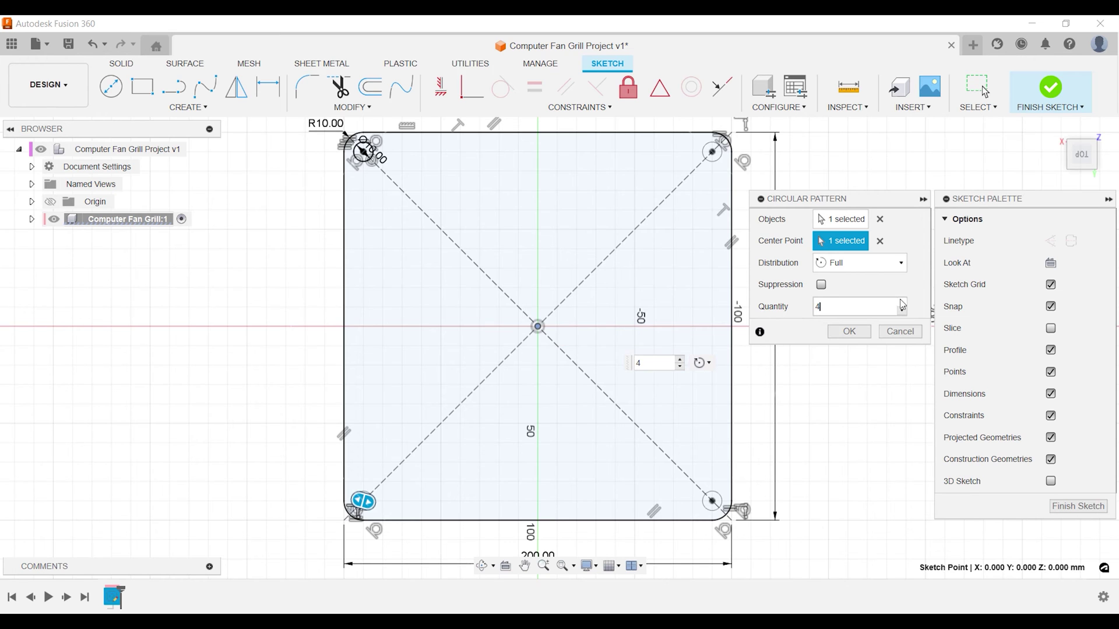
pyautogui.click(849, 332)
# Draw a new large circle centred on the origin.
pyautogui.scroll(-2, 819, 336)
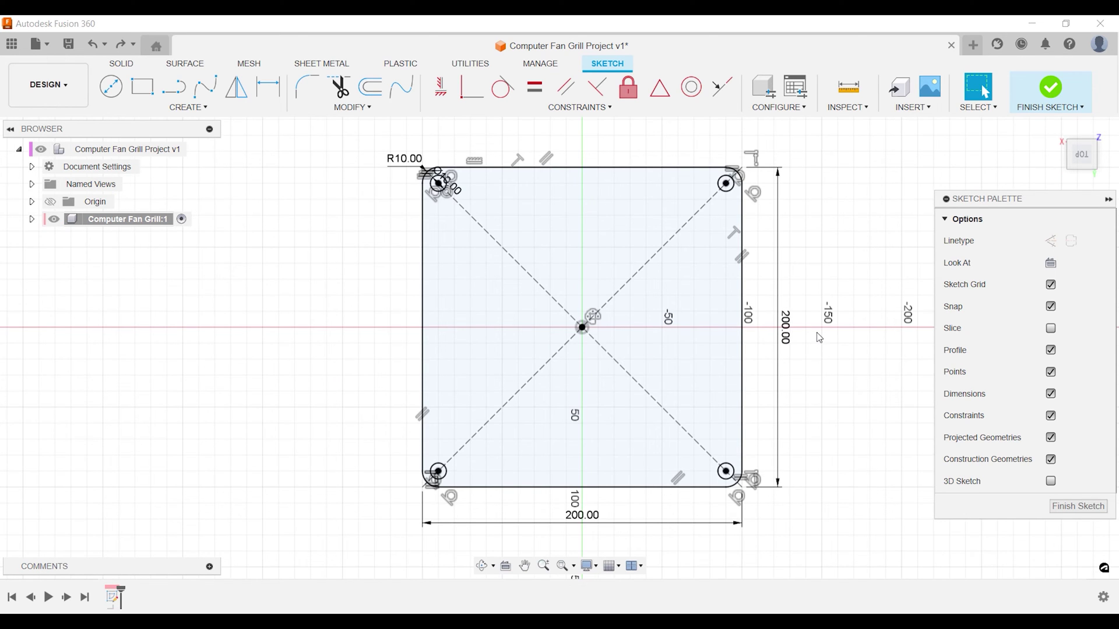
pyautogui.press('c')
pyautogui.click(582, 327)
pyautogui.click(584, 381)
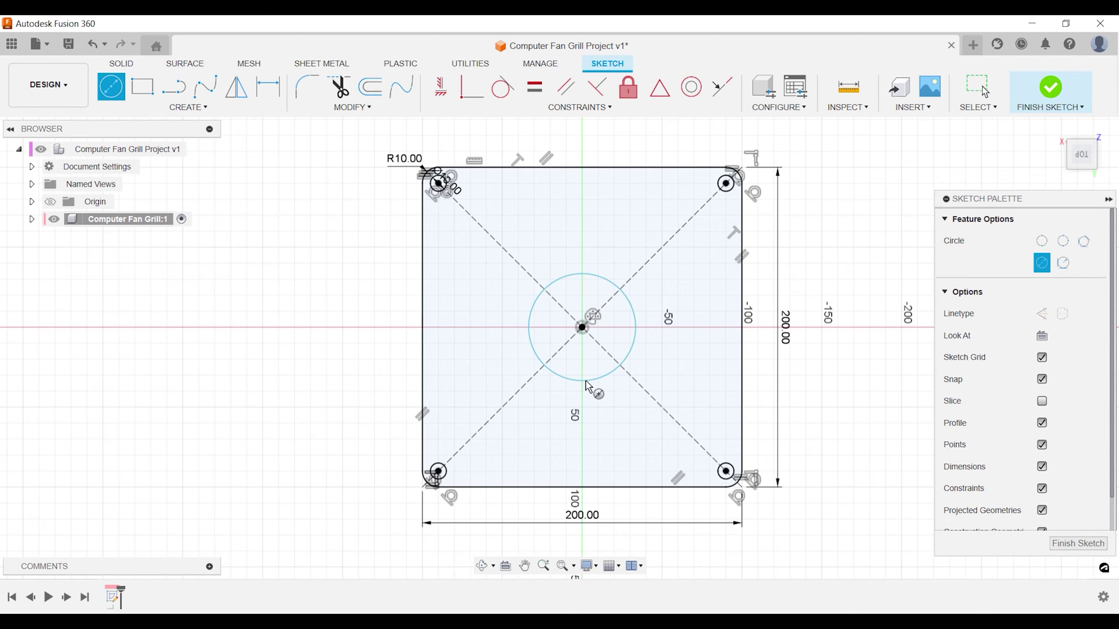
# Dimension the large circle's diameter with the formula d2*0,9.
pyautogui.press('d')
pyautogui.click(614, 371)
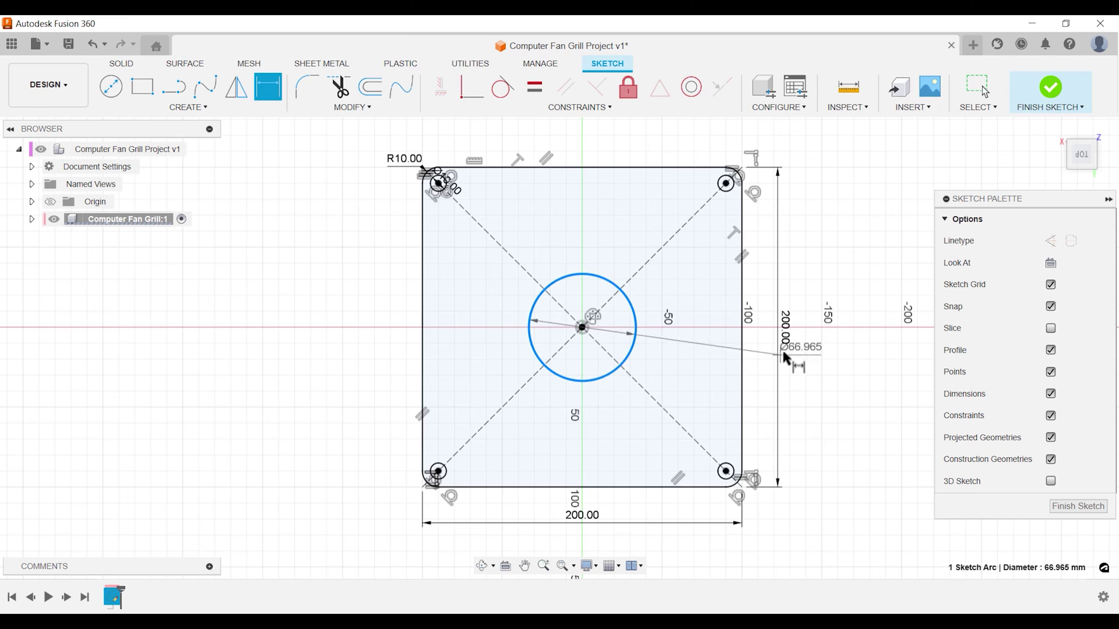
pyautogui.click(845, 332)
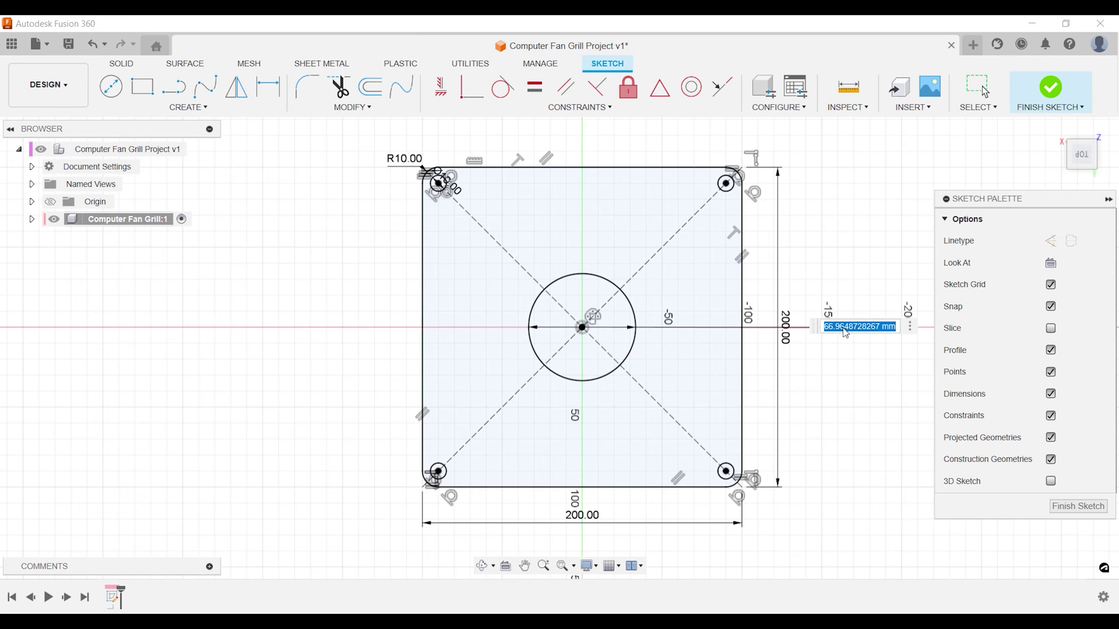
pyautogui.click(786, 328)
pyautogui.click(786, 328)
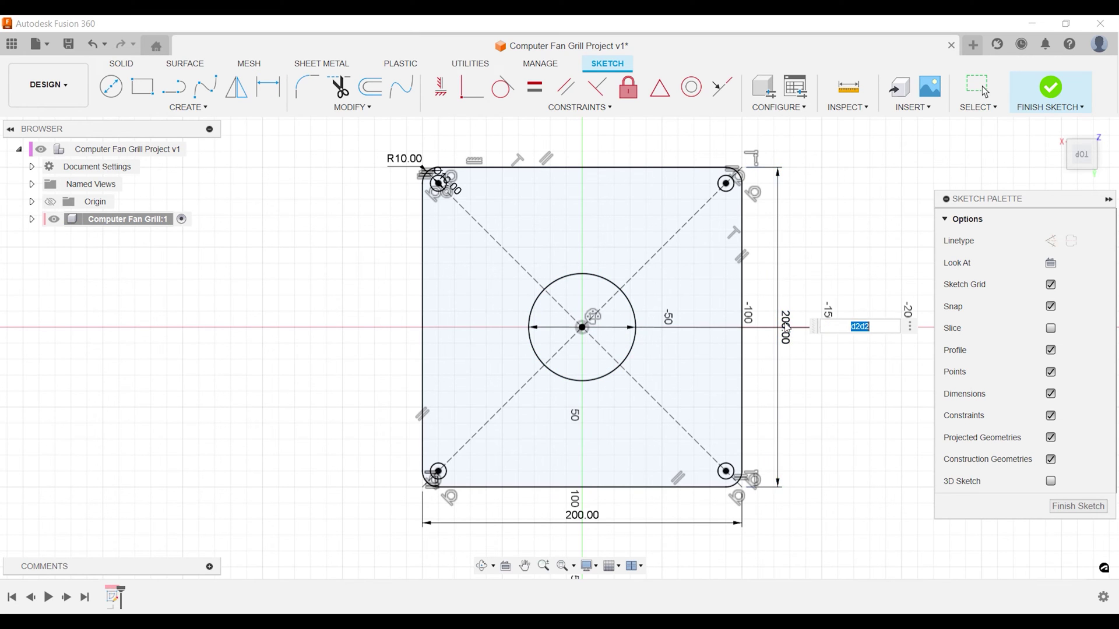
pyautogui.click(881, 327)
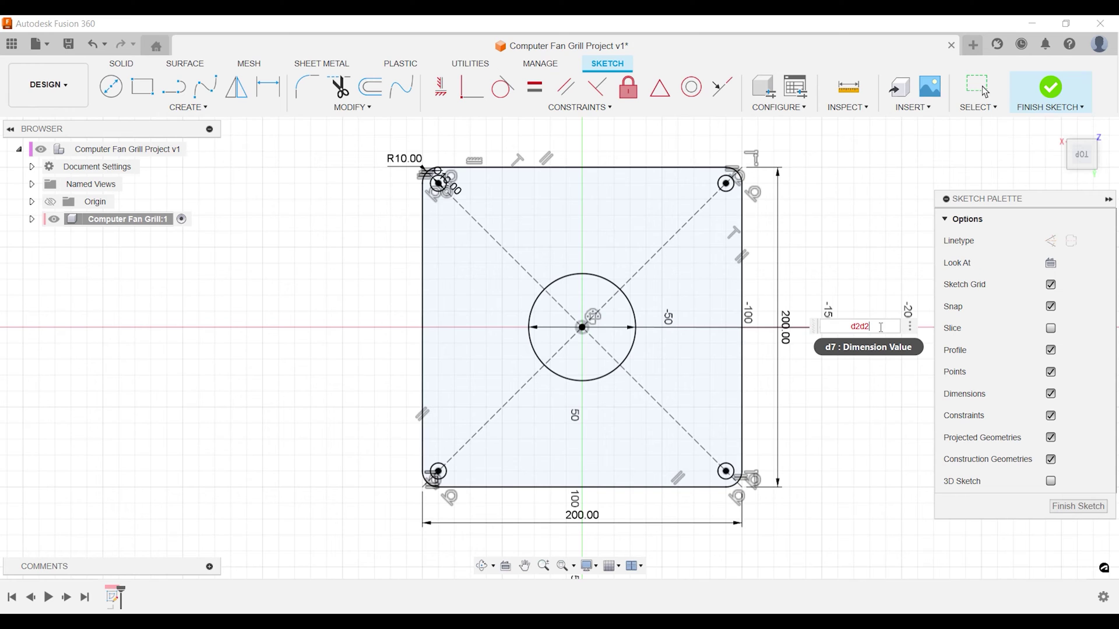
pyautogui.moveTo(881, 327); pyautogui.dragTo(842, 326)
pyautogui.write('d2')
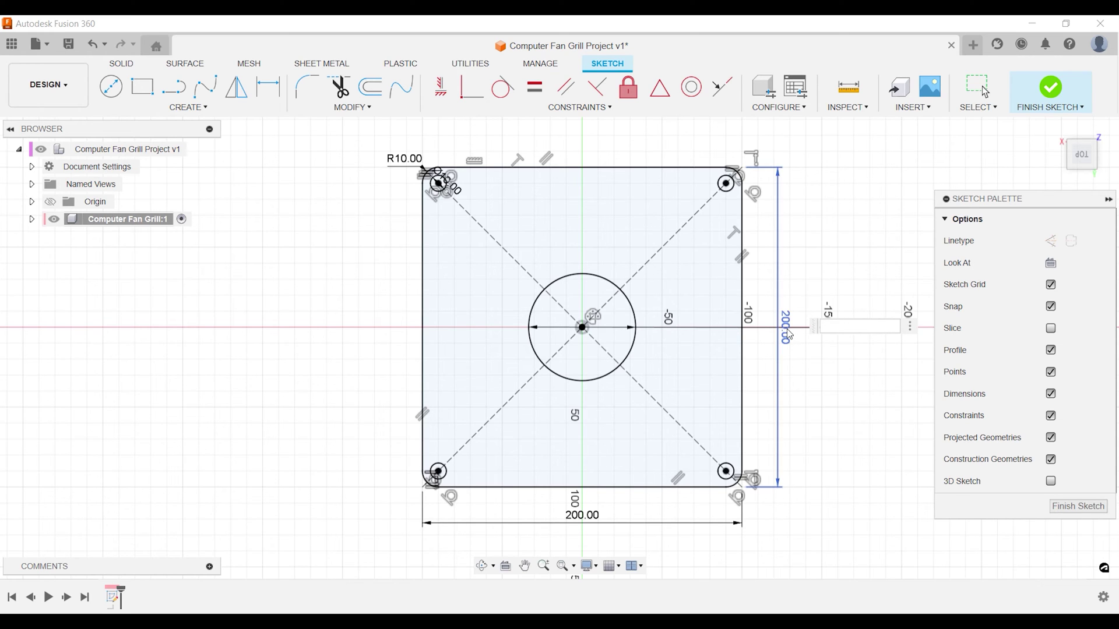
pyautogui.write('*0,8')
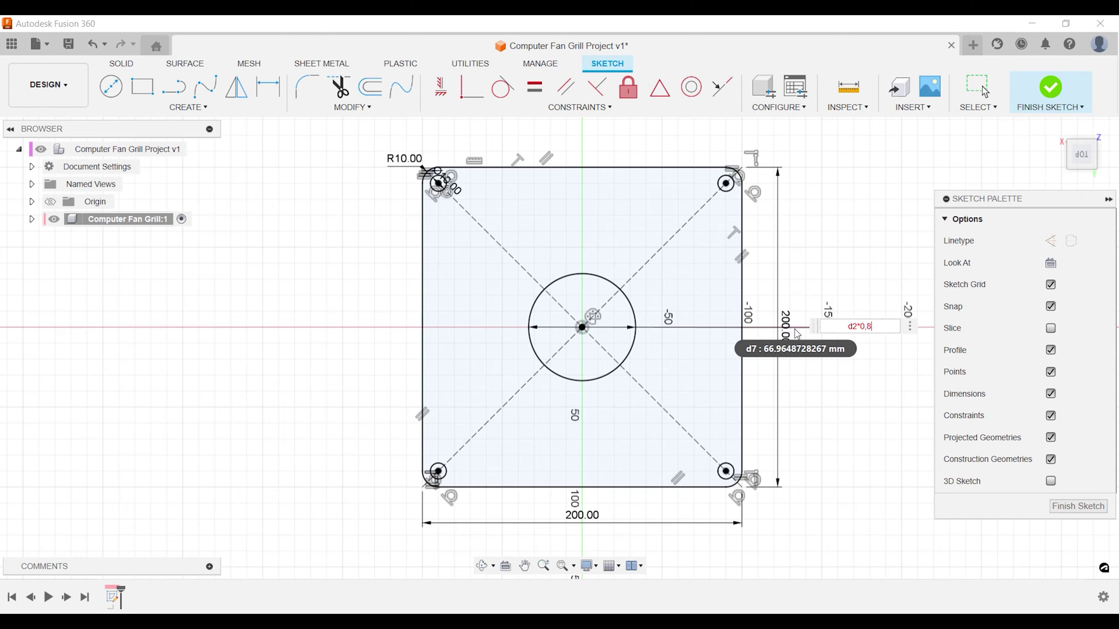
pyautogui.press('BackSpace')
pyautogui.write('9')
pyautogui.press('Return')
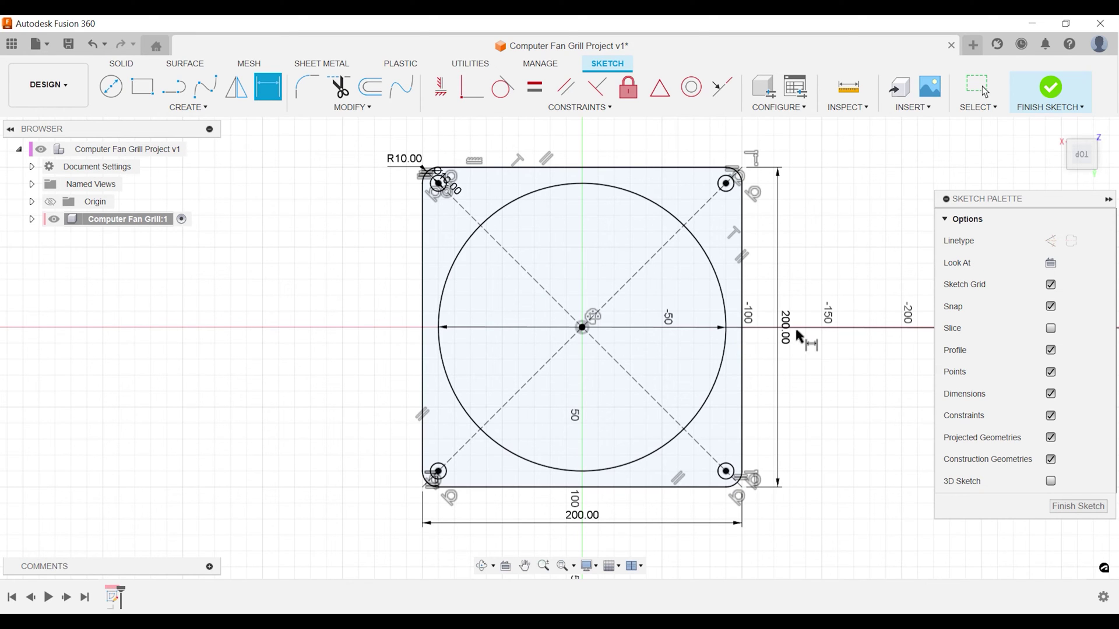
pyautogui.press('Escape')
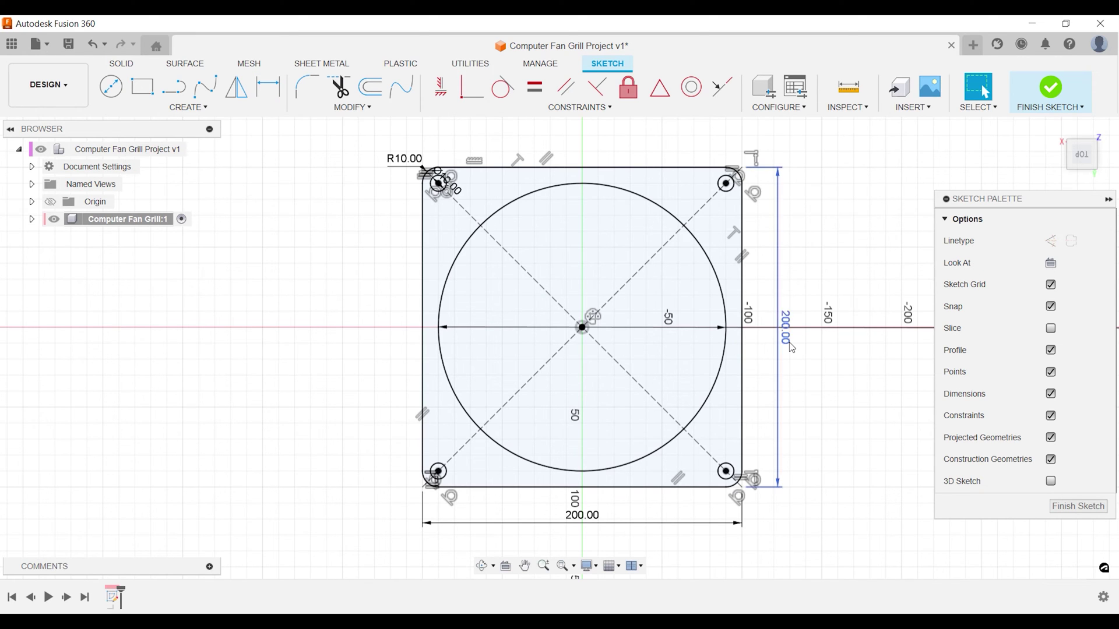
# Test the link by setting the plate height to 150, then back to 200.
pyautogui.doubleClick(786, 335)
pyautogui.write('150')
pyautogui.press('Return')
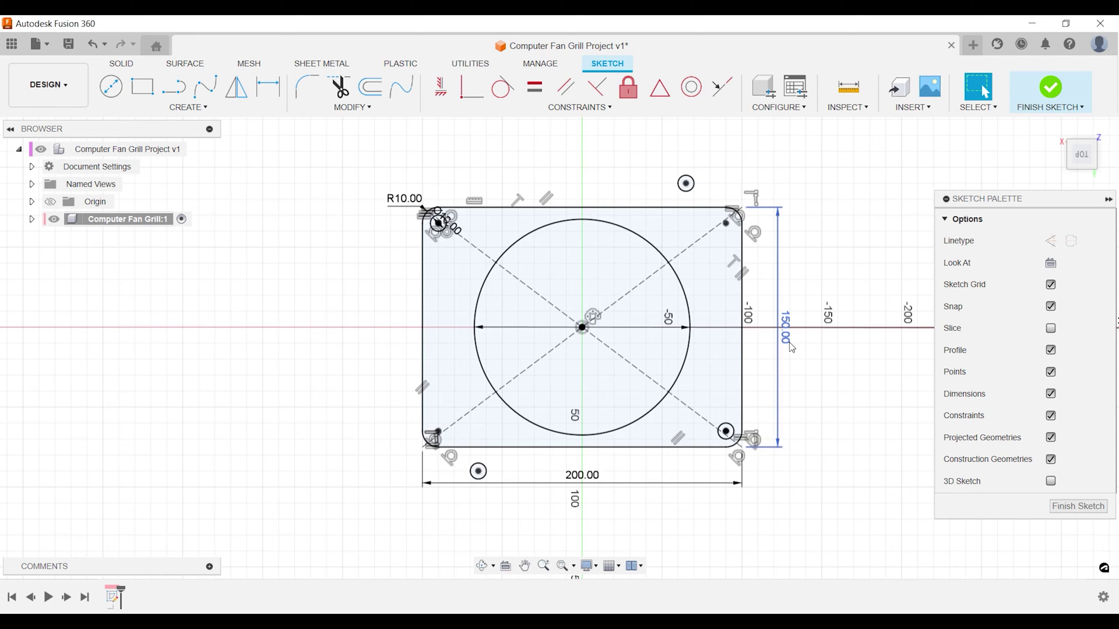
pyautogui.doubleClick(791, 346)
pyautogui.write('200')
pyautogui.press('Return')
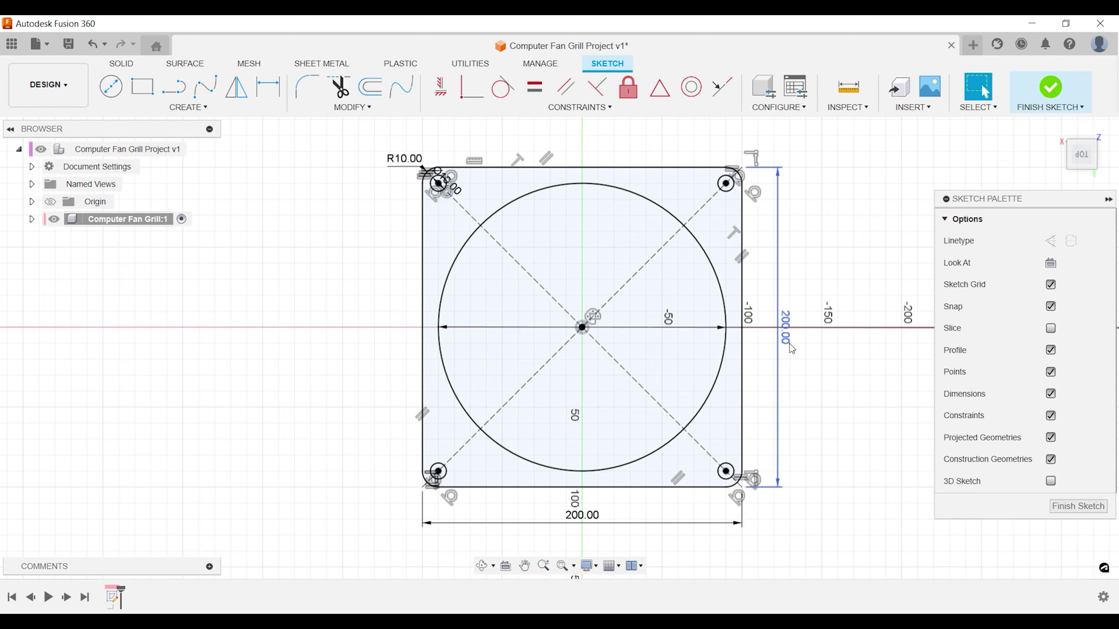
# Set the square's width dimension to the formula d1.
pyautogui.doubleClick(582, 515)
pyautogui.doubleClick(786, 341)
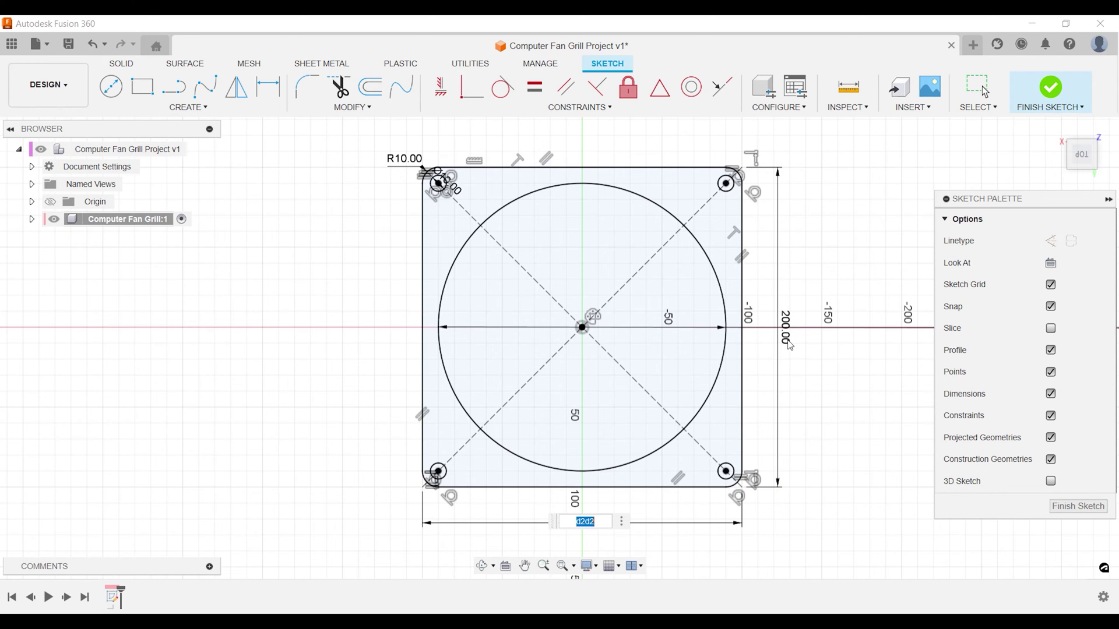
pyautogui.write('d1')
pyautogui.press('Return')
# Test the height at 300 mm, restore it to 200 mm, and fit the view.
pyautogui.doubleClick(786, 335)
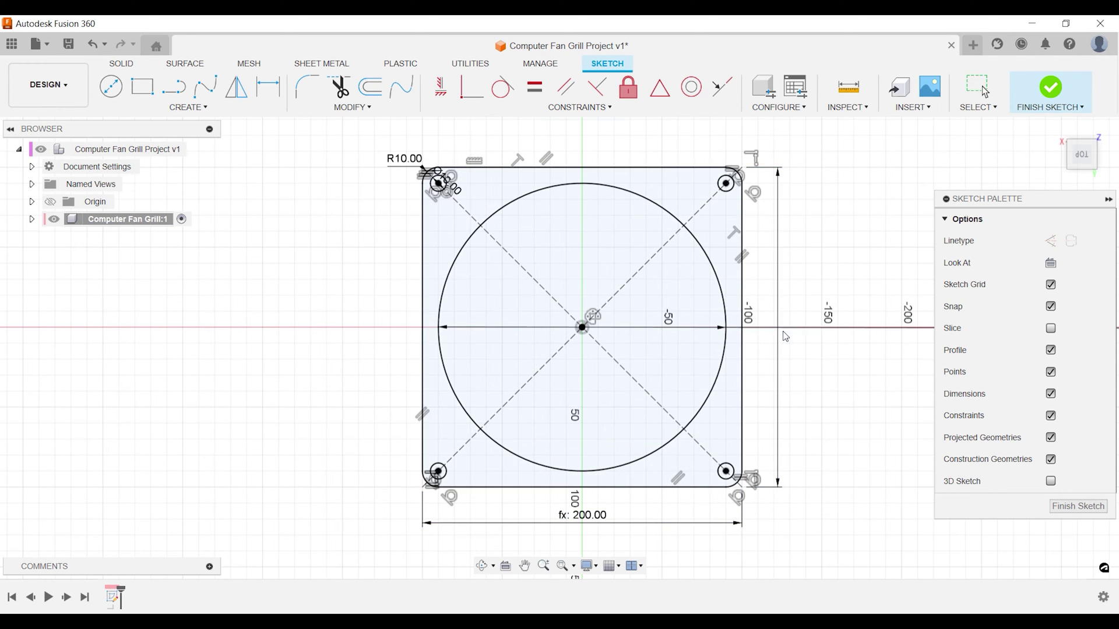
pyautogui.write('300')
pyautogui.press('Return')
pyautogui.scroll(-2, 680, 338)
pyautogui.moveTo(785, 337)
pyautogui.mouseDown(button='middle')
pyautogui.moveTo(471, 341)
pyautogui.moveTo(746, 325)
pyautogui.mouseUp(button='middle')
pyautogui.doubleClick(471, 341)
pyautogui.write('200')
pyautogui.press('Return')
pyautogui.write('sfit')
pyautogui.press('Return')
# Draw a small origin-centred hub circle dimensioned as d2*0,1.
pyautogui.press('c')
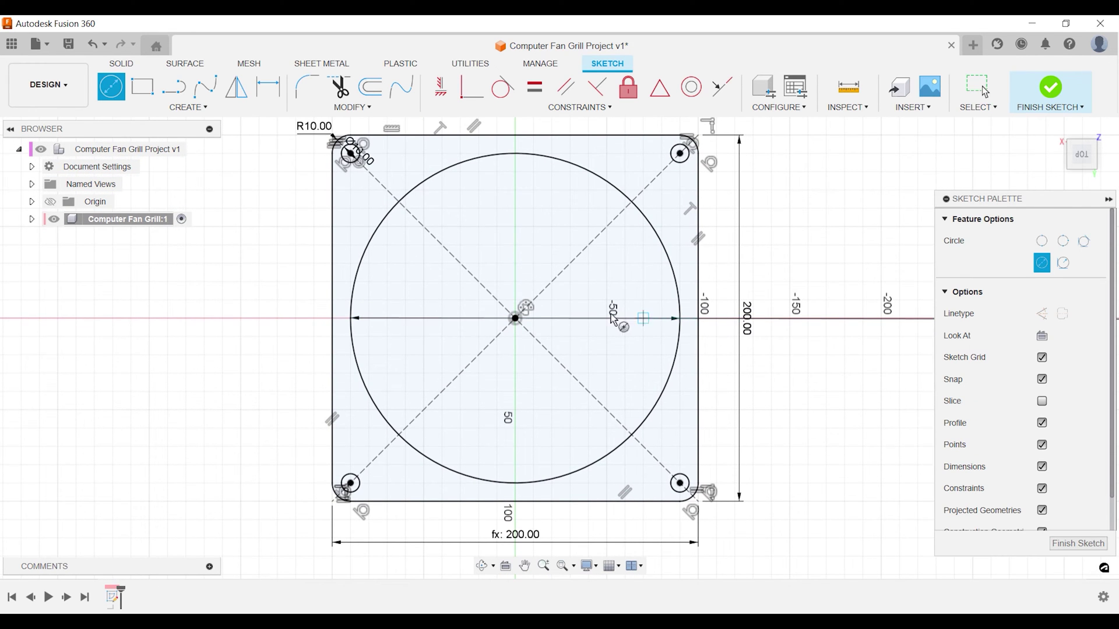
pyautogui.click(515, 318)
pyautogui.click(575, 319)
pyautogui.press('d')
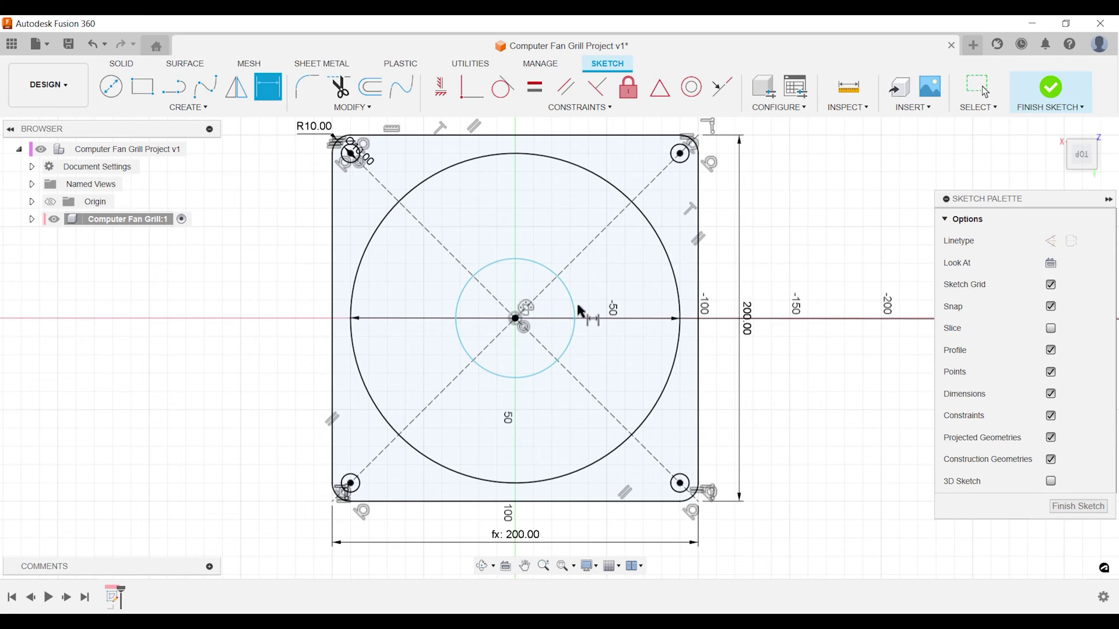
pyautogui.click(580, 315)
pyautogui.click(820, 318)
pyautogui.click(748, 329)
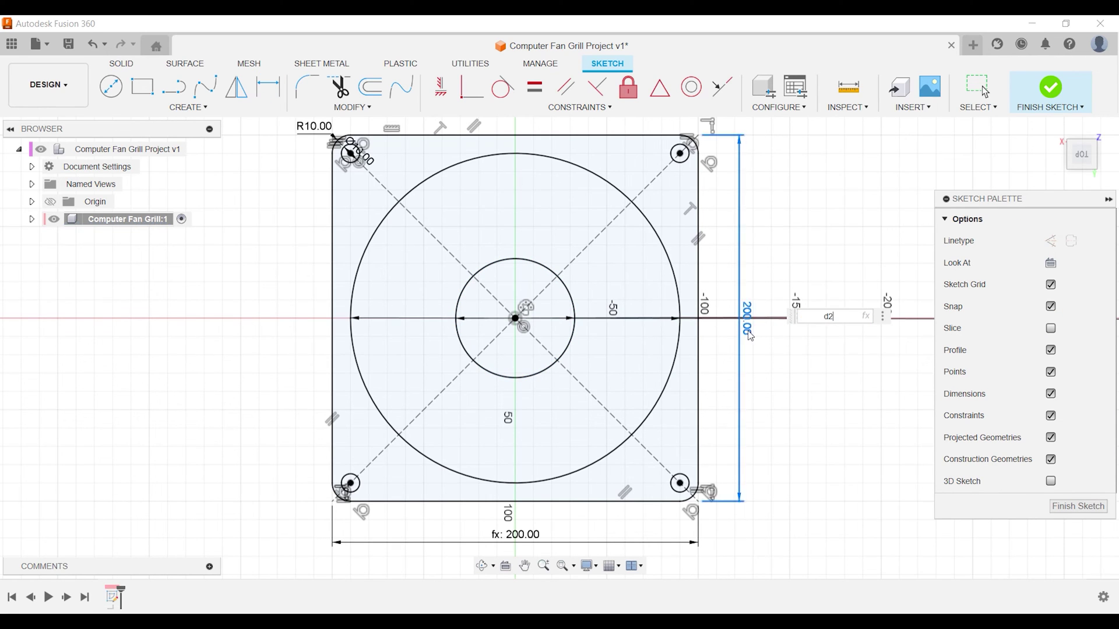
pyautogui.write('*0,1')
pyautogui.press('Return')
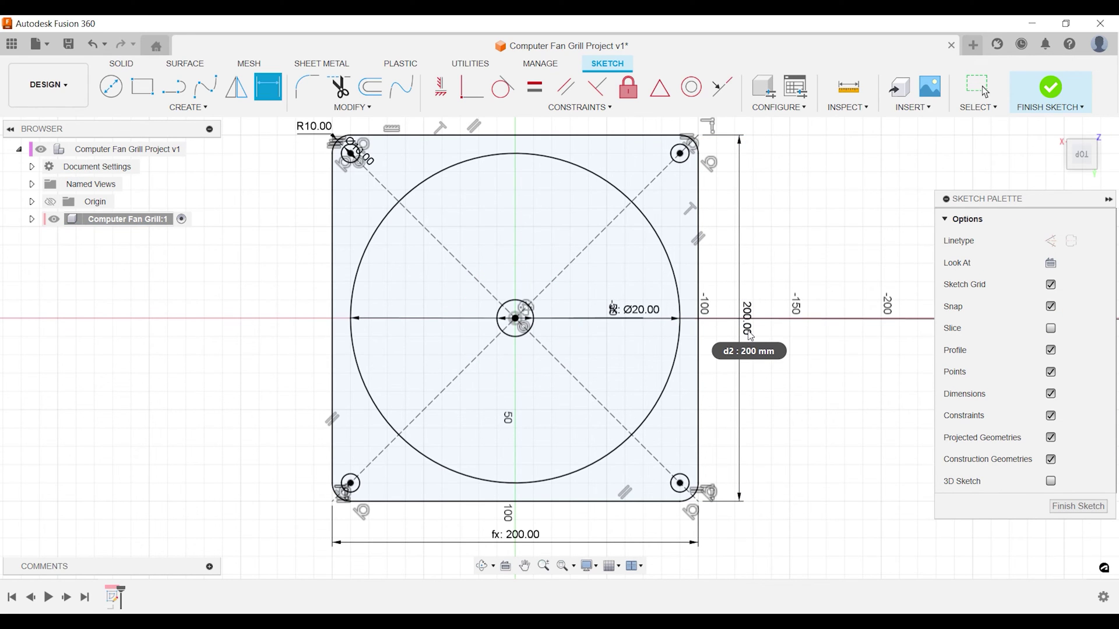
pyautogui.press('Escape')
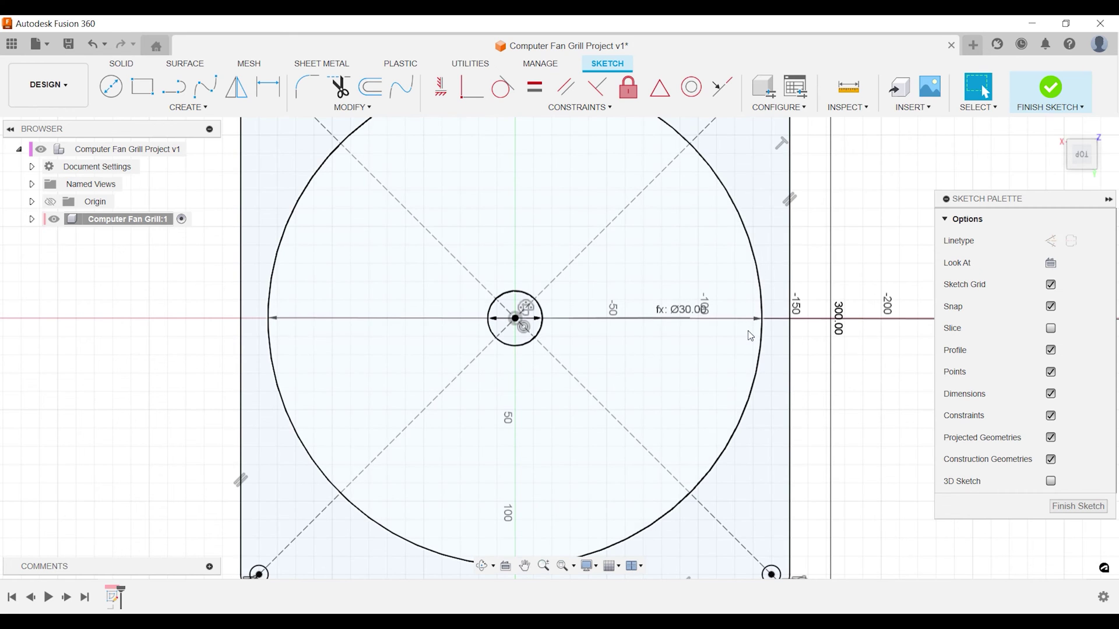
# Restore the plate height from 300 to 200 mm.
pyautogui.doubleClick(839, 327)
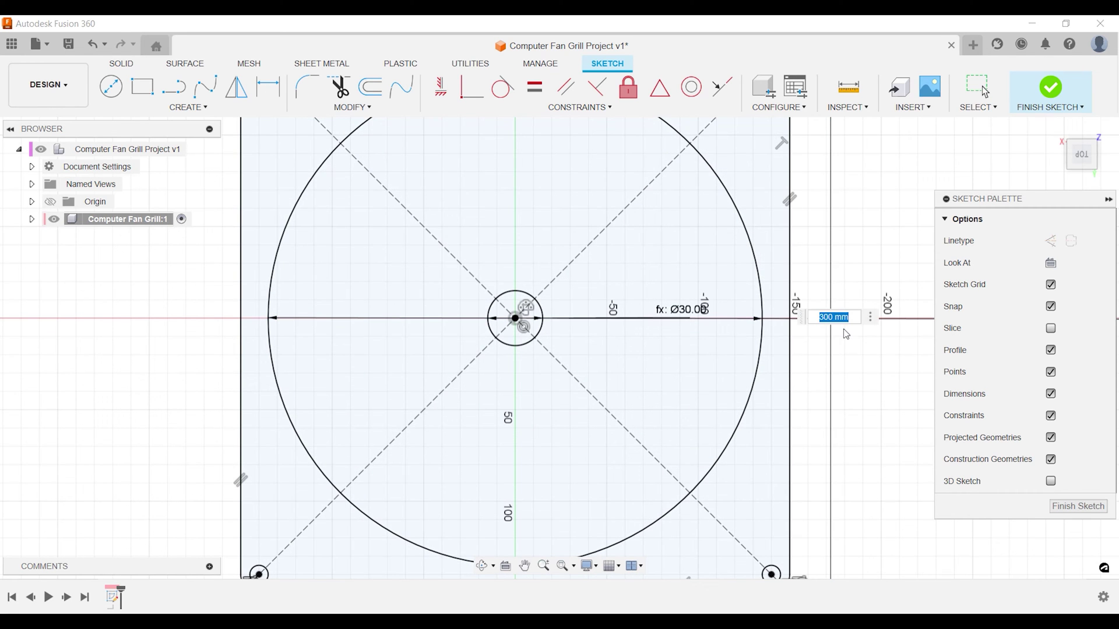
pyautogui.write('200')
pyautogui.press('Return')
# Draw a line from the centre to the large circle's edge.
pyautogui.press('l')
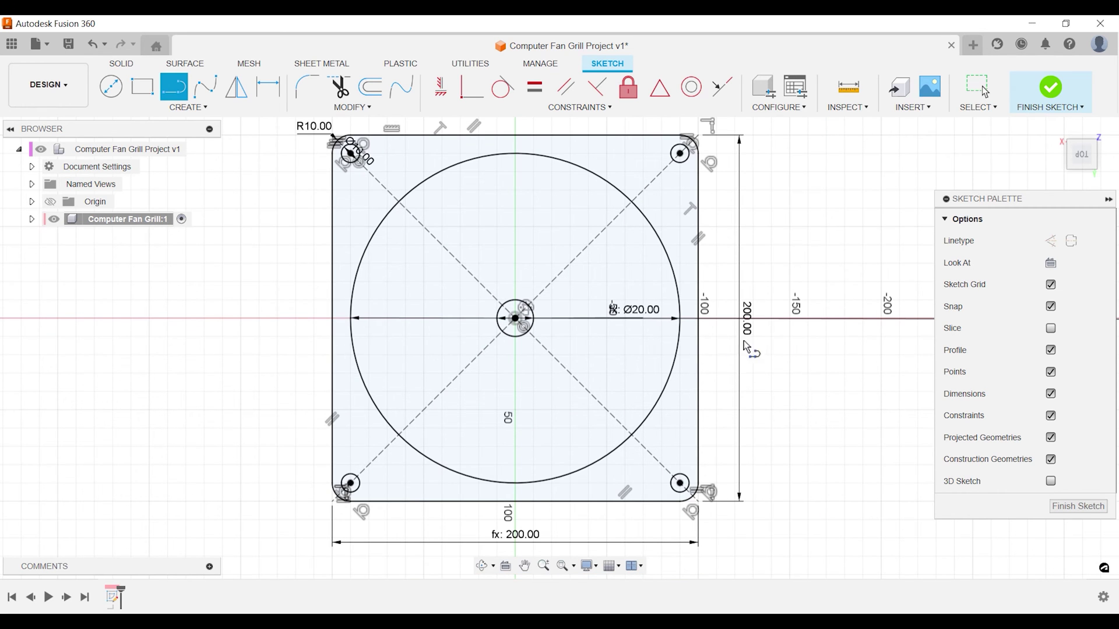
pyautogui.click(517, 319)
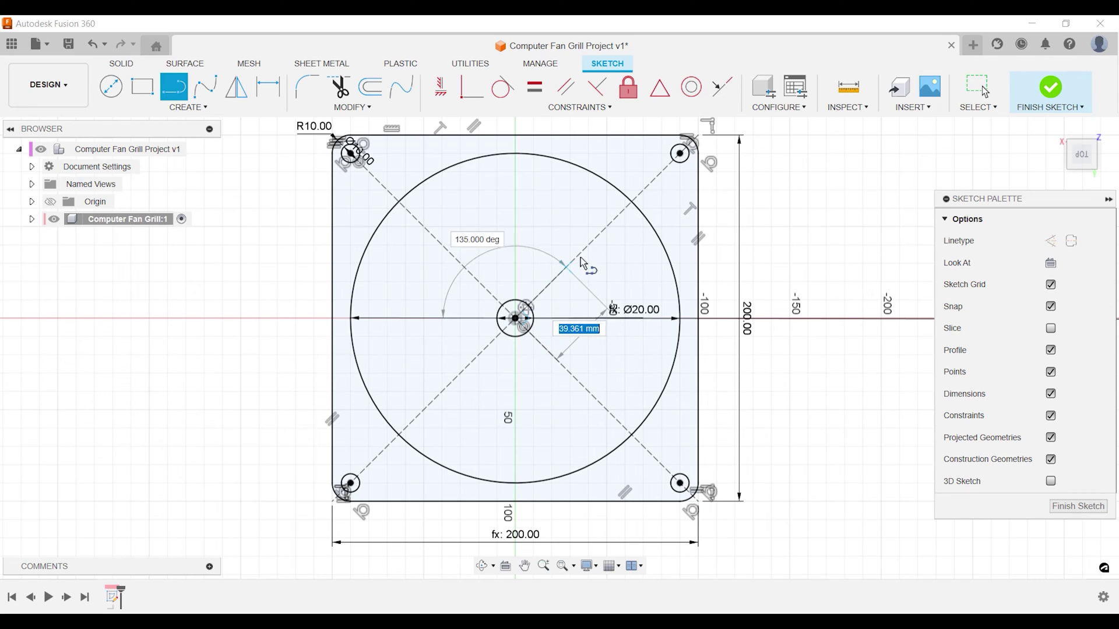
pyautogui.click(635, 205)
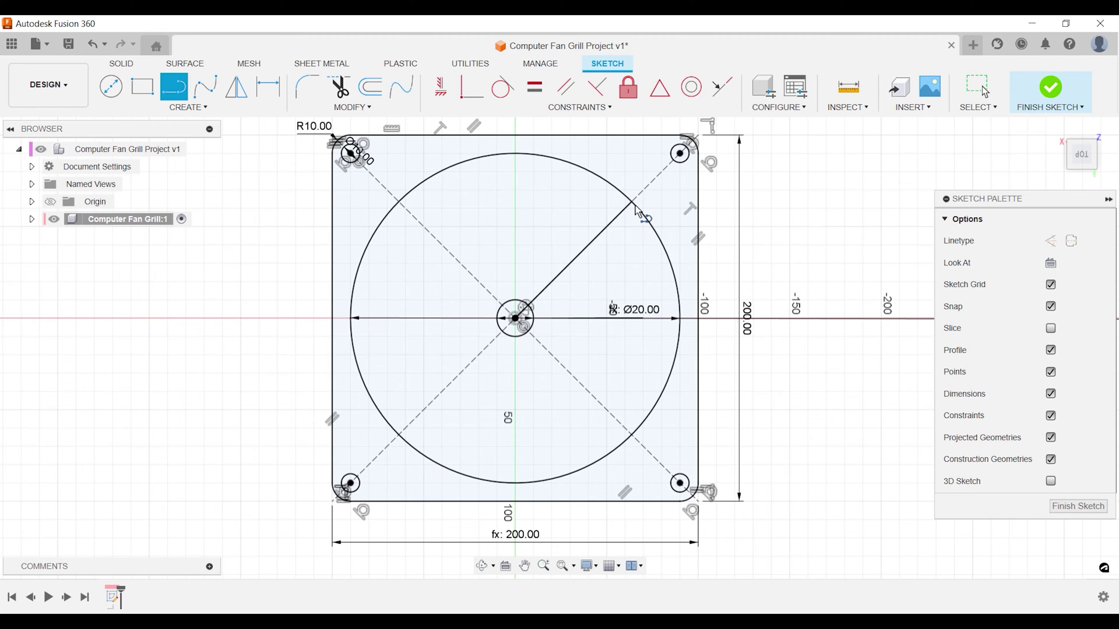
pyautogui.press('Escape')
# Circular-pattern the spoke line around the sketch centre with quantity 4.
pyautogui.write('s')
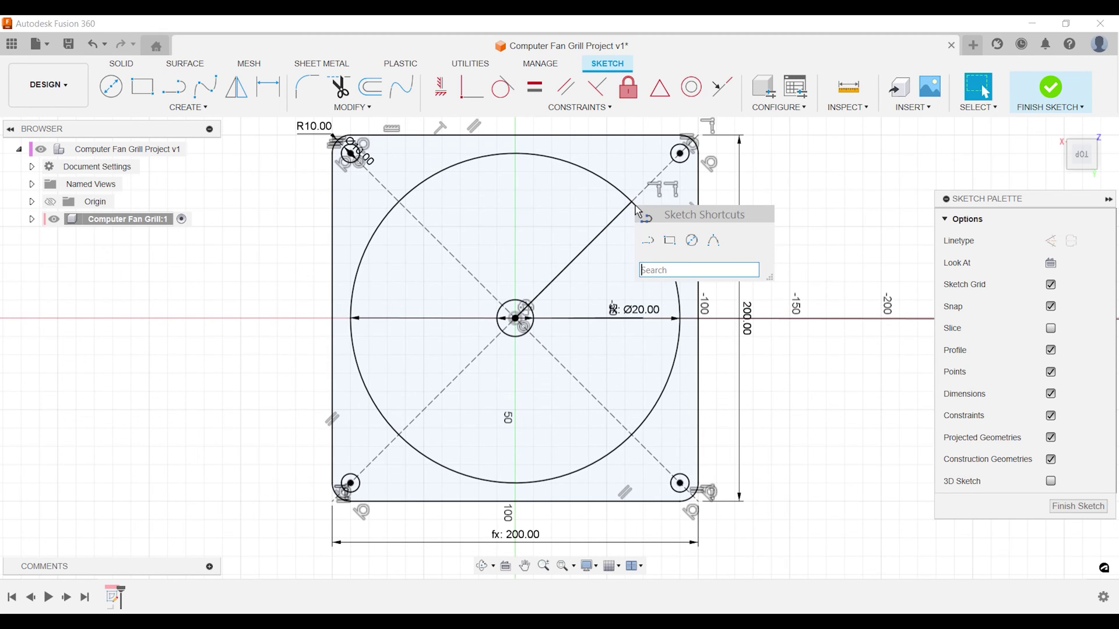
pyautogui.write('pattern')
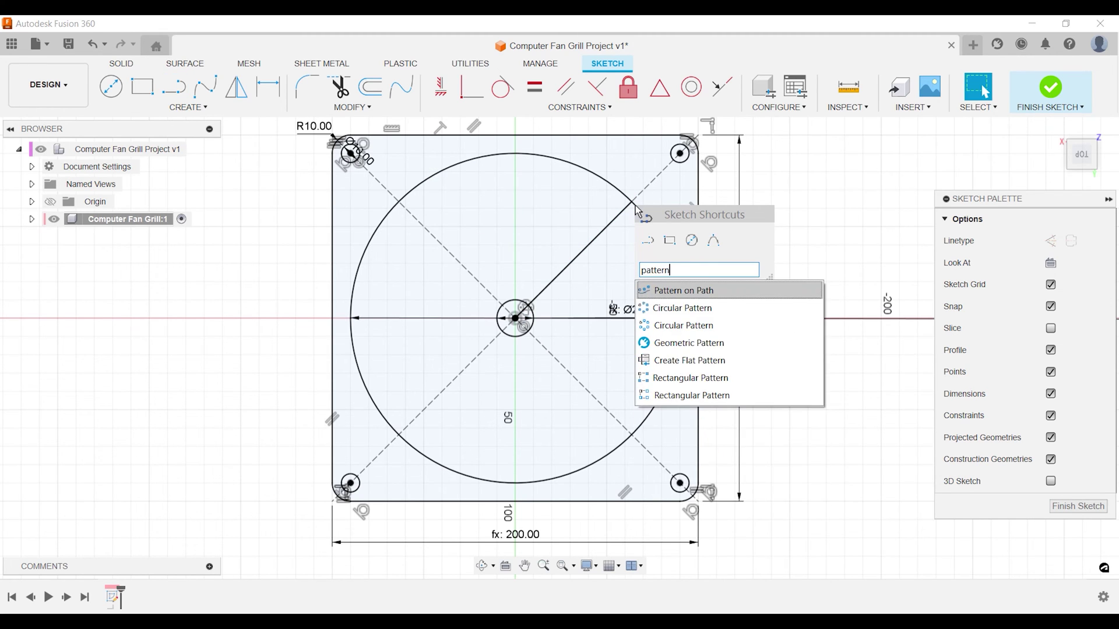
pyautogui.press('Down')
pyautogui.press('Down')
pyautogui.press('Return')
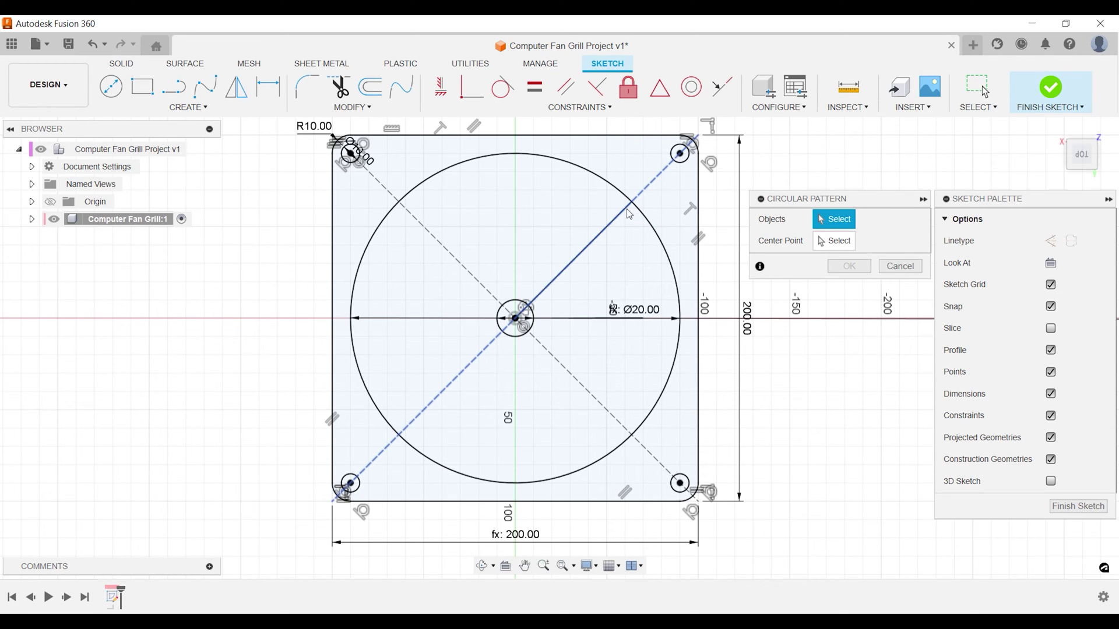
pyautogui.click(626, 208)
pyautogui.click(640, 257)
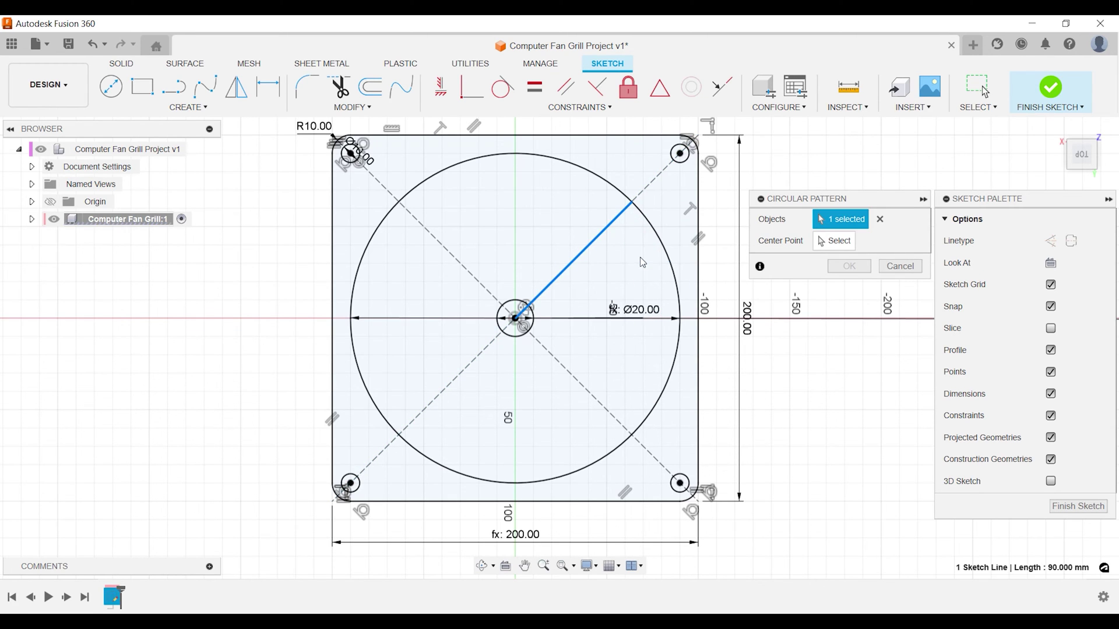
pyautogui.click(834, 241)
pyautogui.click(516, 320)
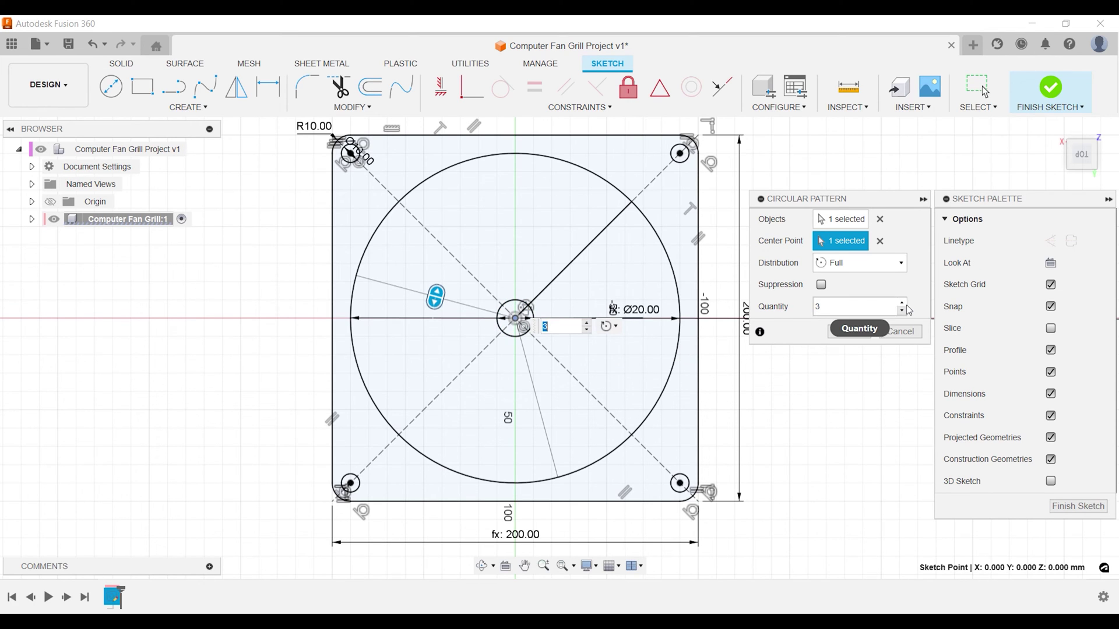
pyautogui.click(903, 303)
pyautogui.click(851, 335)
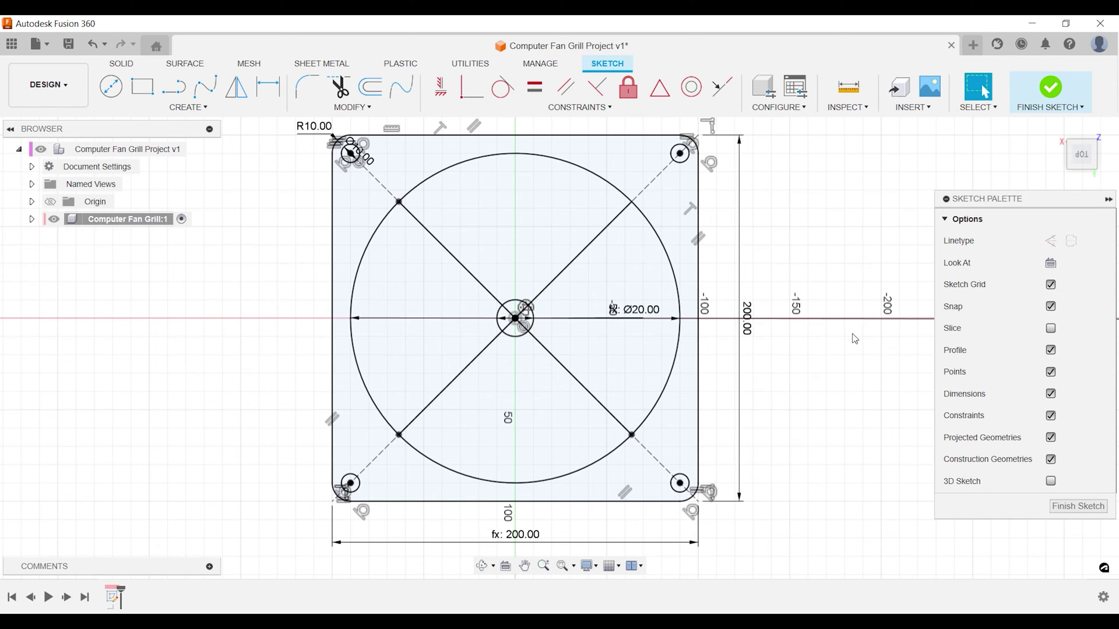
# Draw a horizontal line across the circle from its right edge to its left edge.
pyautogui.press('l')
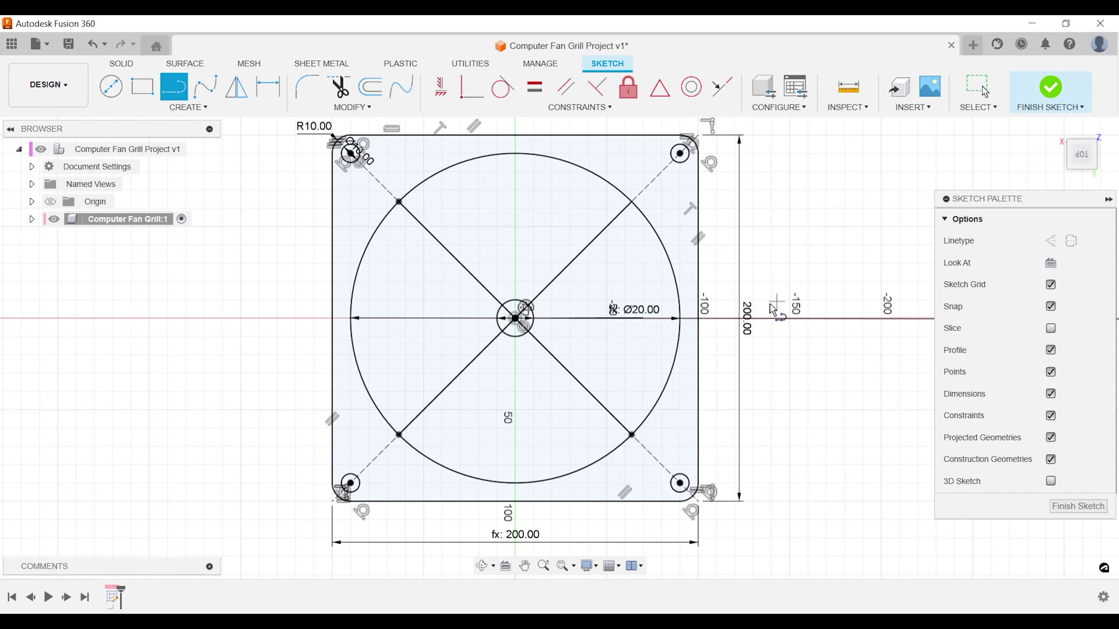
pyautogui.click(680, 318)
pyautogui.click(351, 319)
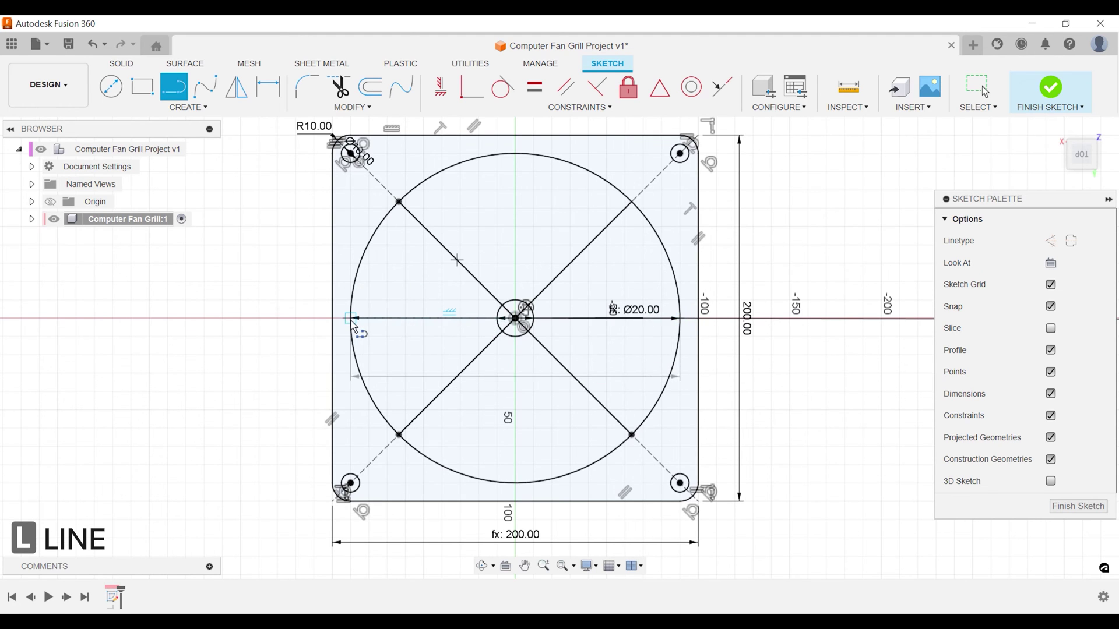
pyautogui.press('Escape')
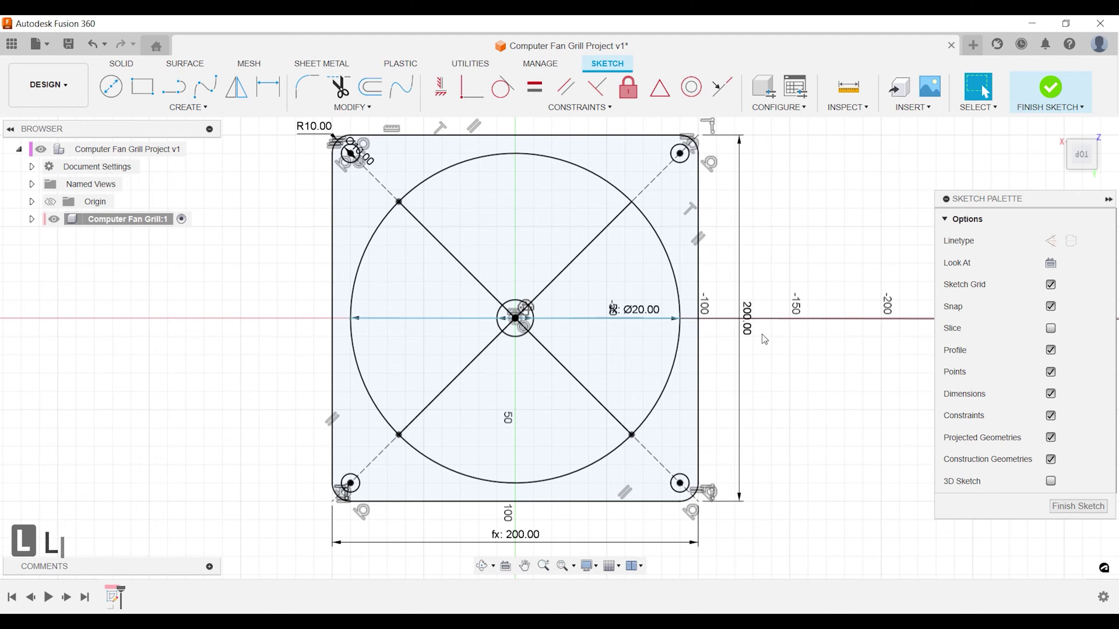
# Start a rectangular pattern of the line with a 90 mm distance.
pyautogui.write('sp')
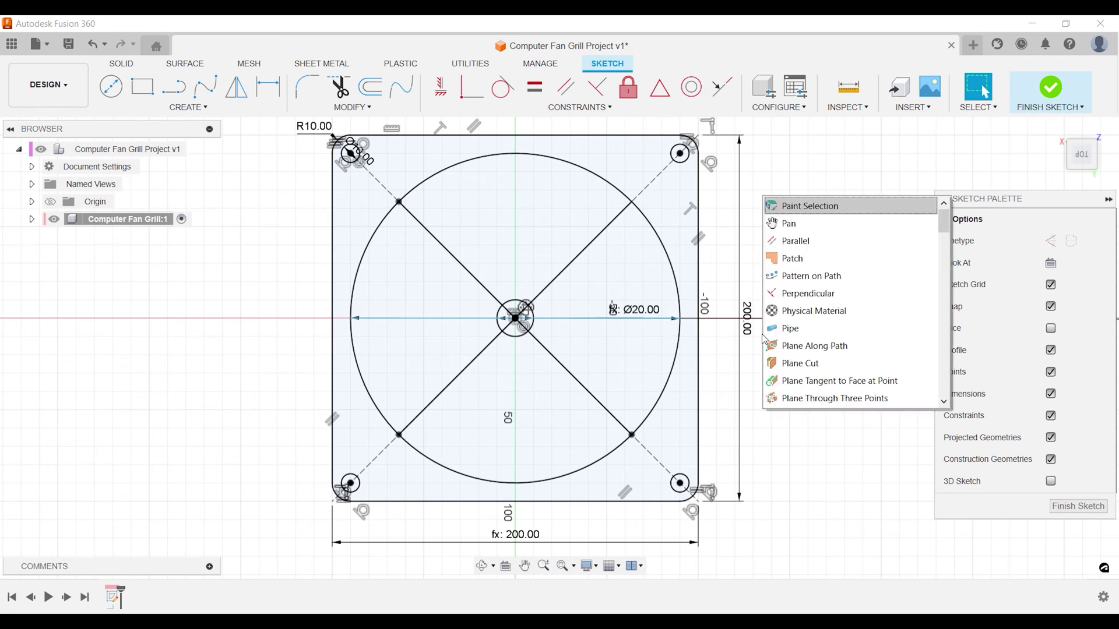
pyautogui.write('atter')
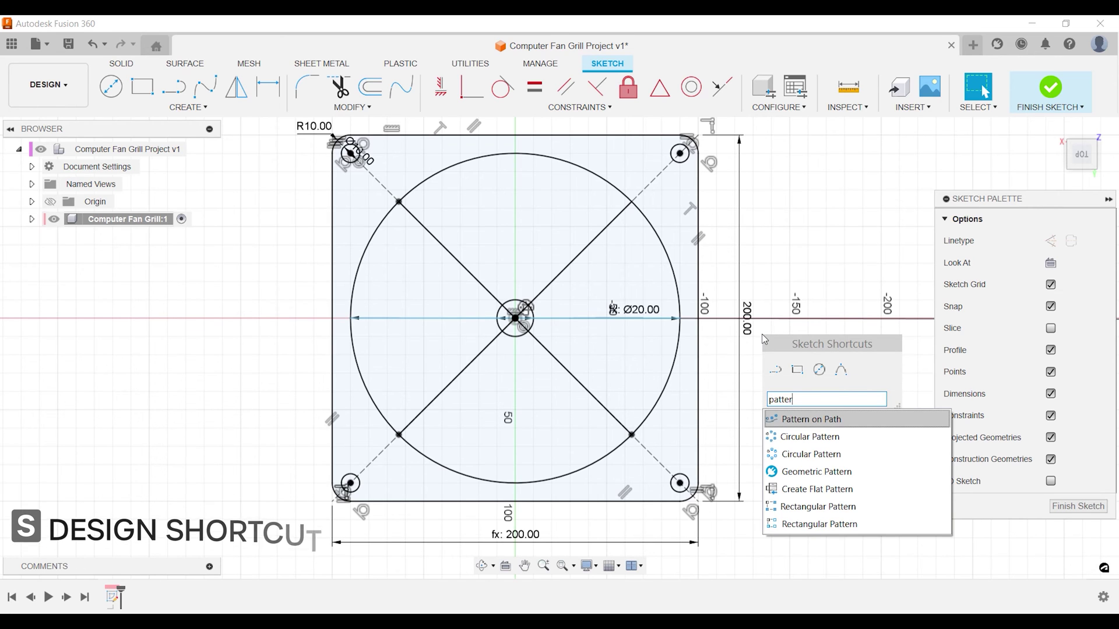
pyautogui.press('Down')
pyautogui.press('Down')
pyautogui.press('Down')
pyautogui.press('Down')
pyautogui.press('Down')
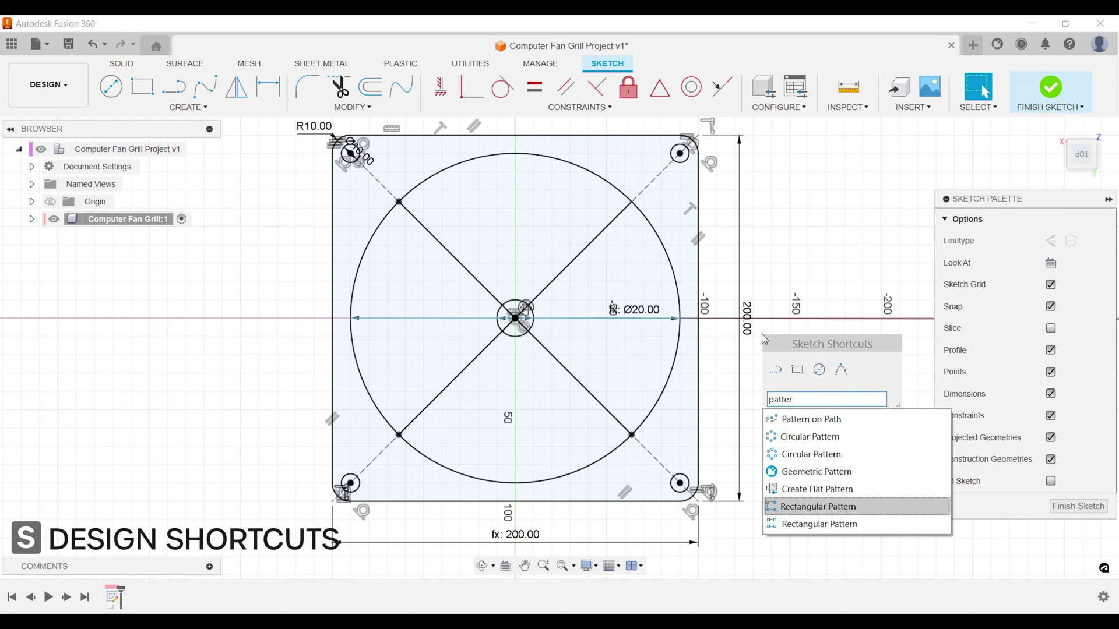
pyautogui.press('Down')
pyautogui.press('Return')
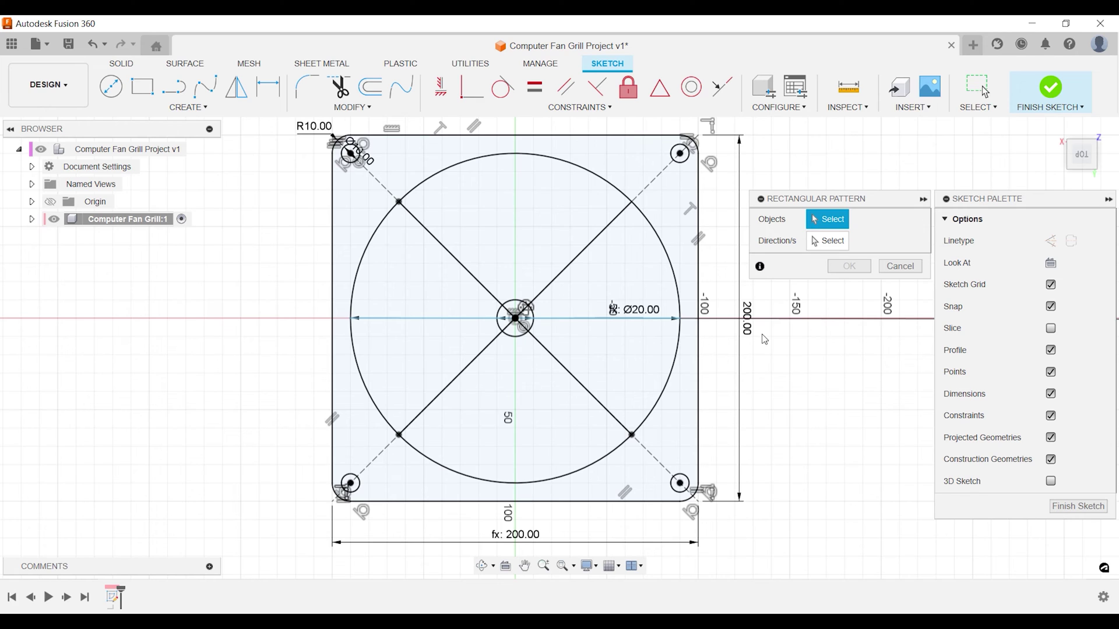
pyautogui.click(582, 325)
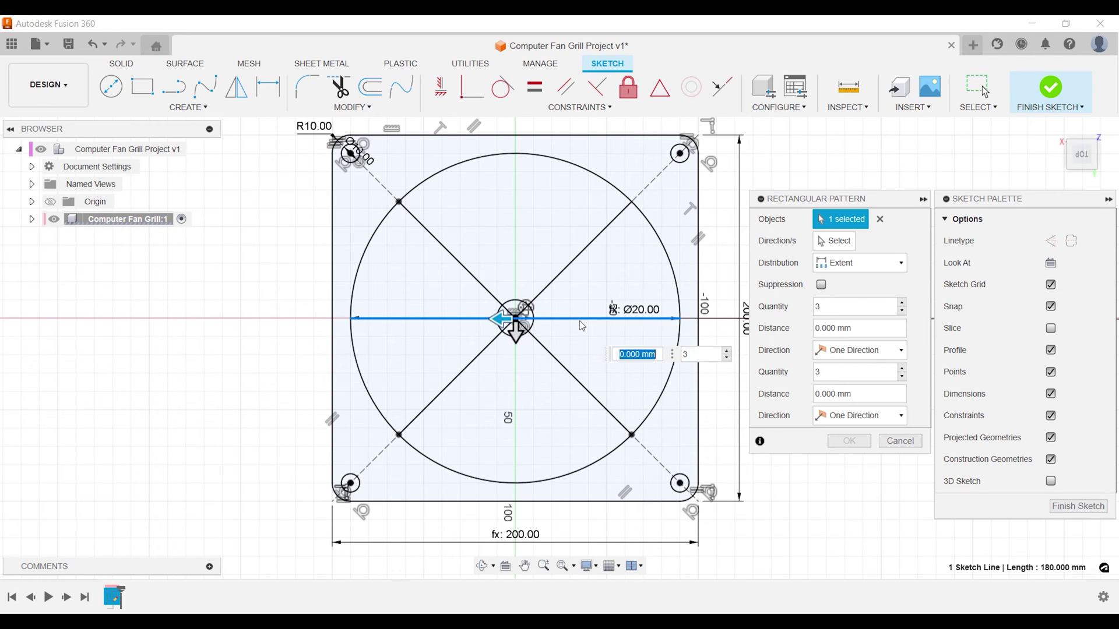
pyautogui.moveTo(515, 343); pyautogui.dragTo(485, 508)
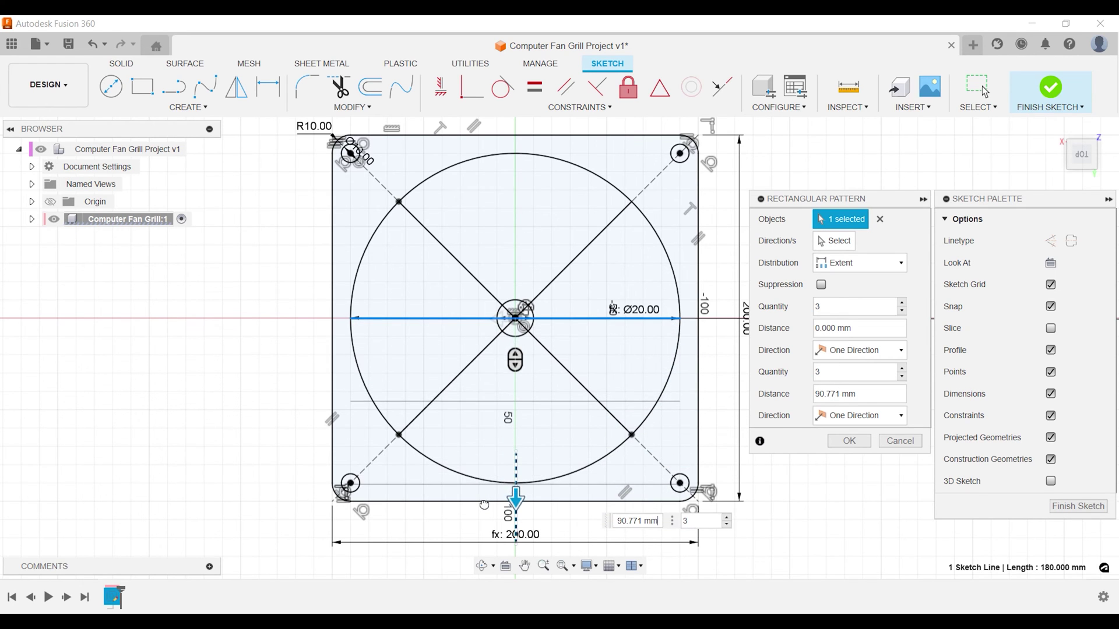
pyautogui.click(630, 521)
pyautogui.write('90')
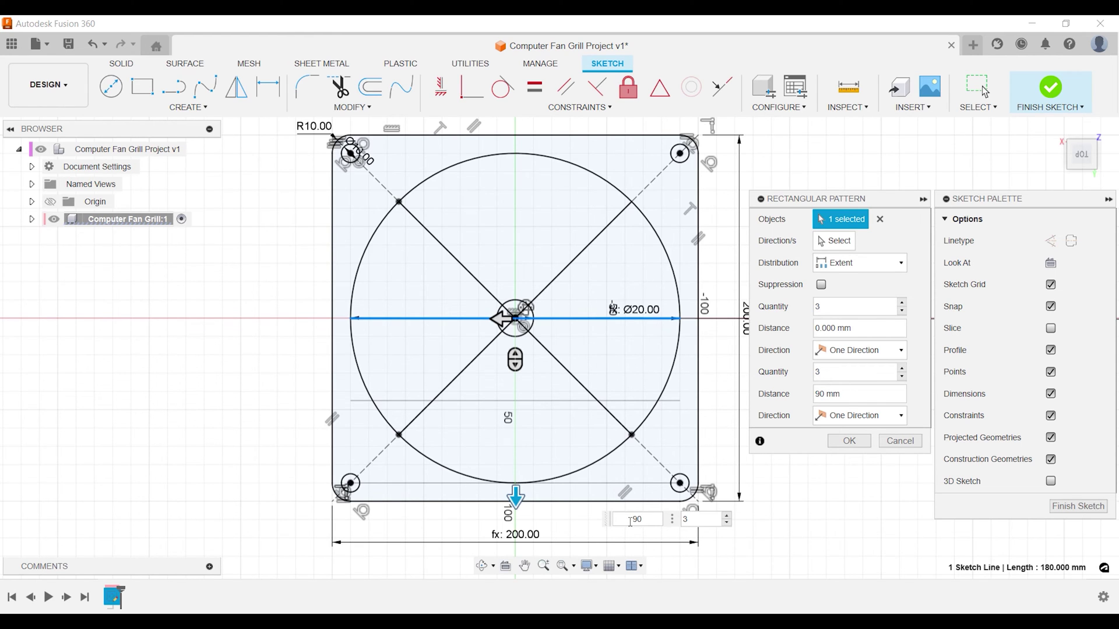
# Make both pattern directions Symmetric, raise the quantity to 21, and confirm.
pyautogui.click(728, 516)
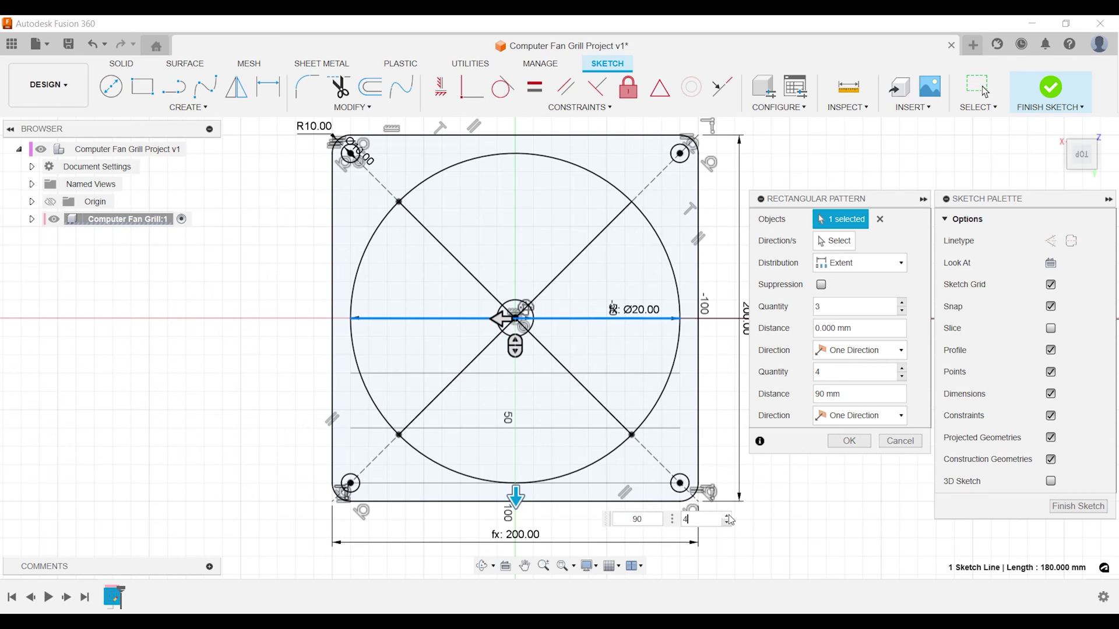
pyautogui.click(728, 517)
pyautogui.click(728, 518)
pyautogui.click(729, 517)
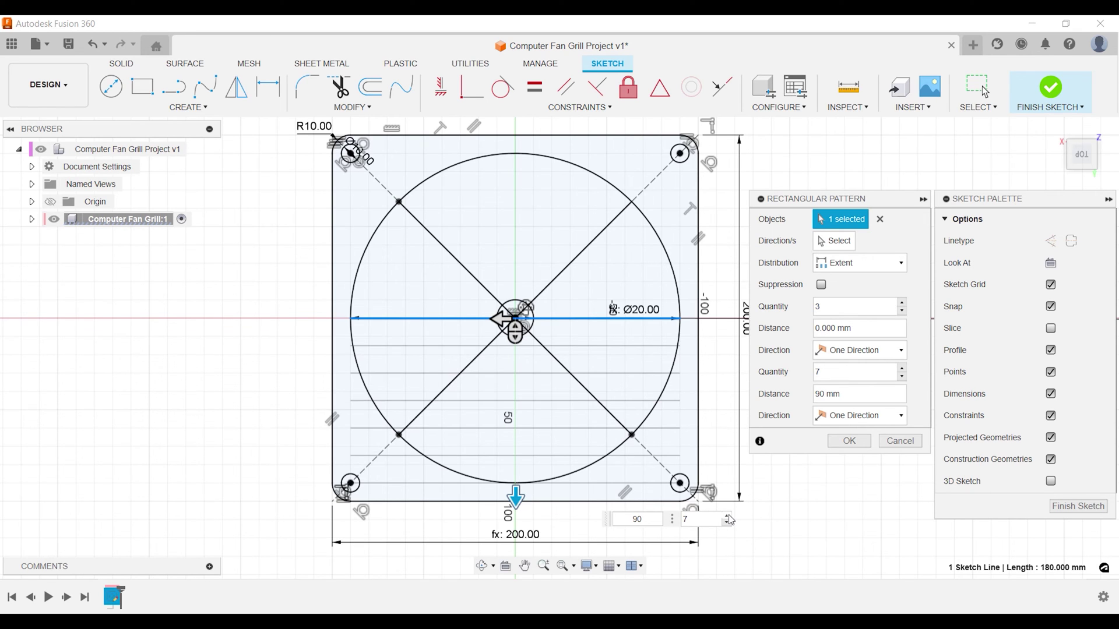
pyautogui.click(728, 517)
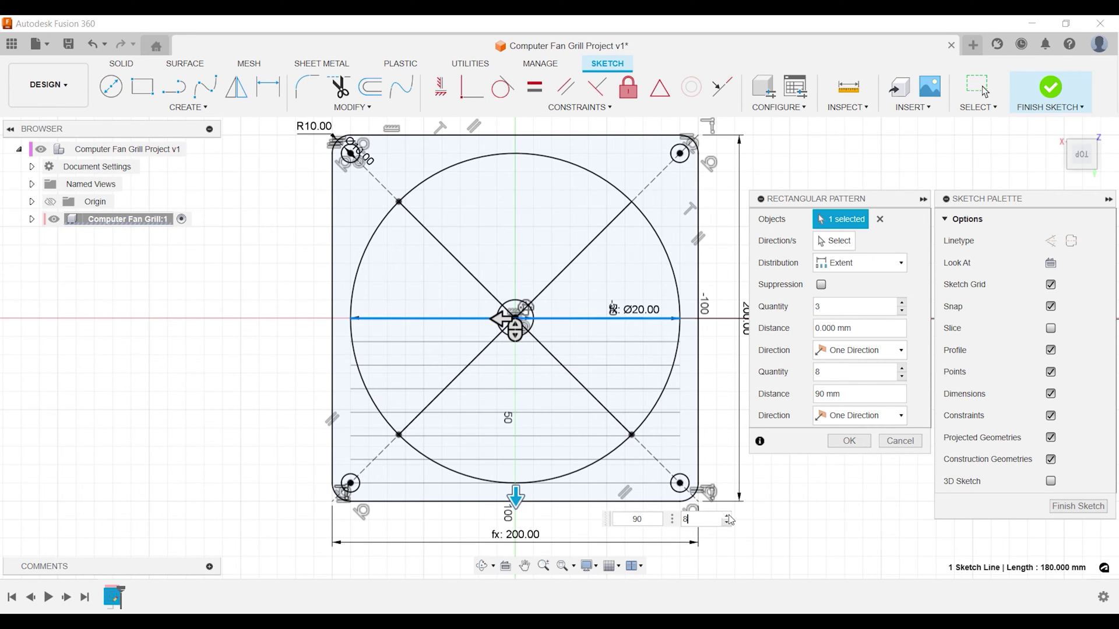
pyautogui.click(857, 350)
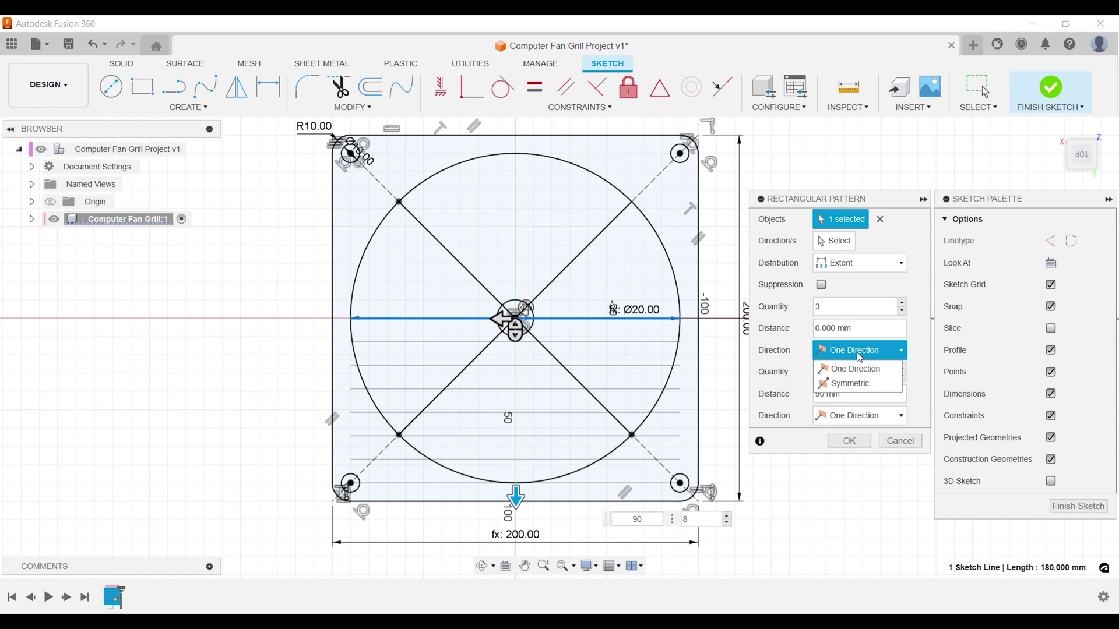
pyautogui.click(857, 389)
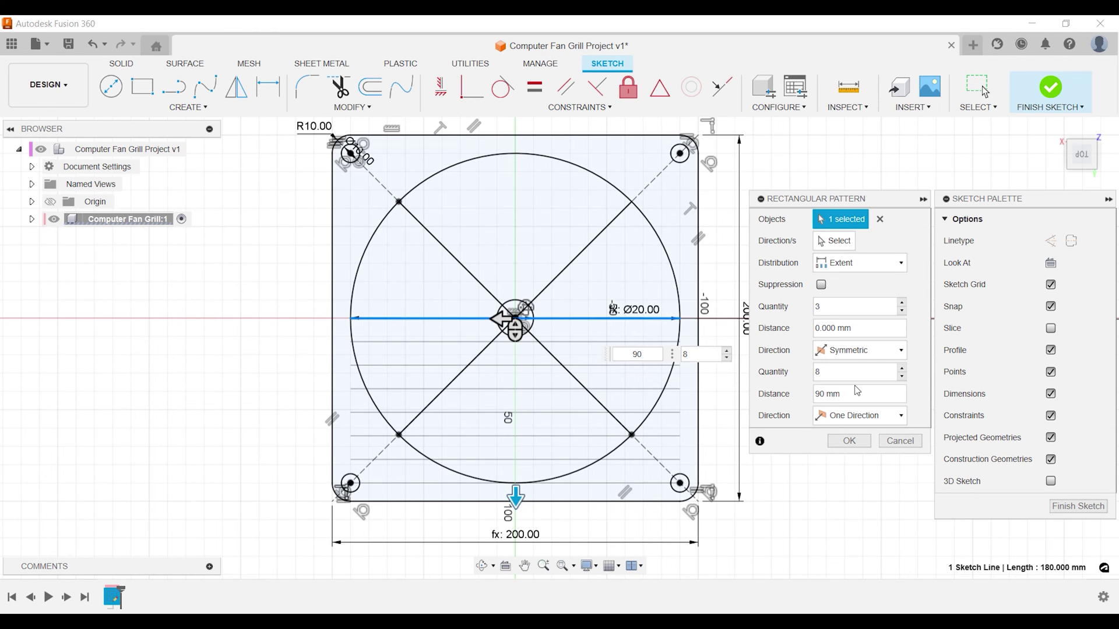
pyautogui.click(856, 416)
pyautogui.click(857, 456)
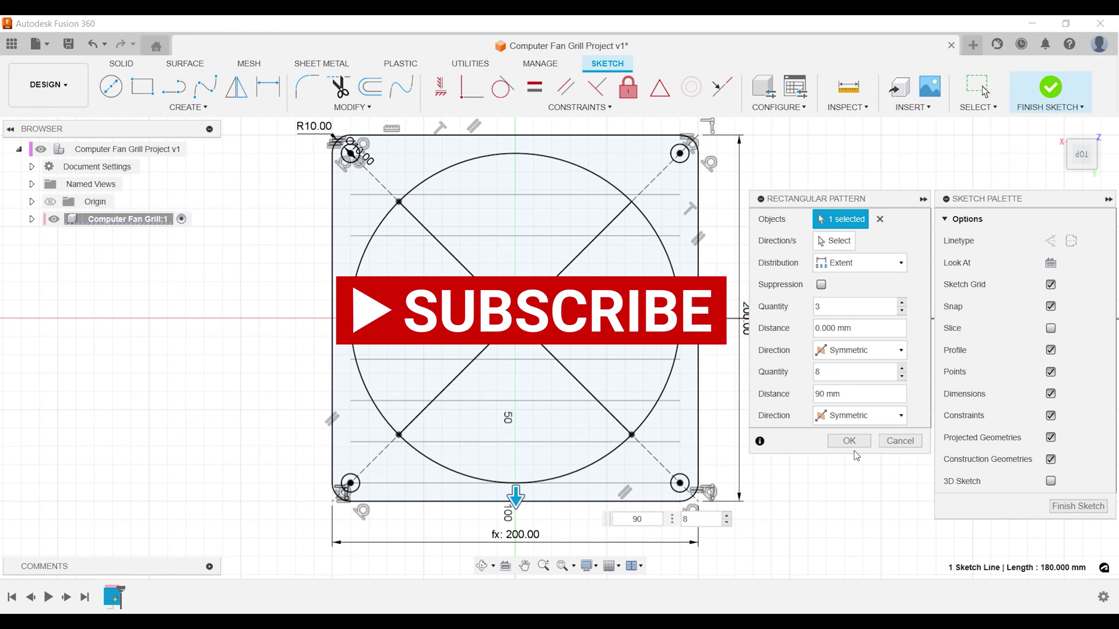
pyautogui.click(728, 516)
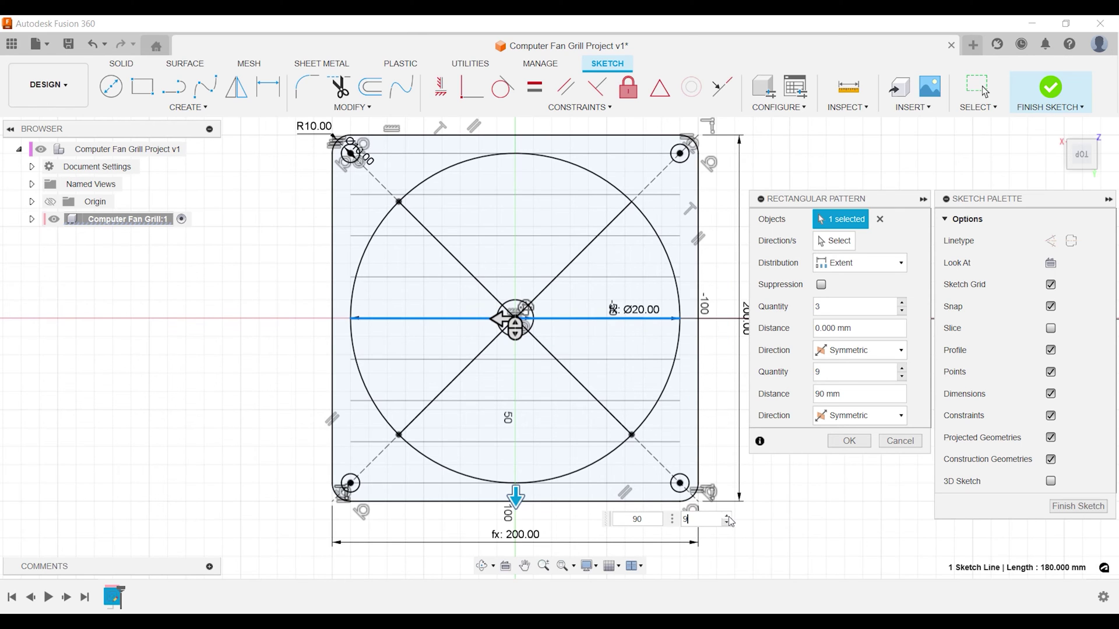
pyautogui.click(729, 518)
pyautogui.click(728, 517)
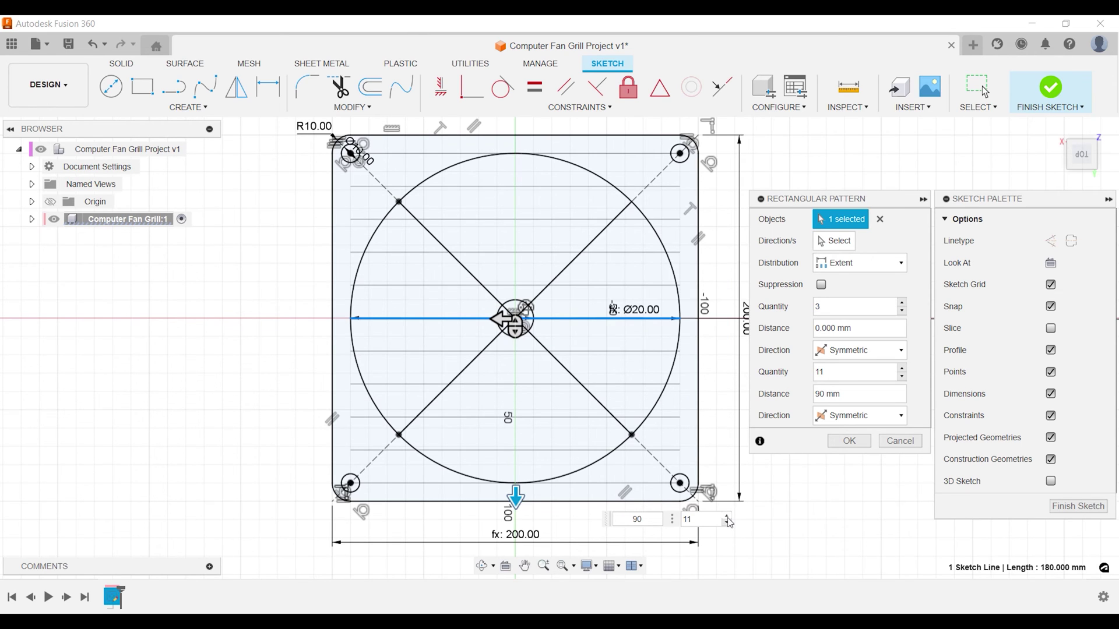
pyautogui.click(728, 516)
pyautogui.click(728, 517)
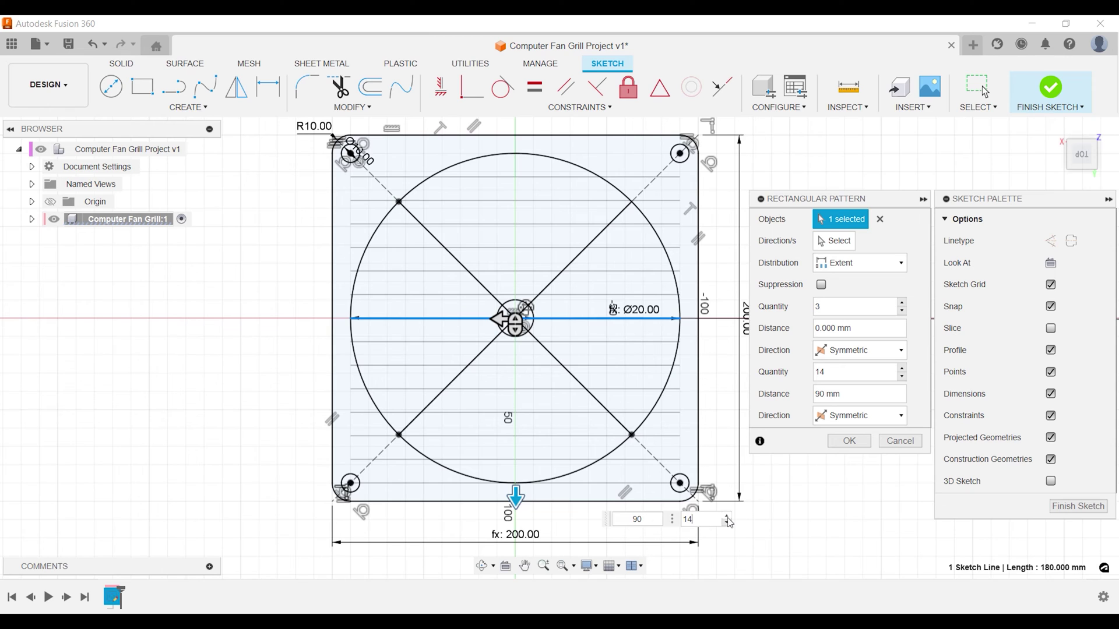
pyautogui.click(728, 517)
pyautogui.click(728, 517)
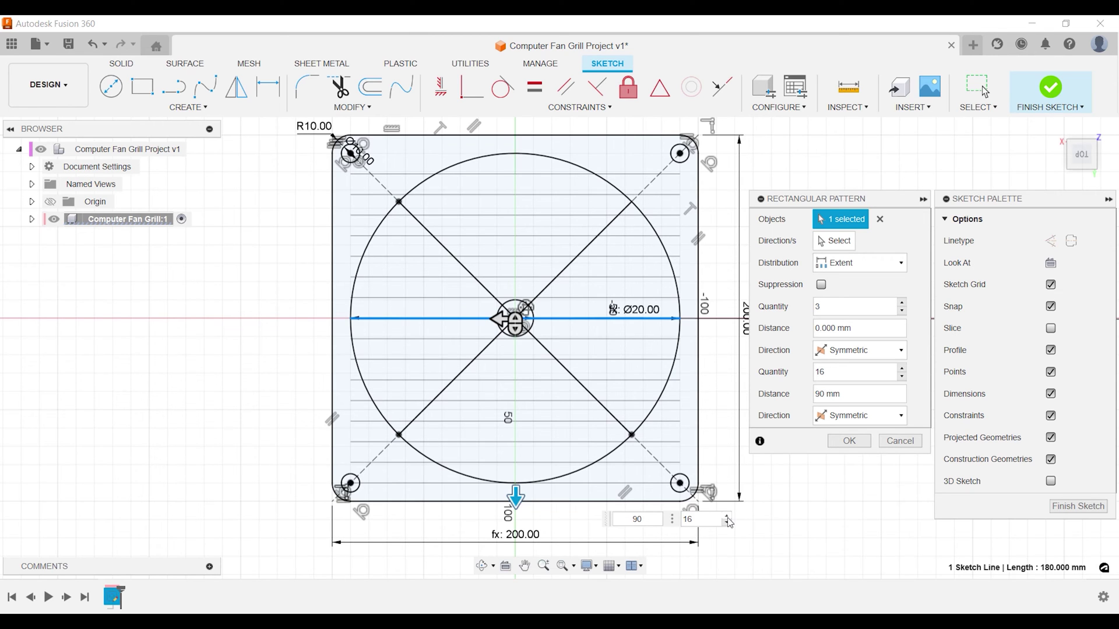
pyautogui.click(728, 517)
pyautogui.click(728, 516)
pyautogui.click(728, 517)
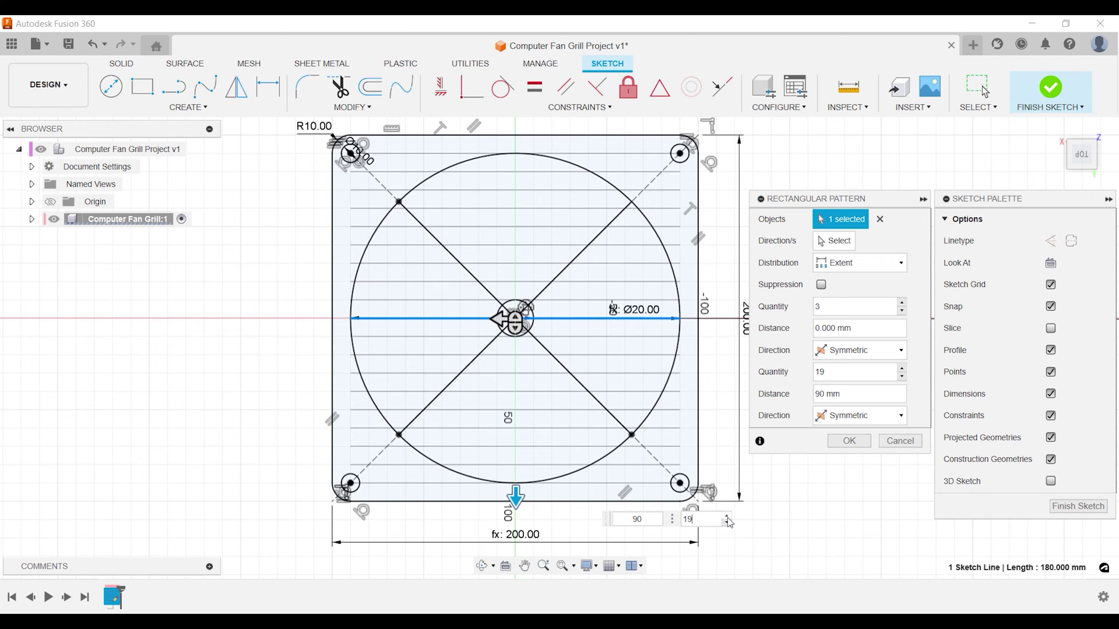
pyautogui.click(728, 517)
pyautogui.click(728, 517)
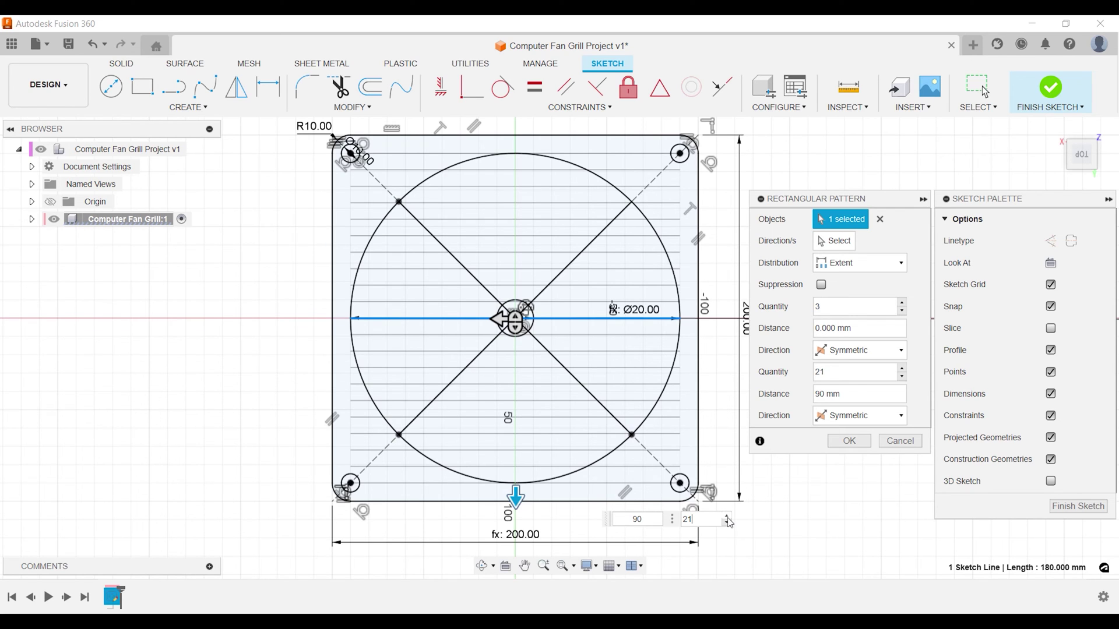
pyautogui.click(848, 441)
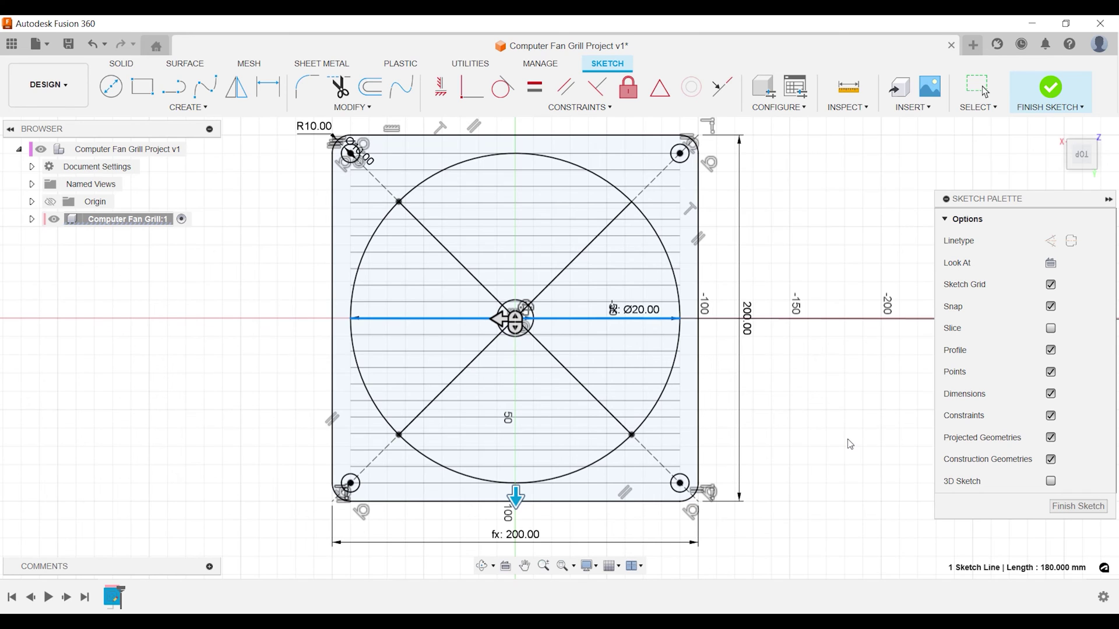
# Extrude the ring between the circle and the square 3 mm as a new body.
pyautogui.press('Escape')
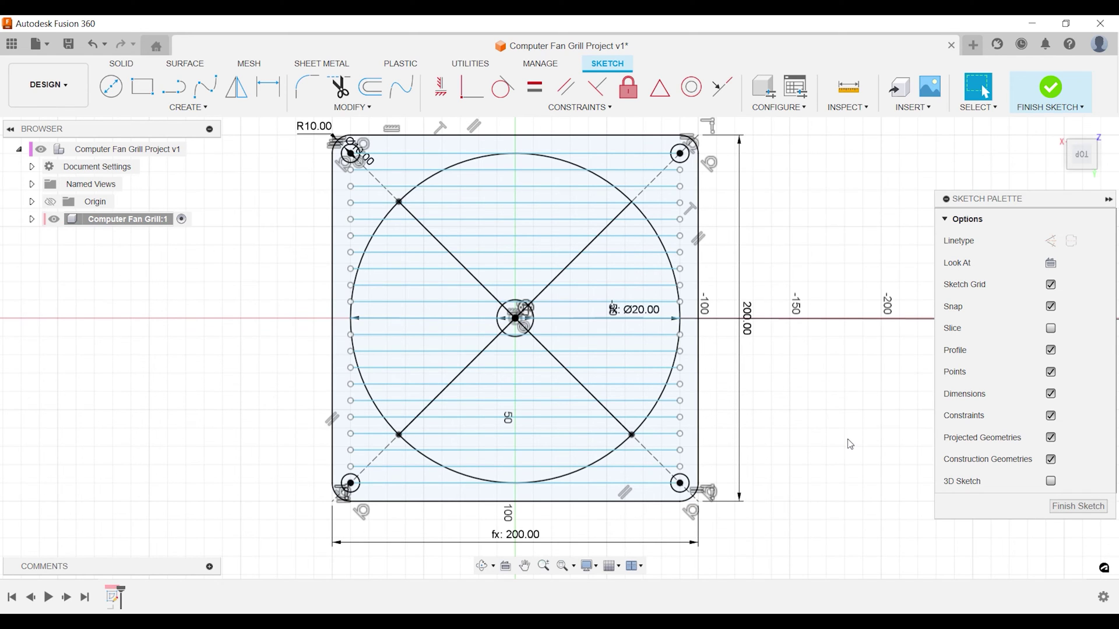
pyautogui.press('e')
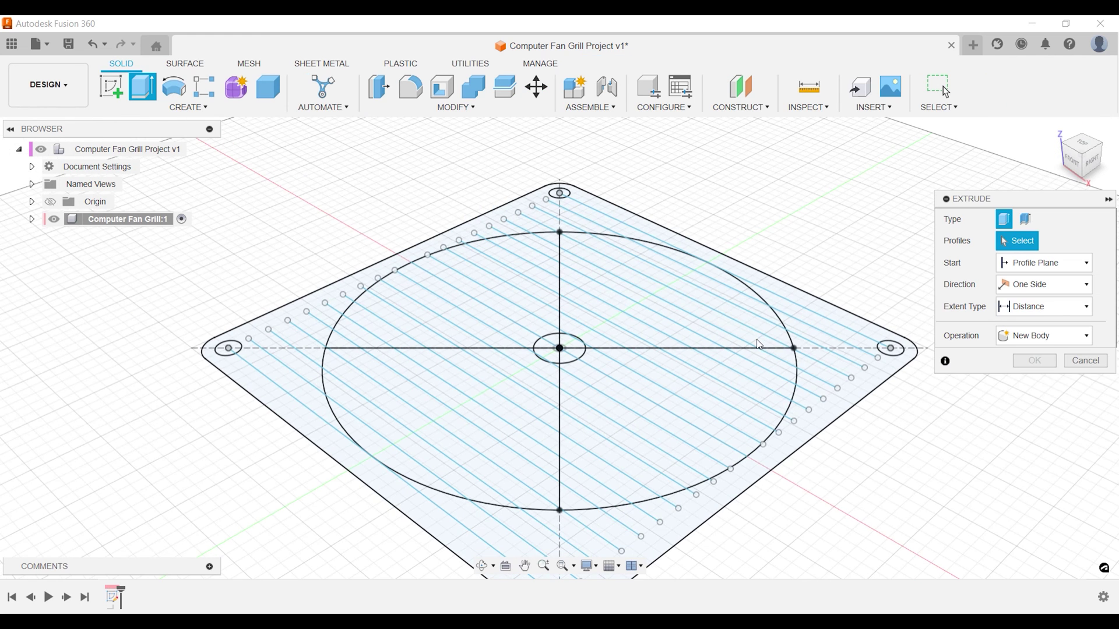
pyautogui.click(841, 325)
pyautogui.write('3')
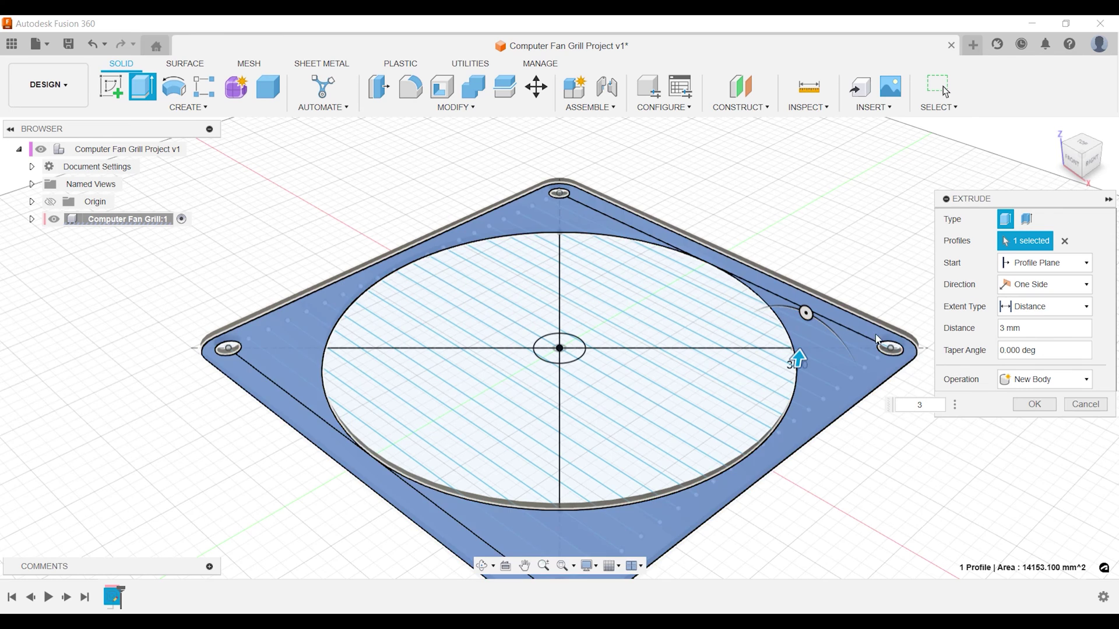
pyautogui.click(1021, 404)
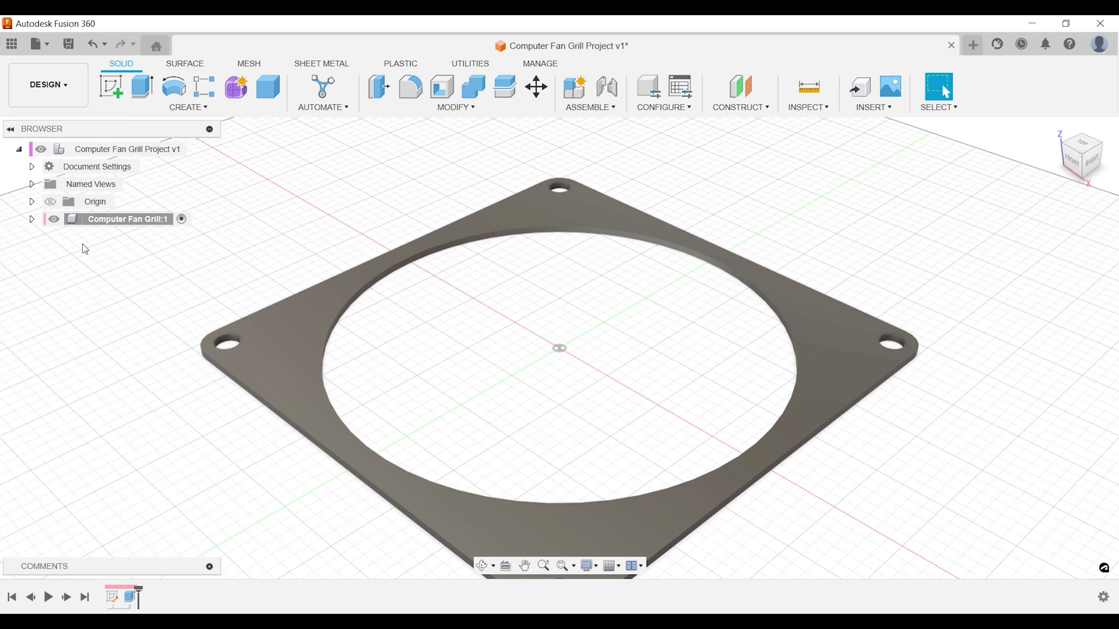
# Make Sketch1 visible again on the plate.
pyautogui.click(32, 220)
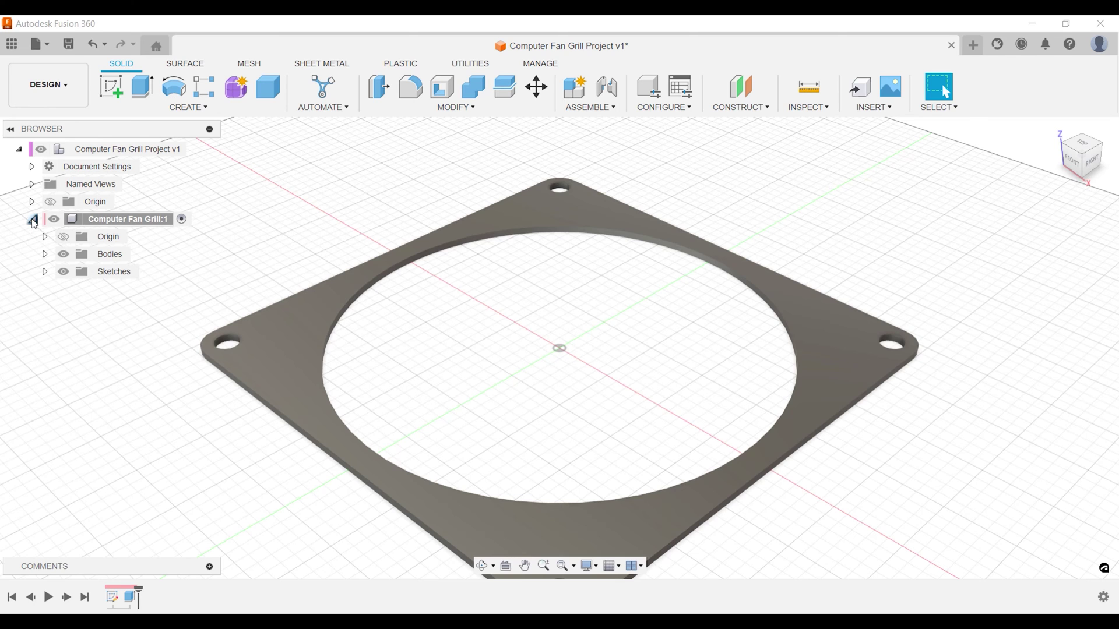
pyautogui.click(46, 272)
pyautogui.click(76, 290)
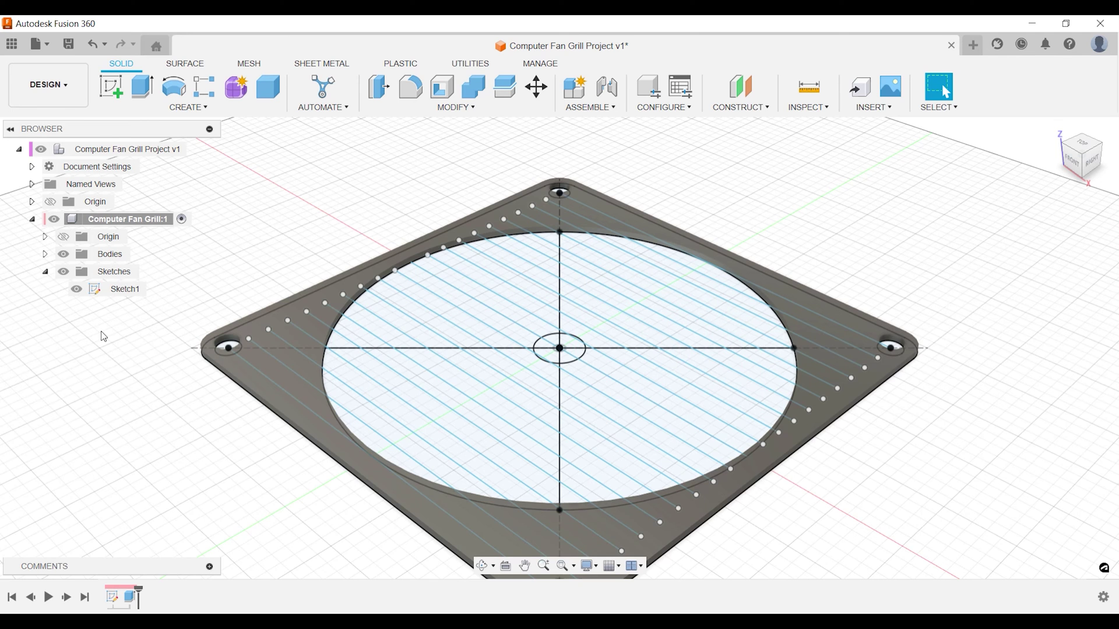
pyautogui.scroll(-1, 184, 341)
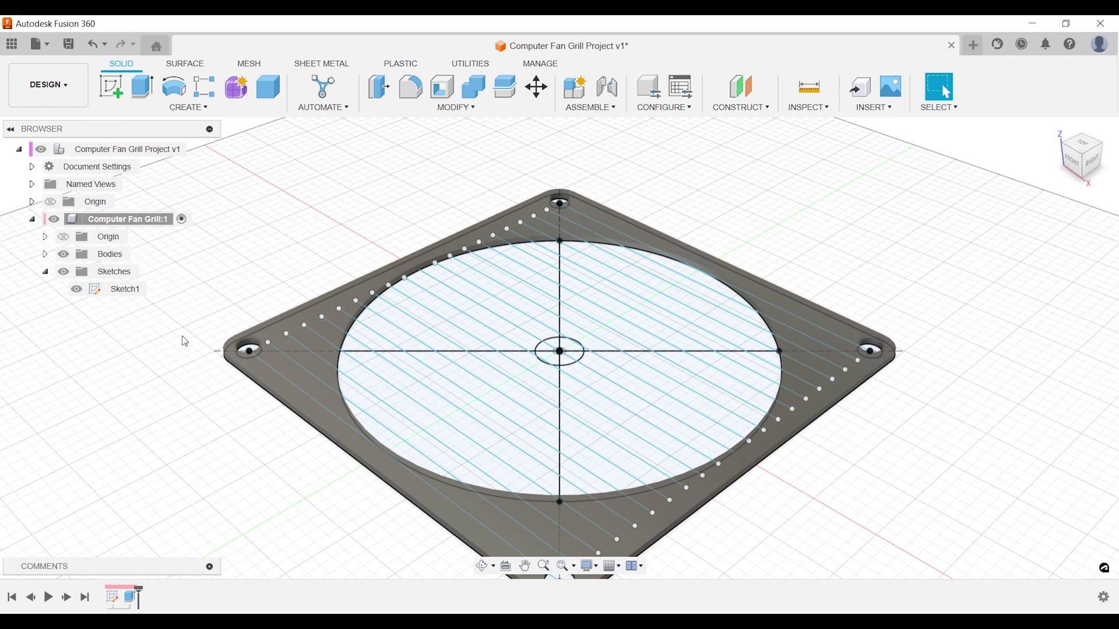
# Start the Web feature and select all the parallel grill lines.
pyautogui.click(191, 111)
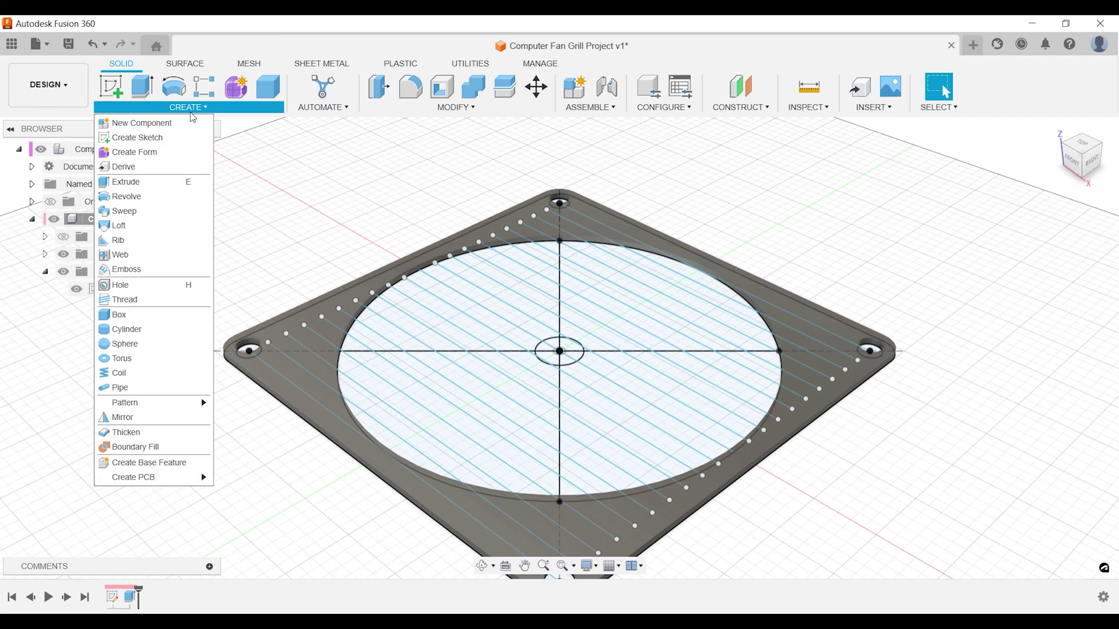
pyautogui.click(191, 111)
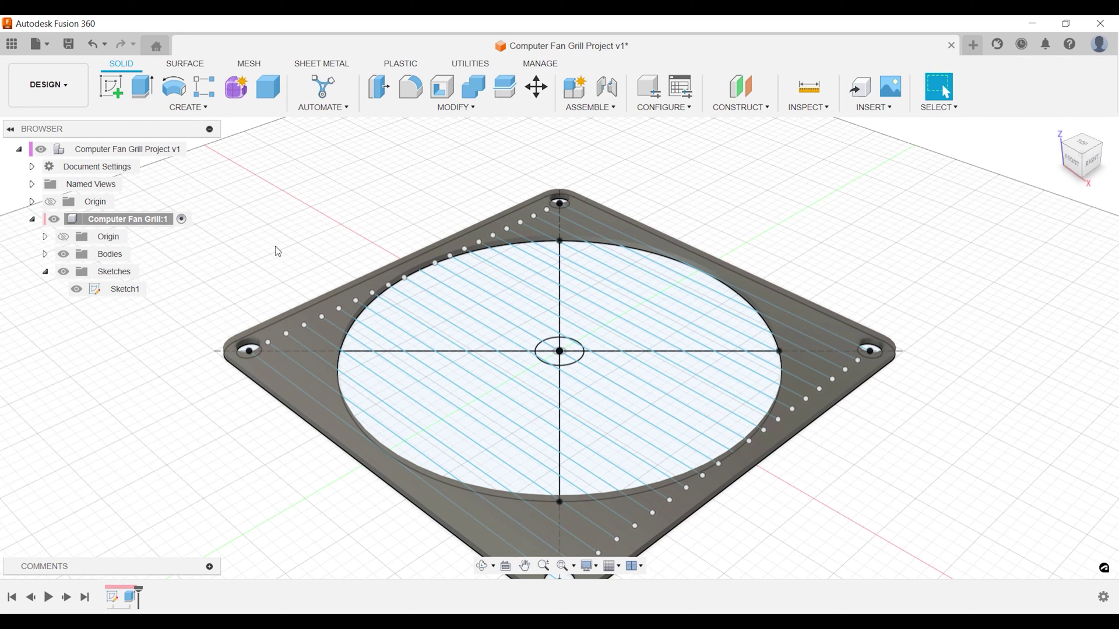
pyautogui.write('sweb')
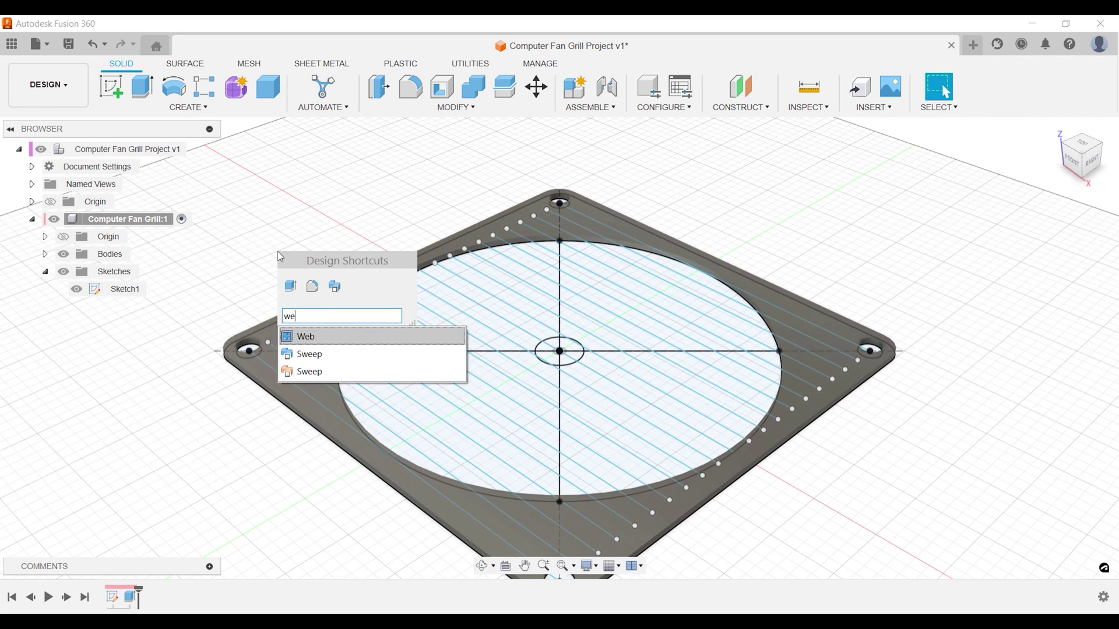
pyautogui.press('Return')
pyautogui.click(596, 232)
pyautogui.moveTo(597, 233)
pyautogui.mouseDown()
pyautogui.moveTo(602, 305)
pyautogui.moveTo(571, 324)
pyautogui.moveTo(414, 350)
pyautogui.moveTo(417, 390)
pyautogui.moveTo(383, 421)
pyautogui.moveTo(348, 429)
pyautogui.moveTo(562, 477)
pyautogui.moveTo(670, 351)
pyautogui.mouseUp()
# Set the rib extent to Distance with a 10 mm depth and confirm.
pyautogui.click(1058, 284)
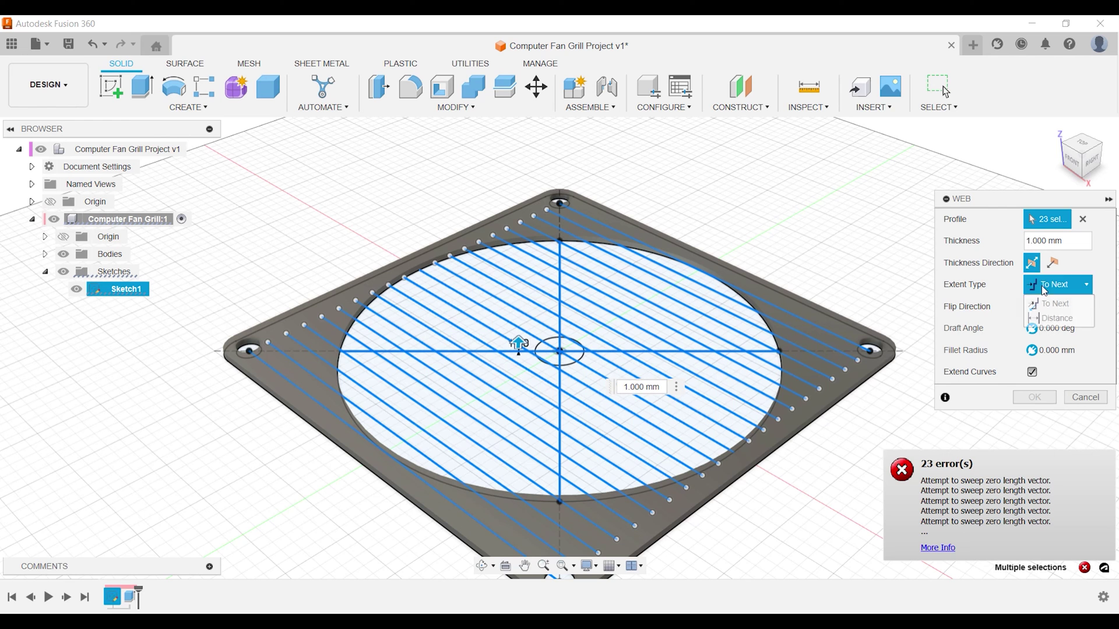
pyautogui.click(1049, 298)
pyautogui.keyDown('shift'); pyautogui.moveTo(517, 343); pyautogui.dragTo(527, 307, button='middle'); pyautogui.keyUp('shift')
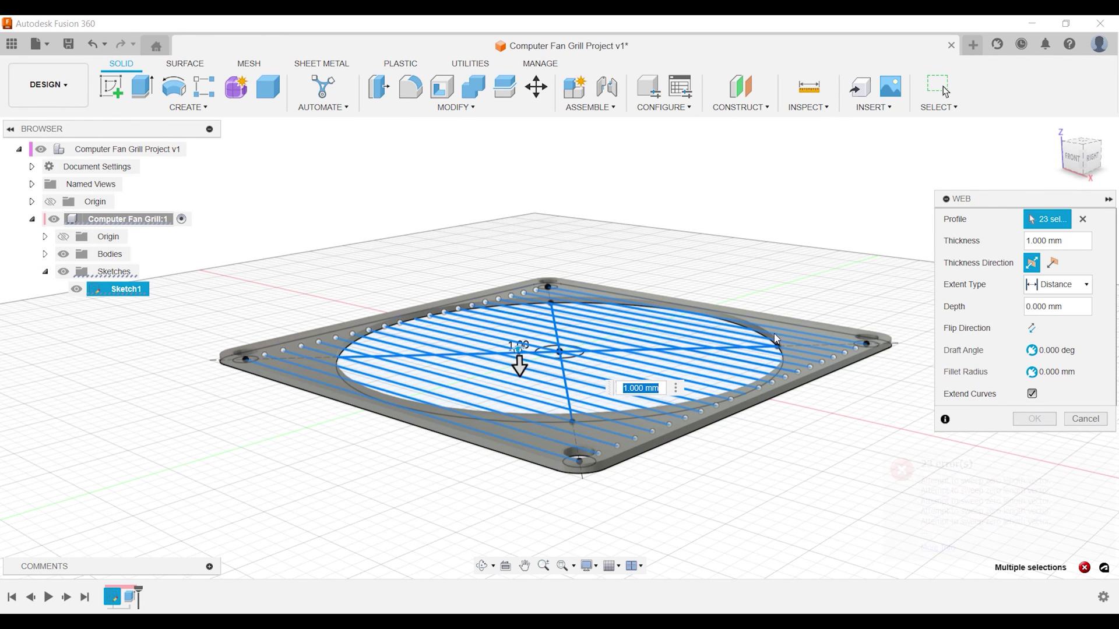
pyautogui.moveTo(515, 319); pyautogui.dragTo(516, 318)
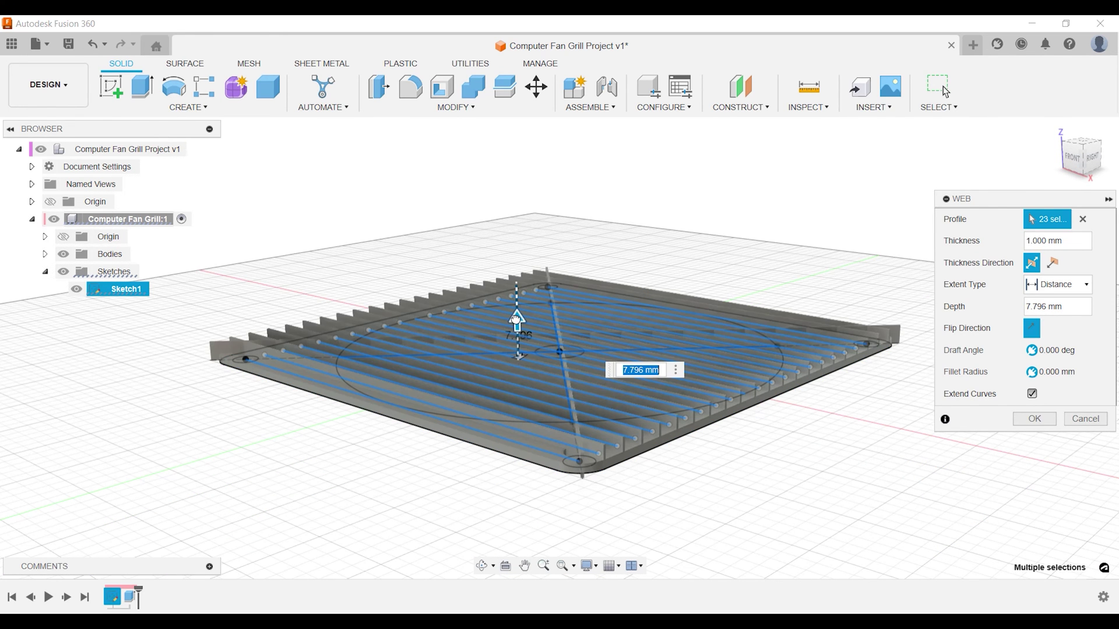
pyautogui.write('3')
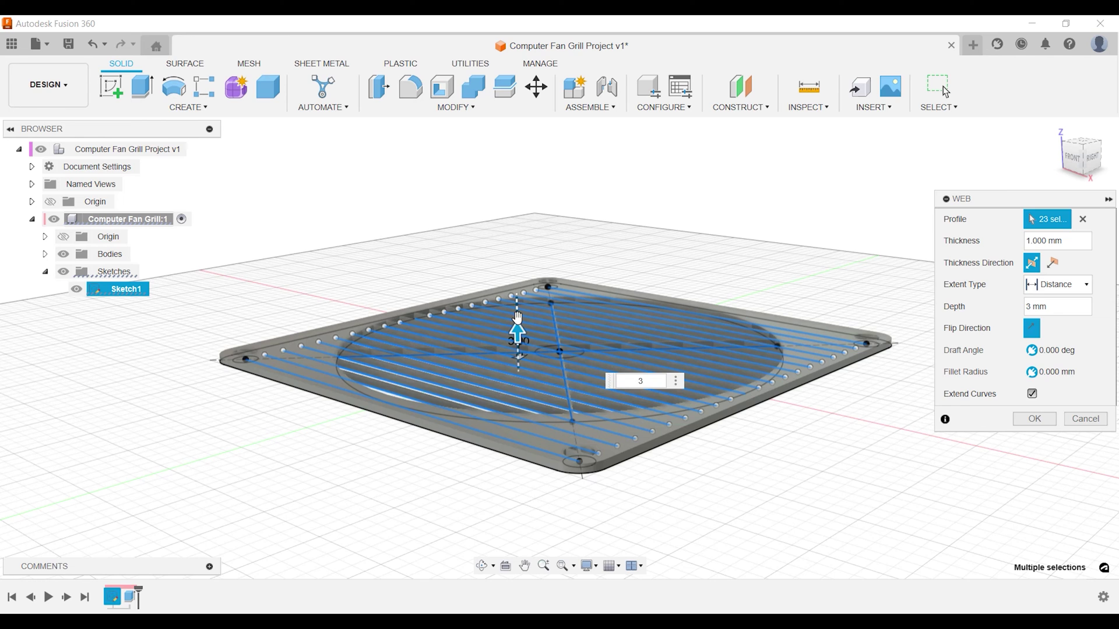
pyautogui.press('BackSpace')
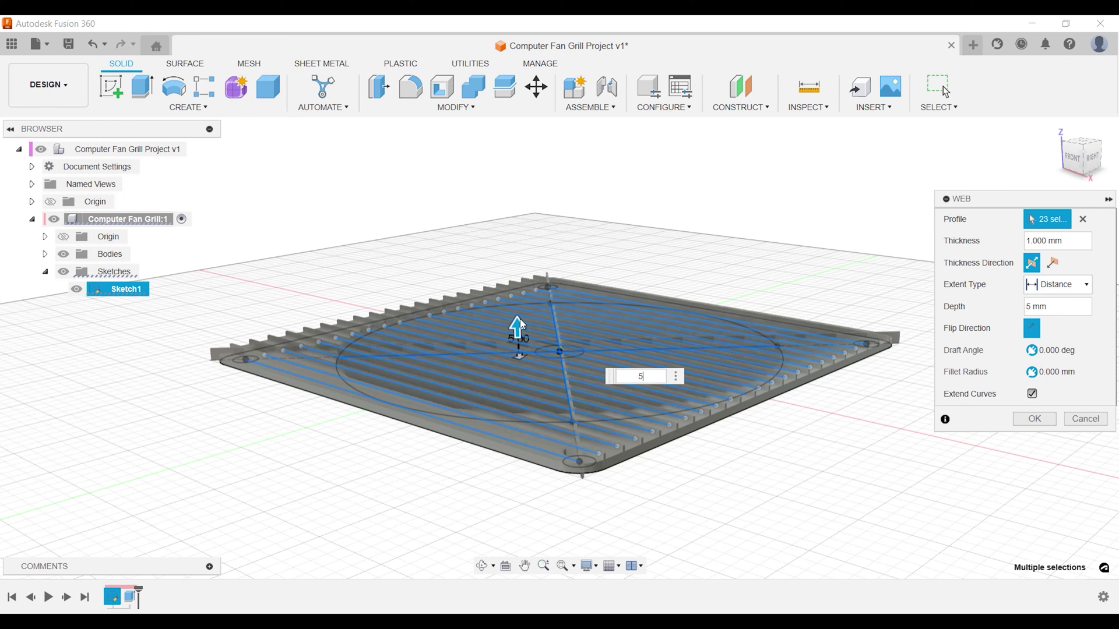
pyautogui.press('BackSpace')
pyautogui.write('10')
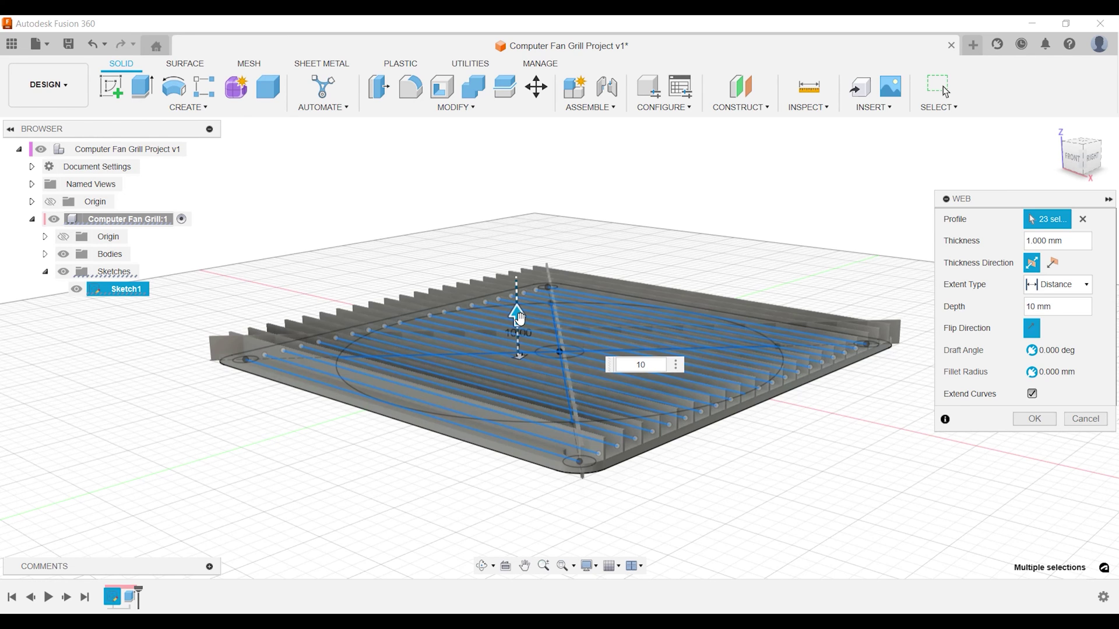
pyautogui.moveTo(519, 319)
pyautogui.keyDown('shift'); pyautogui.mouseDown(button='middle')
pyautogui.moveTo(521, 362)
pyautogui.moveTo(520, 319)
pyautogui.mouseUp(button='middle'); pyautogui.keyUp('shift')
pyautogui.click(1034, 418)
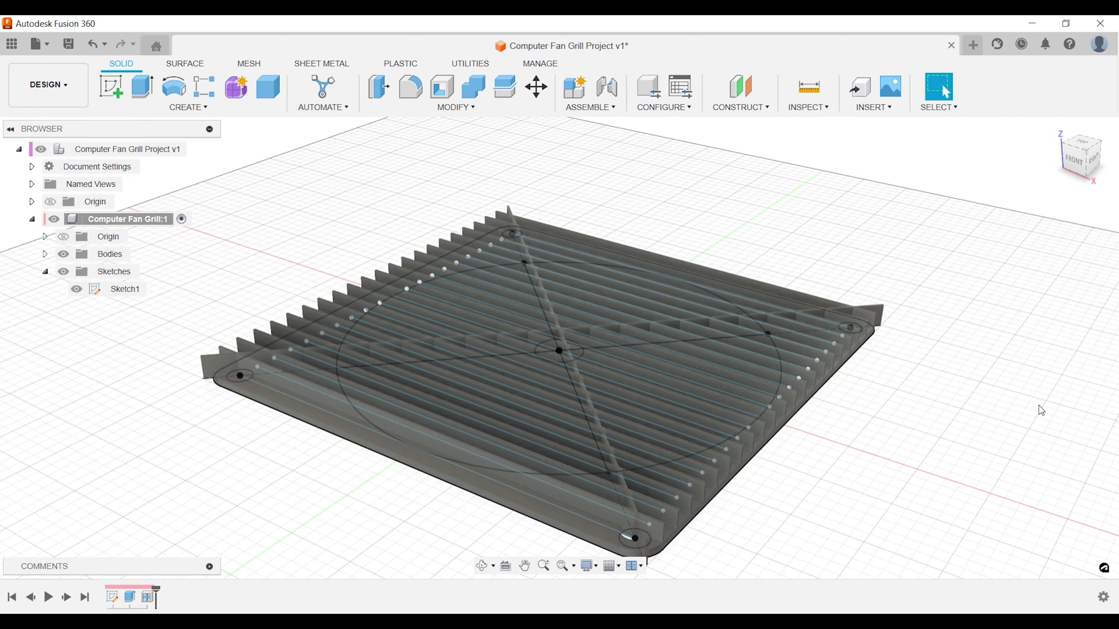
# Start an extrusion and select the eight sectors of the central circle.
pyautogui.press('e')
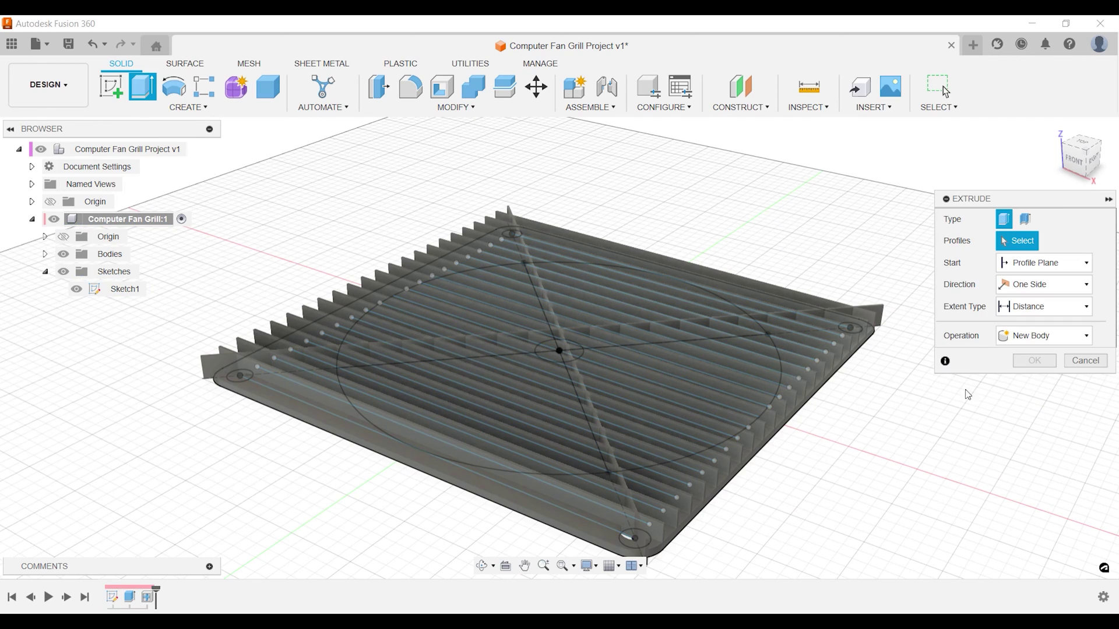
pyautogui.keyDown('shift'); pyautogui.moveTo(574, 358); pyautogui.dragTo(605, 408, button='middle'); pyautogui.keyUp('shift')
pyautogui.scroll(5, 569, 354)
pyautogui.click(570, 353)
pyautogui.click(606, 428)
pyautogui.click(532, 400)
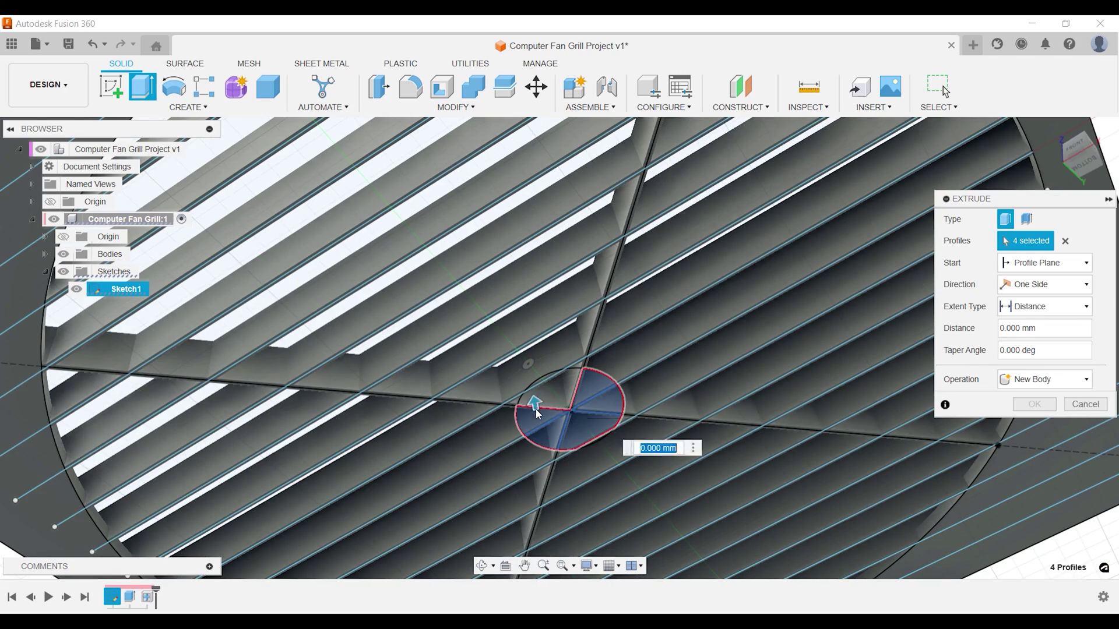
pyautogui.click(532, 395)
pyautogui.scroll(5, 532, 394)
pyautogui.click(538, 348)
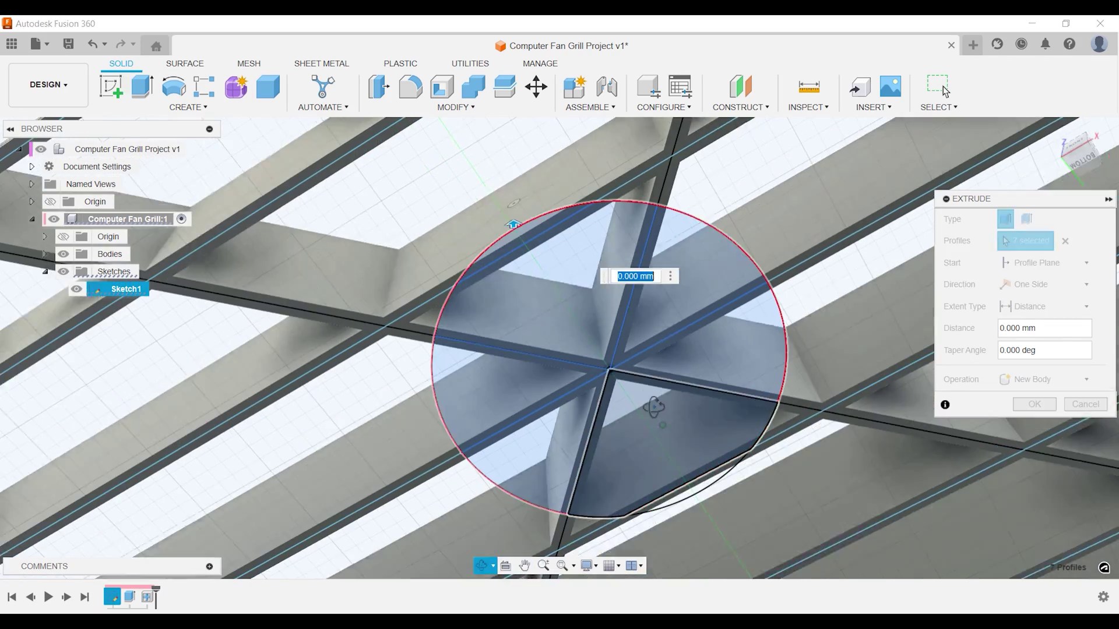
pyautogui.click(674, 457)
pyautogui.keyDown('shift'); pyautogui.moveTo(674, 457); pyautogui.dragTo(717, 466, button='middle'); pyautogui.keyUp('shift')
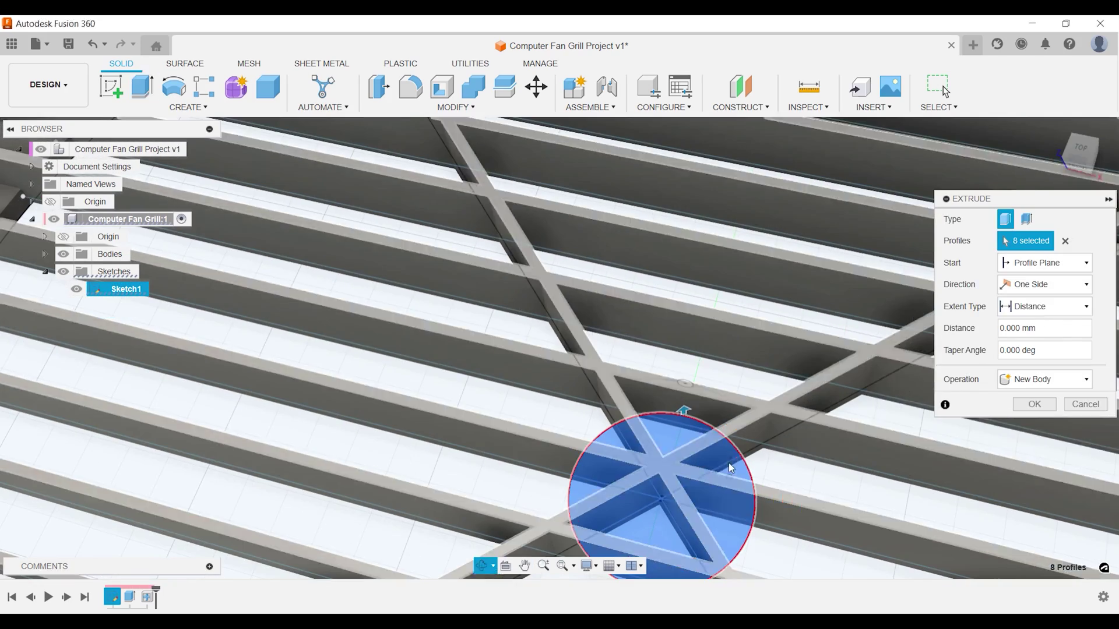
# Extrude the hub to the grill body as a Join operation.
pyautogui.click(1044, 306)
pyautogui.click(1029, 336)
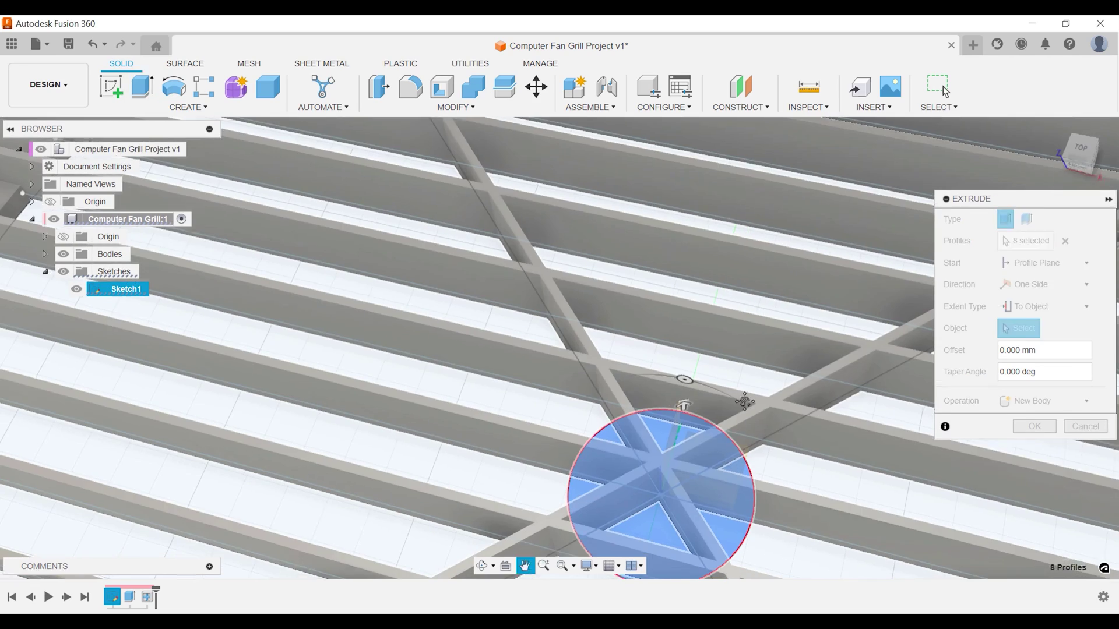
pyautogui.click(749, 427)
pyautogui.click(1034, 424)
pyautogui.click(1023, 441)
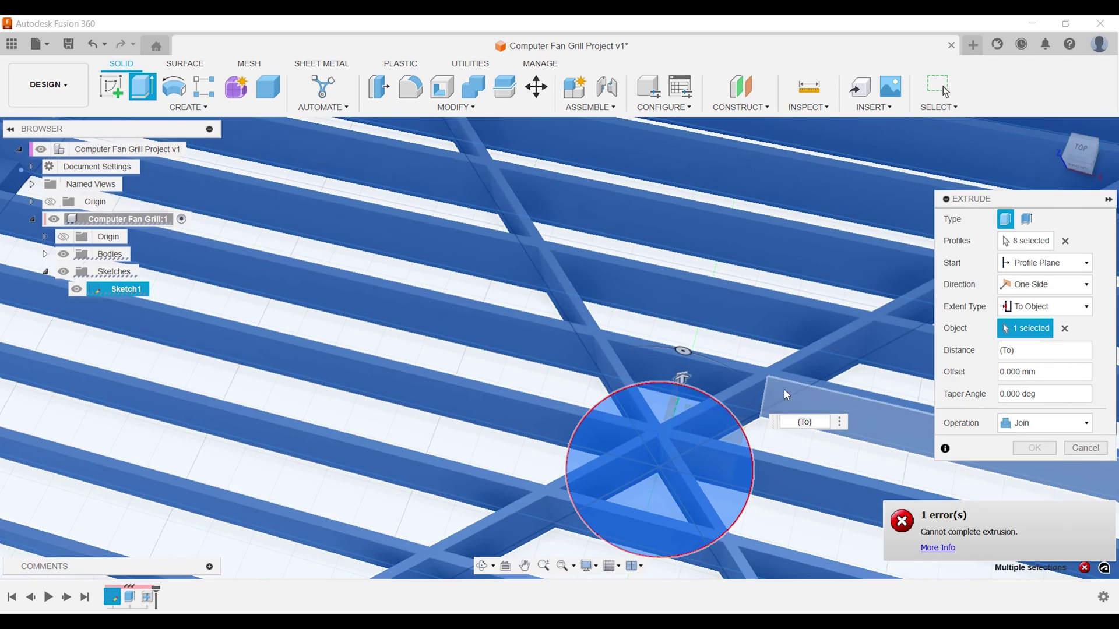
pyautogui.keyDown('shift'); pyautogui.moveTo(681, 362); pyautogui.dragTo(697, 352, button='middle'); pyautogui.keyUp('shift')
pyautogui.moveTo(697, 353); pyautogui.dragTo(692, 224)
pyautogui.scroll(2, 768, 424)
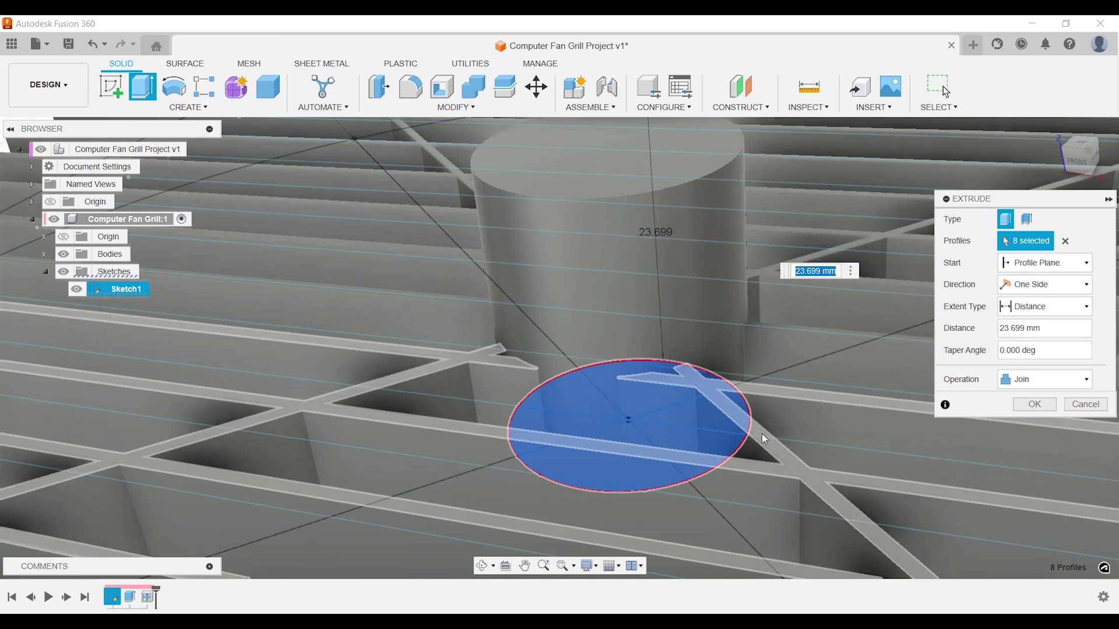
# Finish the hub extrusion at 10 mm.
pyautogui.write('10')
pyautogui.press('Return')
pyautogui.click(1056, 127)
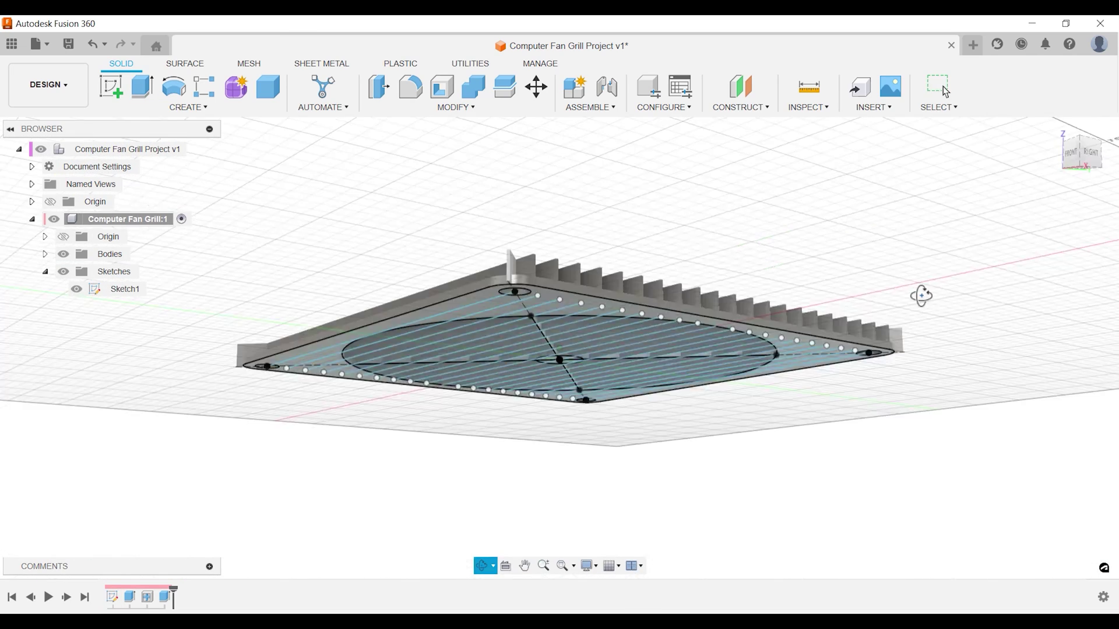
# Hide the bodies, view from the front, and start a sketch on the front plane.
pyautogui.click(64, 254)
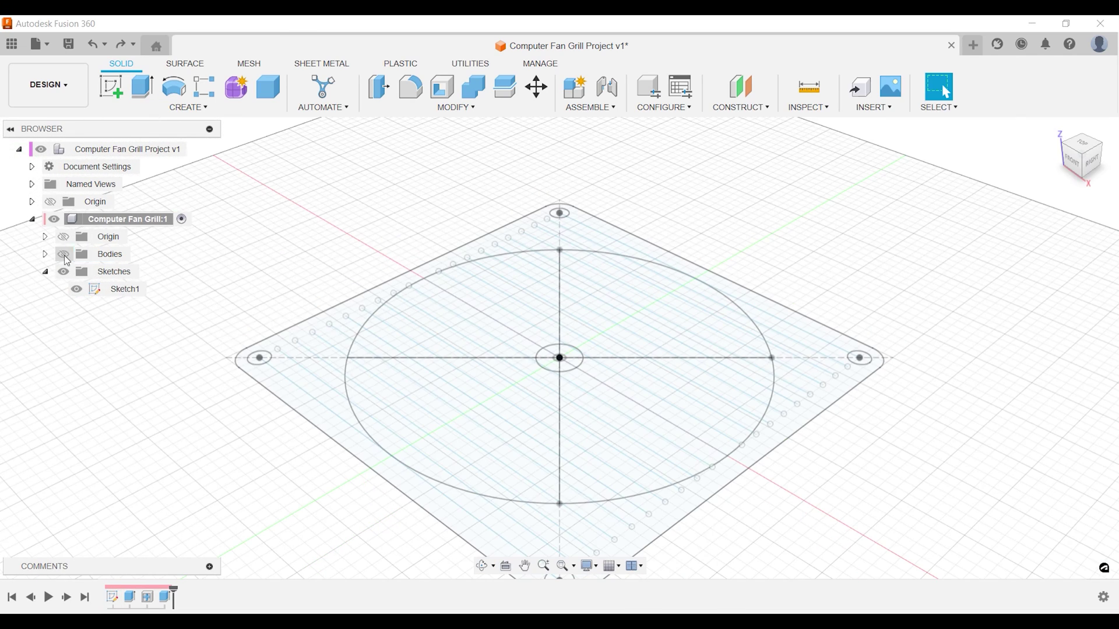
pyautogui.click(360, 338)
pyautogui.click(1071, 161)
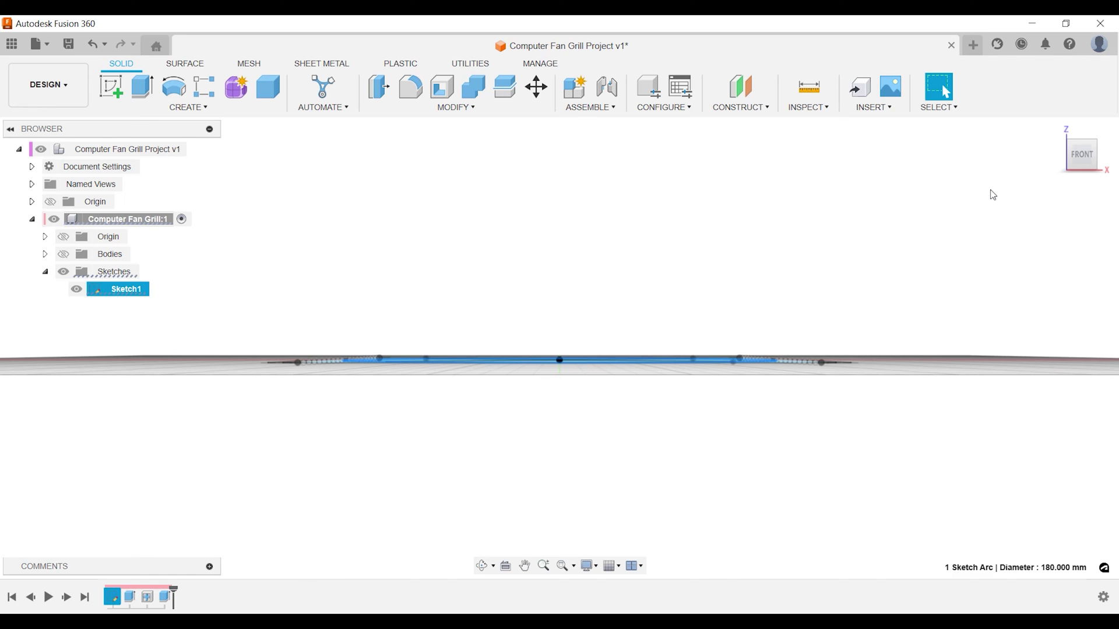
pyautogui.press('Escape')
pyautogui.write('sske')
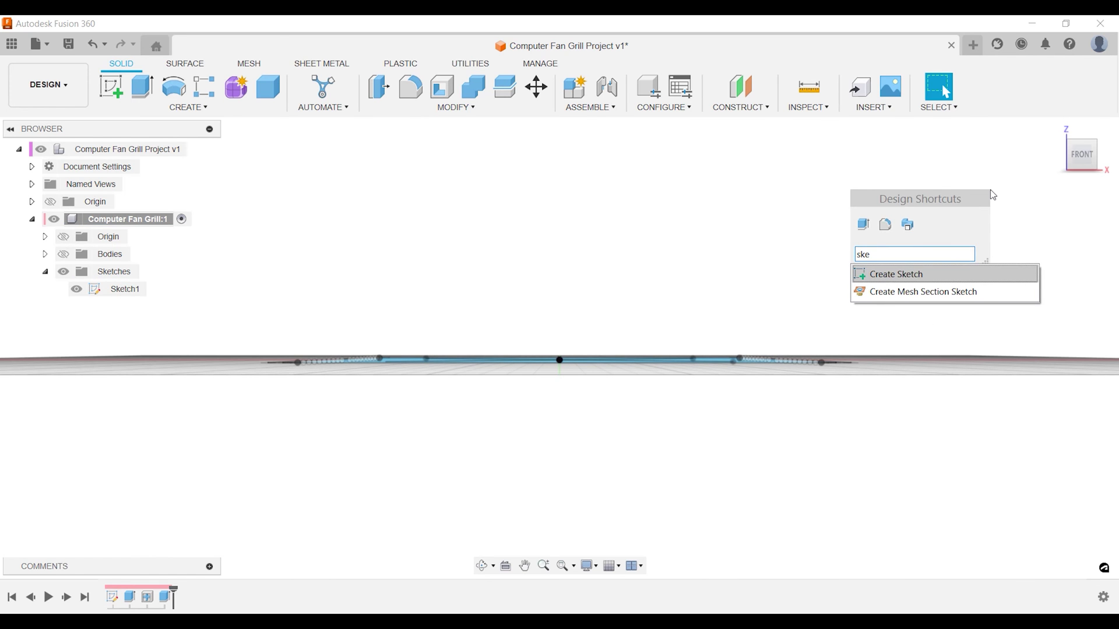
pyautogui.press('Return')
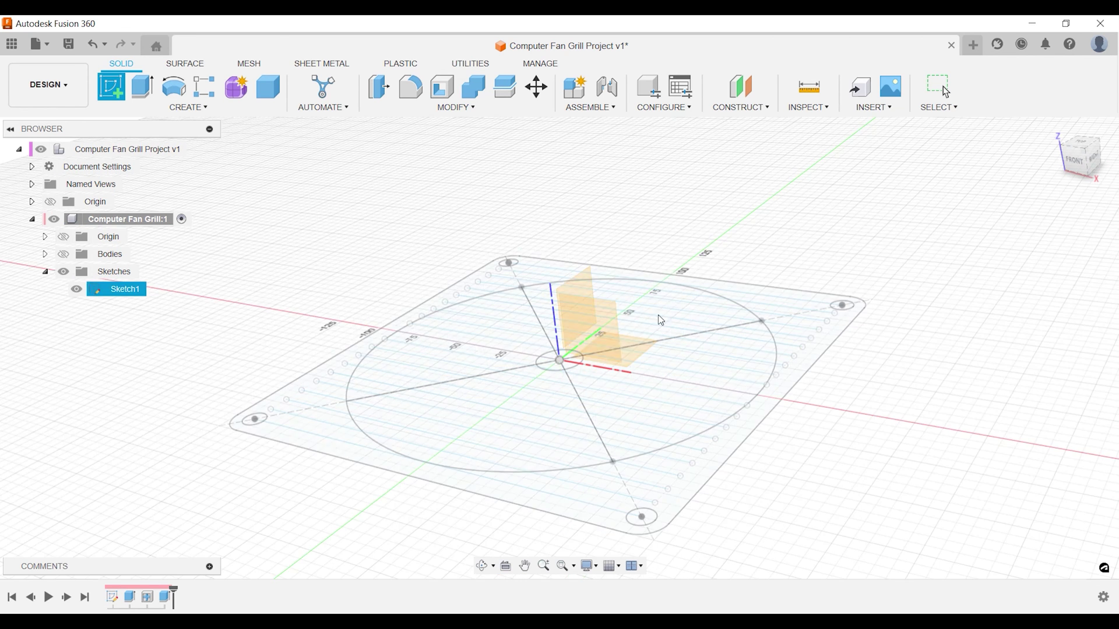
pyautogui.click(610, 309)
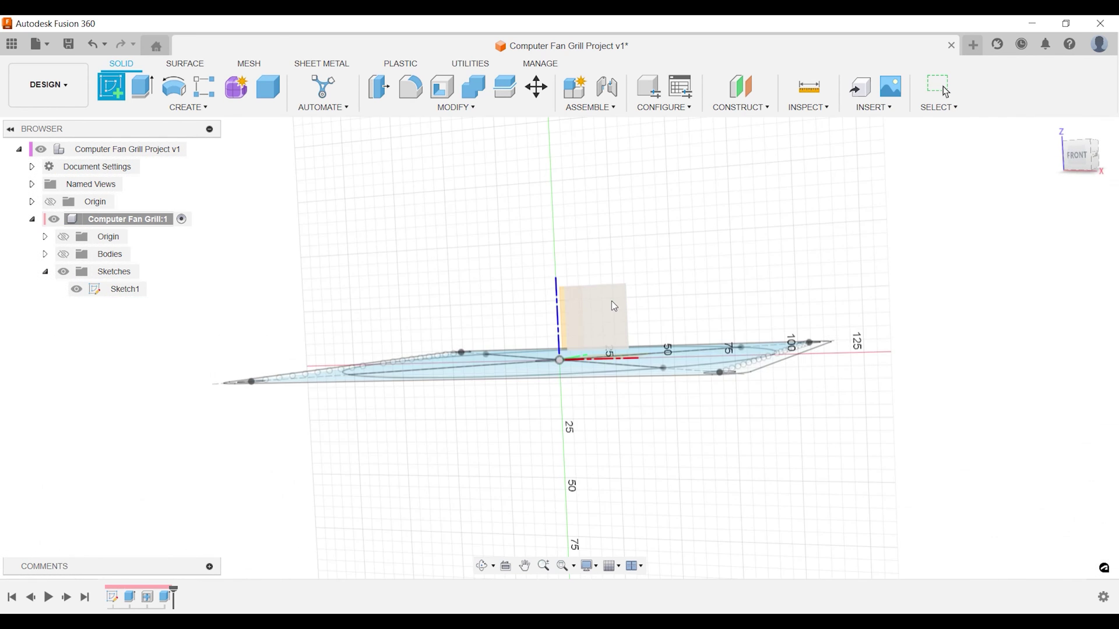
# Draw a 90 mm centre-point arc centred on the origin.
pyautogui.press('a')
pyautogui.click(559, 348)
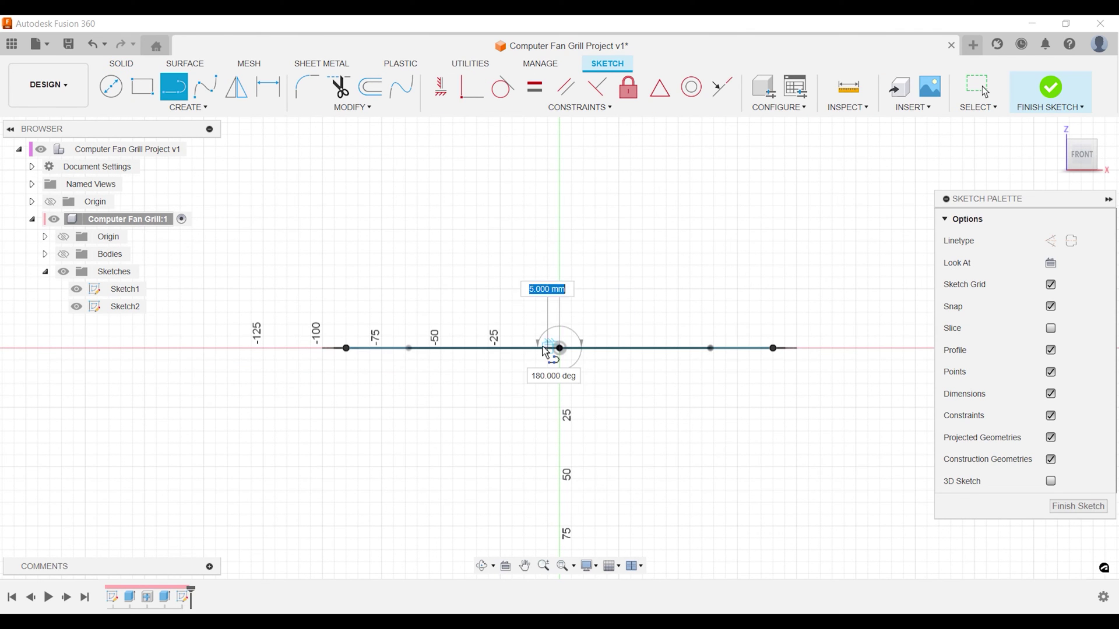
pyautogui.write('90')
pyautogui.press('Tab')
pyautogui.press('Return')
pyautogui.press('Escape')
pyautogui.scroll(5, 239, 349)
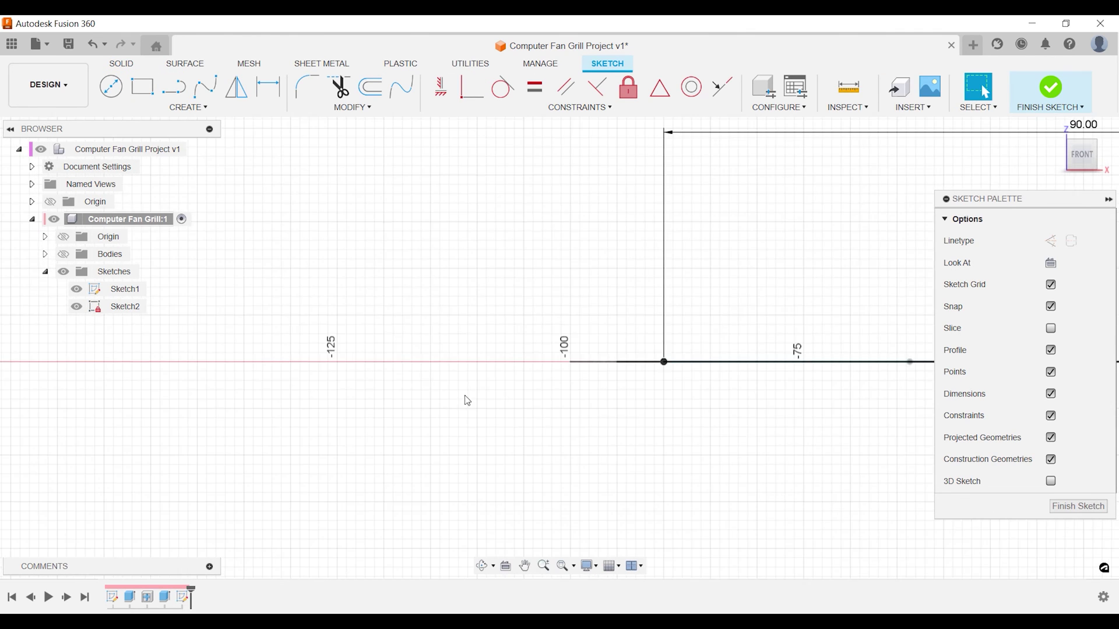
pyautogui.moveTo(465, 399)
pyautogui.mouseDown(button='middle')
pyautogui.moveTo(230, 434)
pyautogui.moveTo(105, 429)
pyautogui.mouseUp(button='middle')
# Draw a 3 mm vertical line from the left endpoint.
pyautogui.press('a')
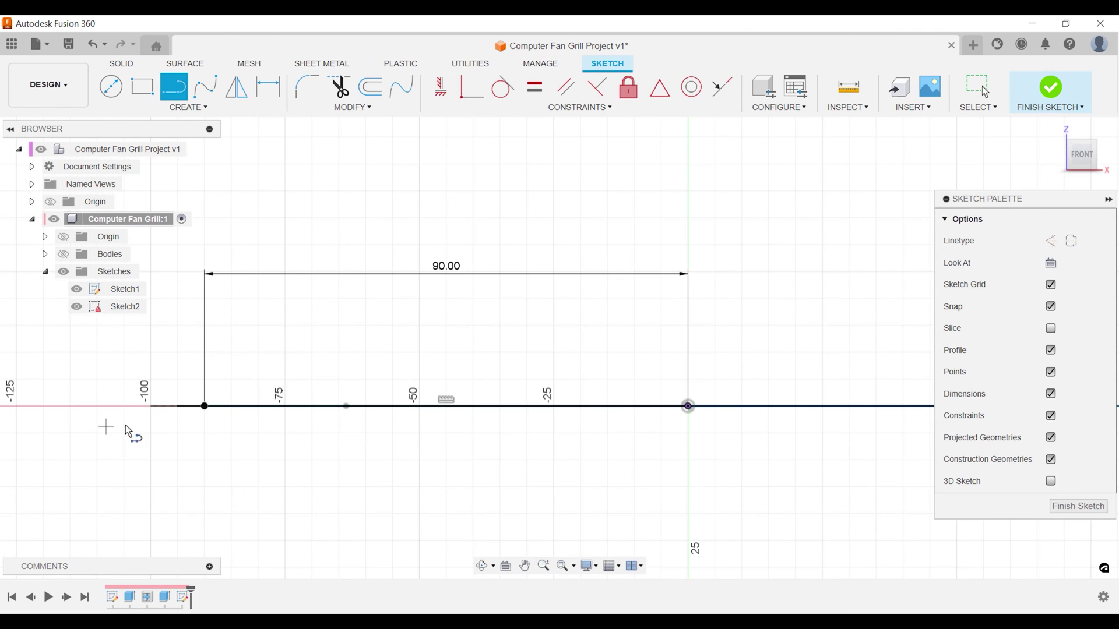
pyautogui.click(688, 406)
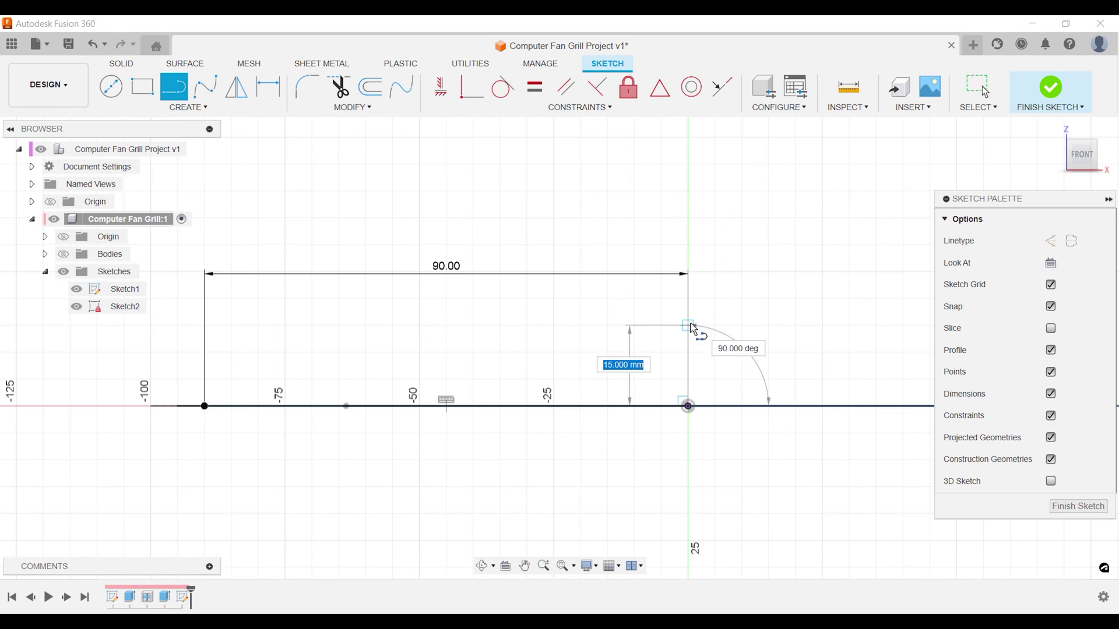
pyautogui.press('Escape')
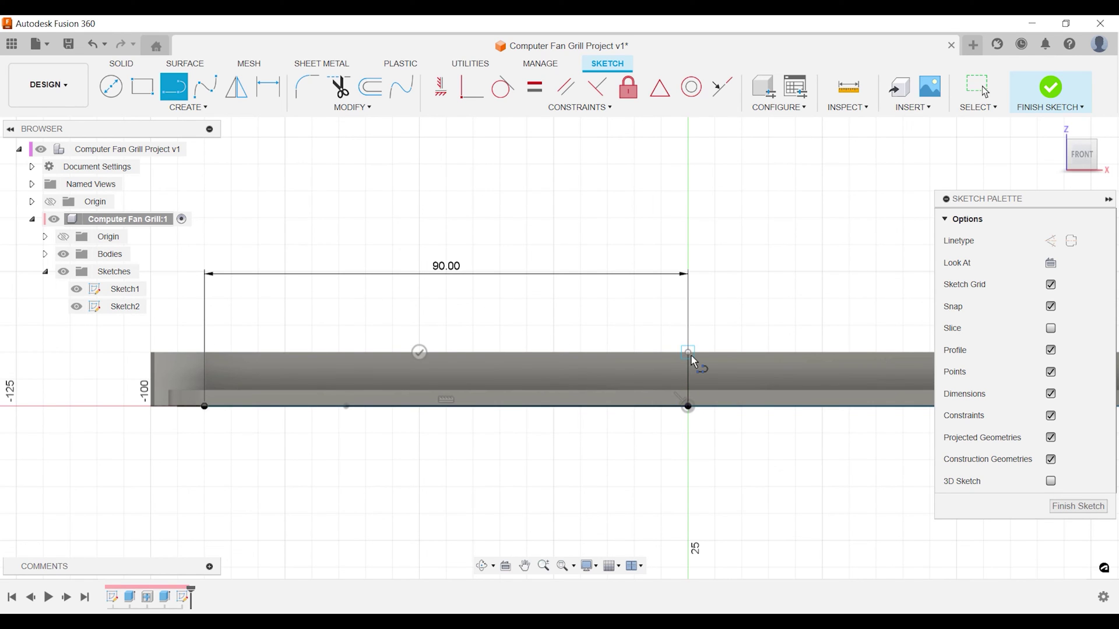
pyautogui.click(205, 406)
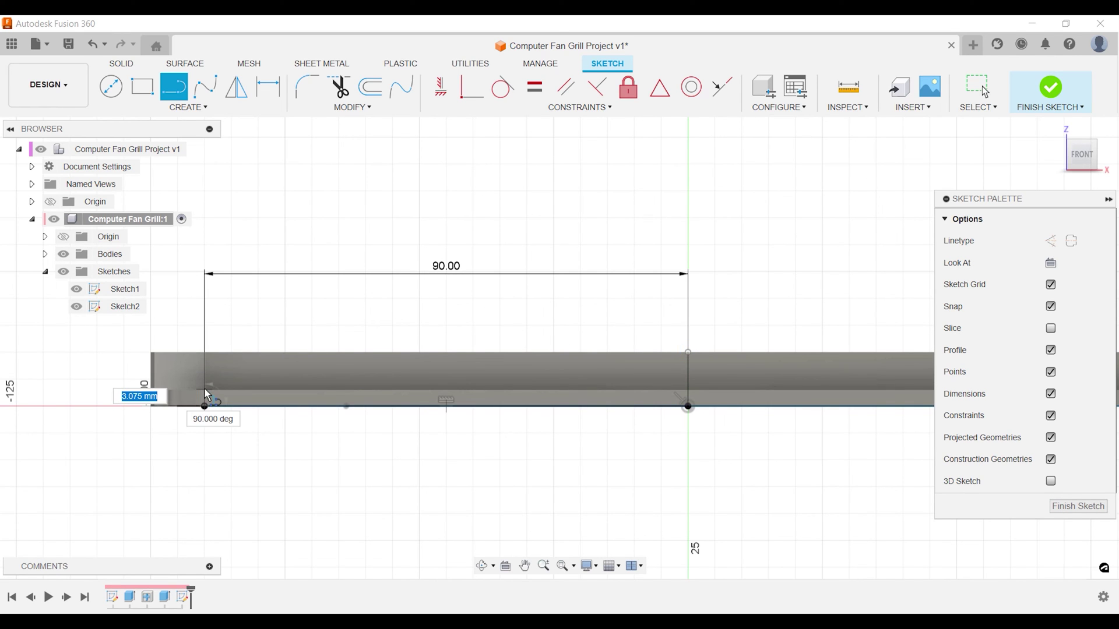
pyautogui.write('3')
pyautogui.press('Return')
pyautogui.press('Escape')
# Draw a three-point arc between the tops of the two vertical lines, bulging upward.
pyautogui.write('s')
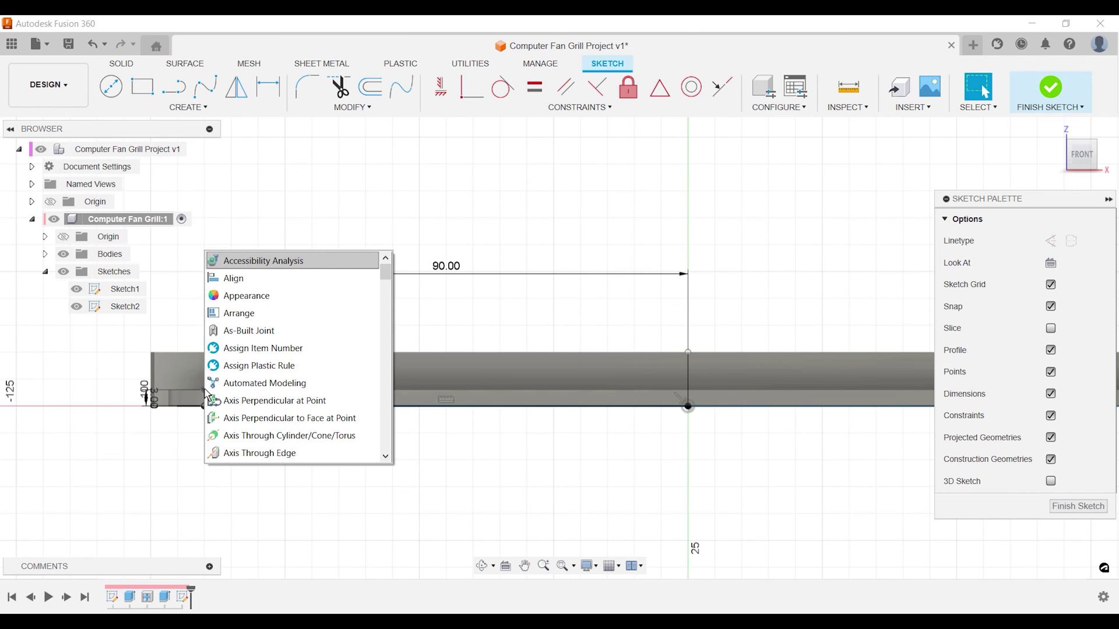
pyautogui.write('arc')
pyautogui.press('Return')
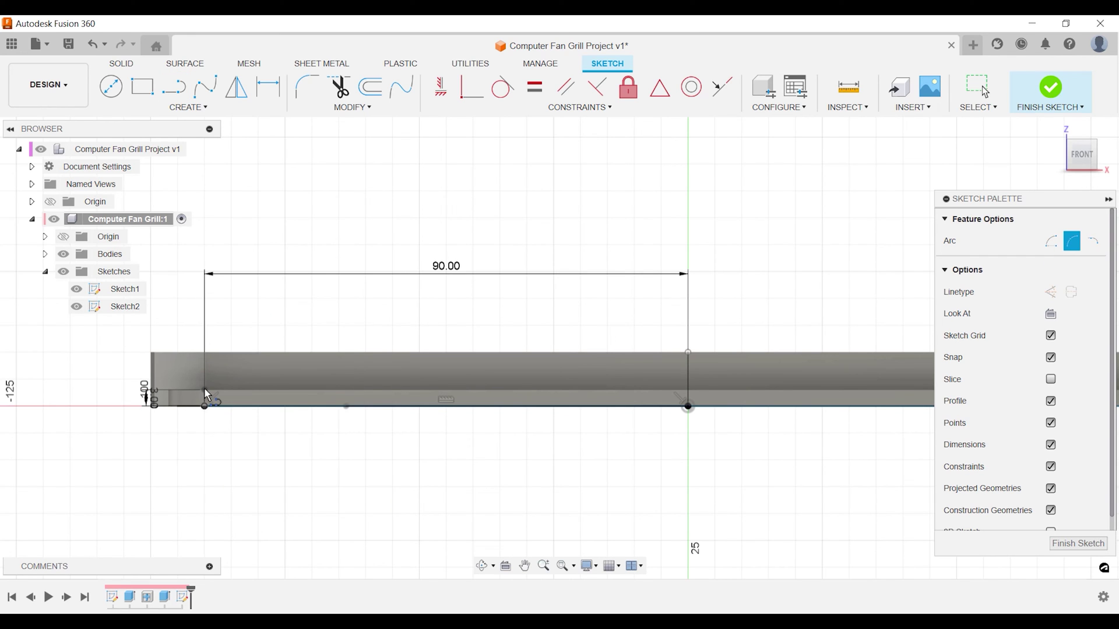
pyautogui.click(205, 389)
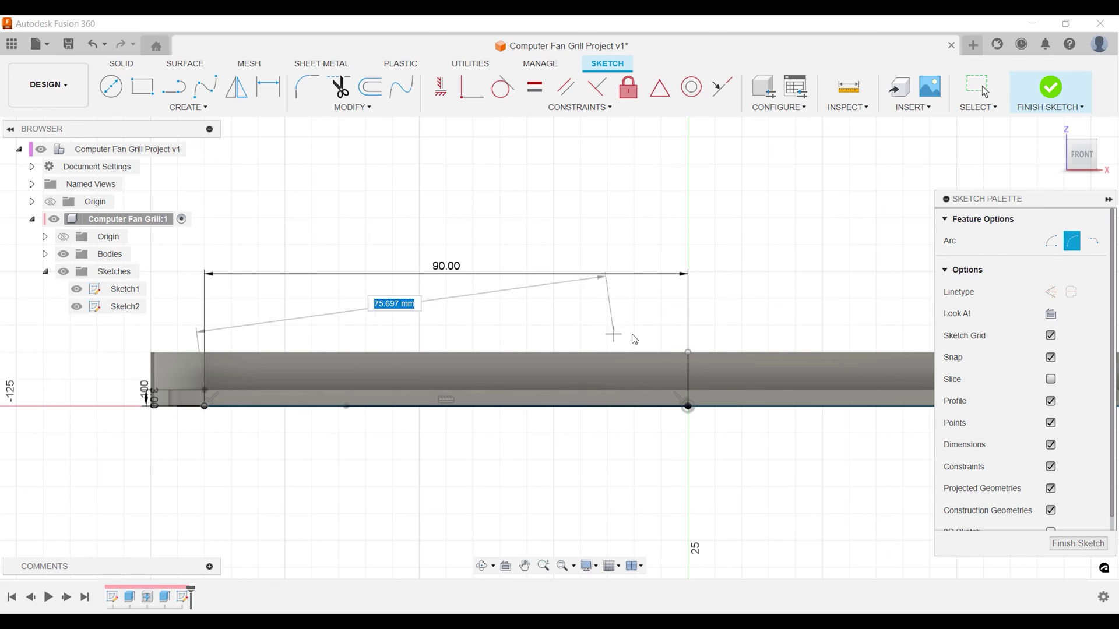
pyautogui.click(688, 352)
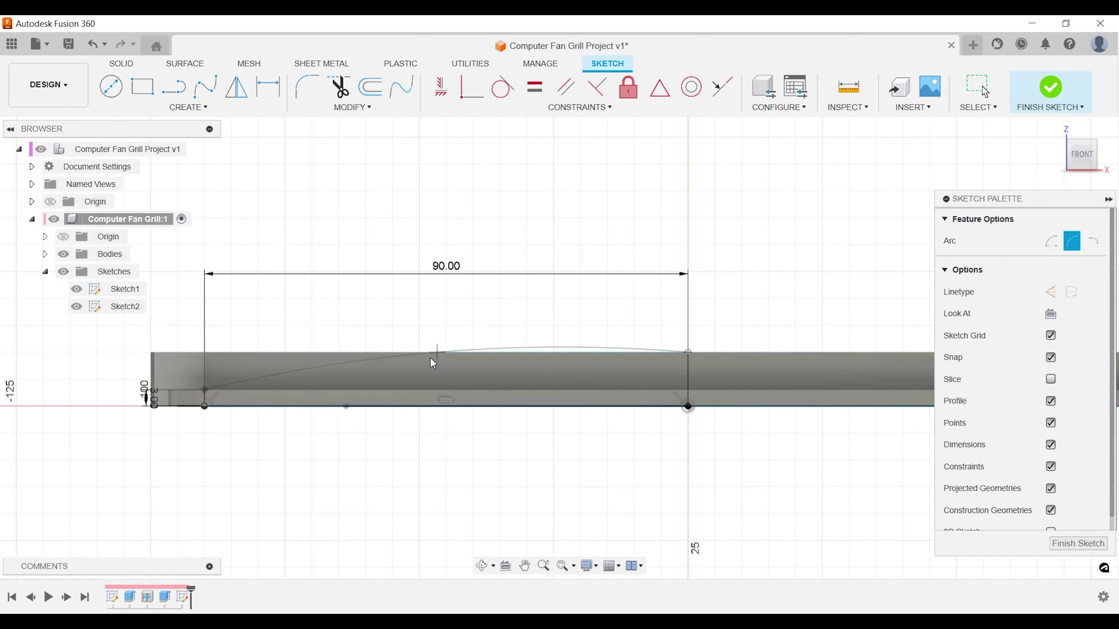
pyautogui.click(389, 363)
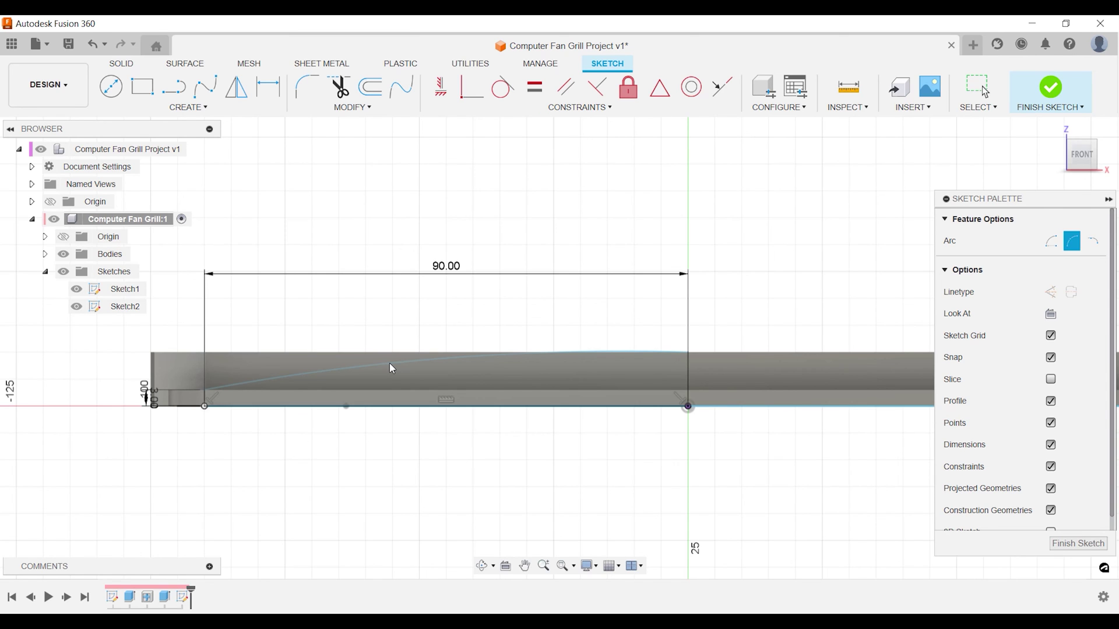
pyautogui.press('Return')
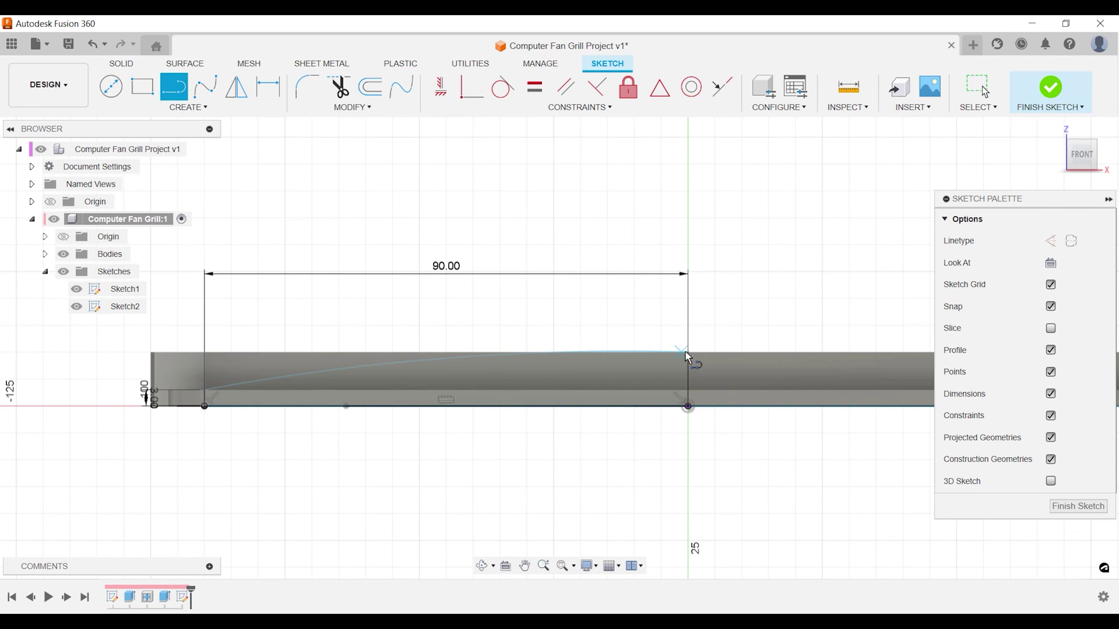
# Draw a closed line profile 150 mm across and 22 mm tall above the arc.
pyautogui.click(686, 270)
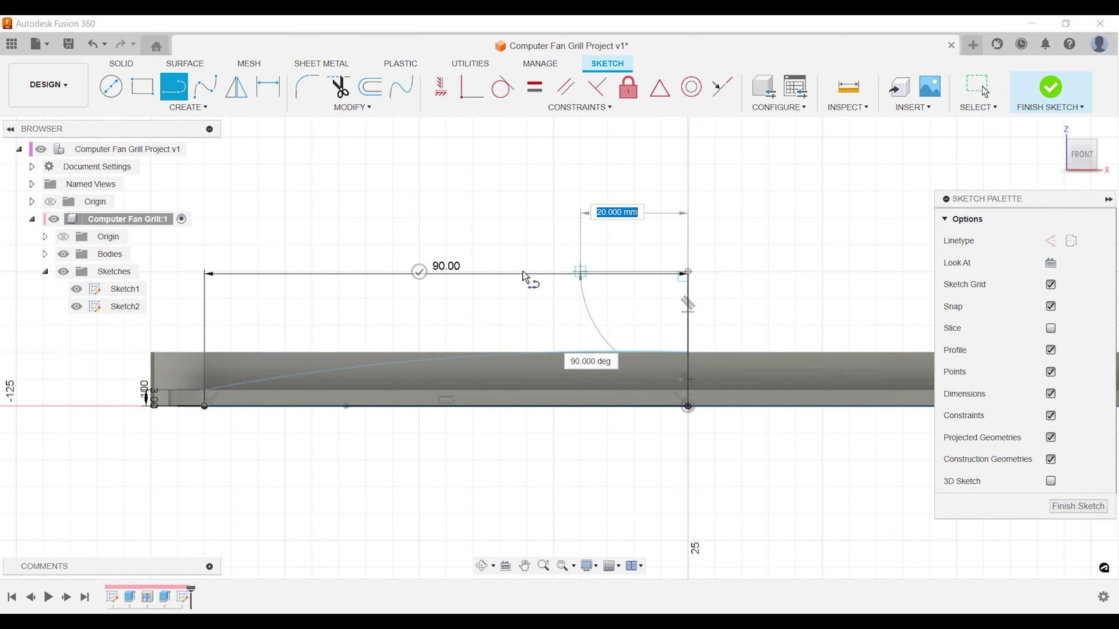
pyautogui.scroll(-5, 346, 285)
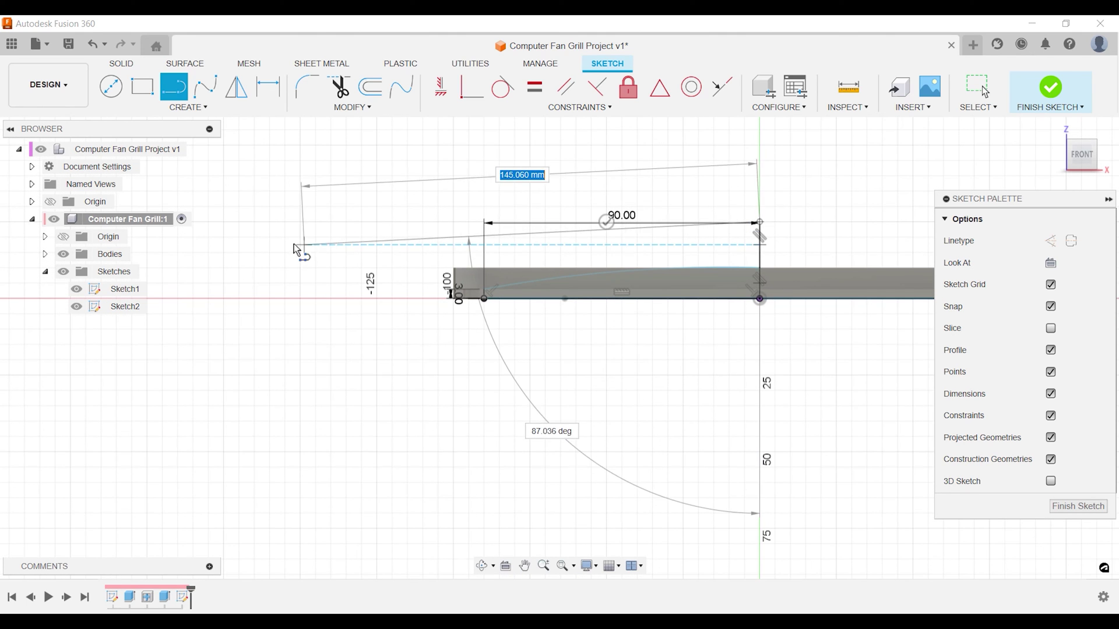
pyautogui.click(300, 223)
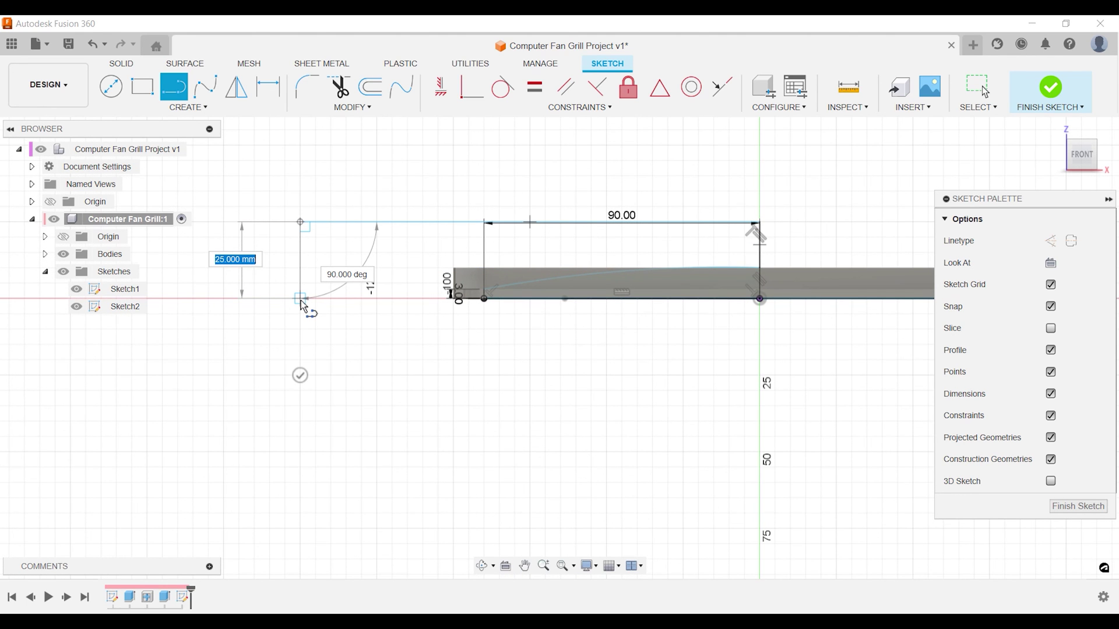
pyautogui.write('22')
pyautogui.press('Return')
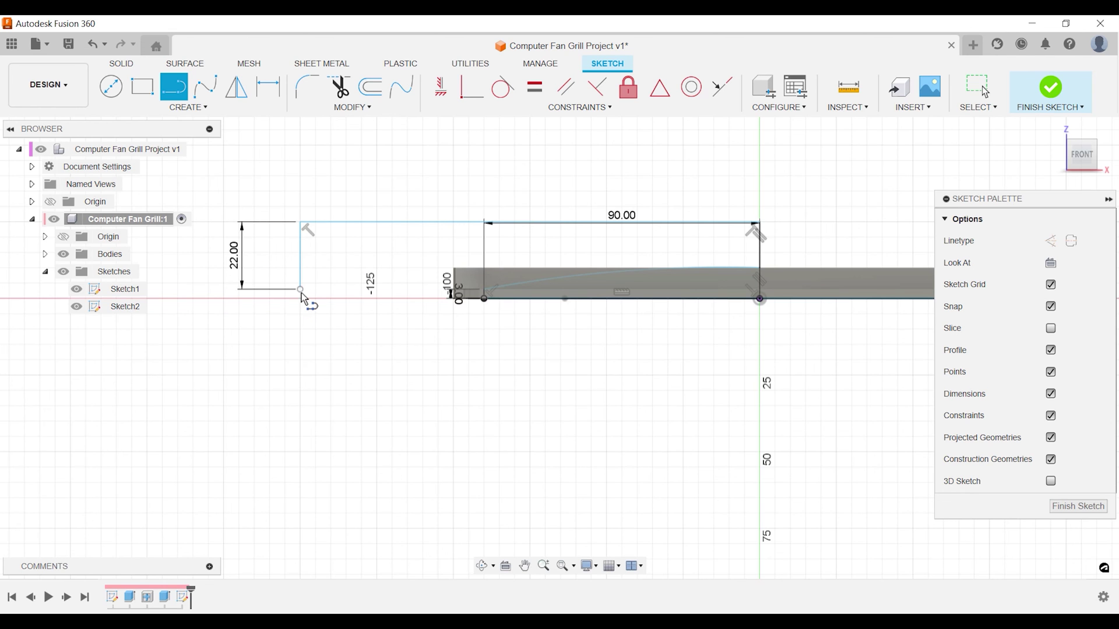
pyautogui.click(486, 289)
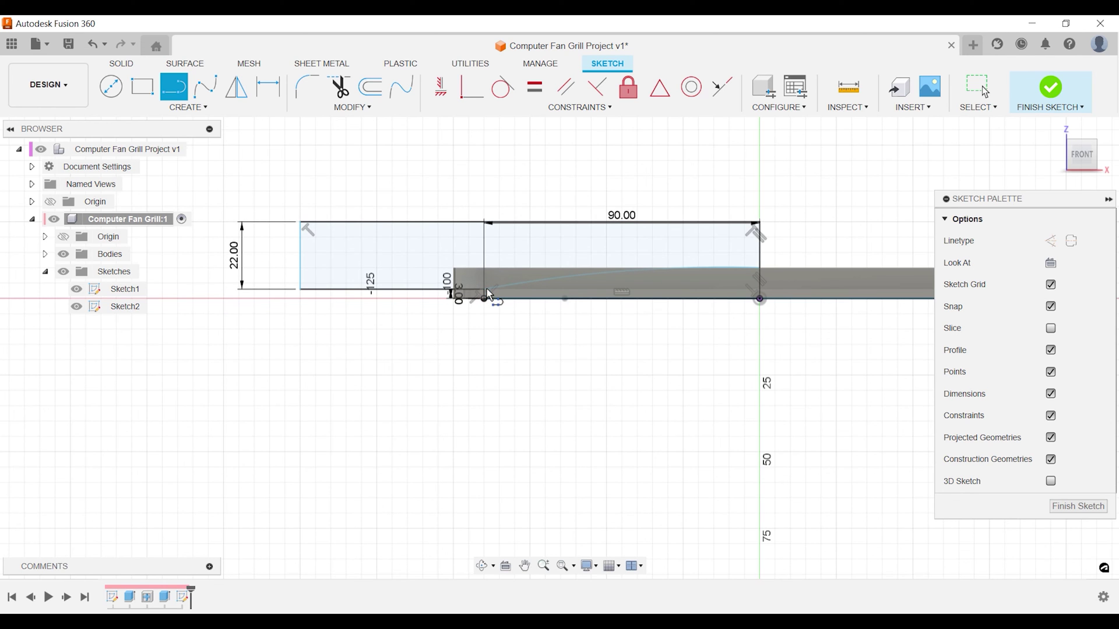
pyautogui.moveTo(499, 332)
pyautogui.keyDown('shift'); pyautogui.mouseDown(button='middle')
pyautogui.moveTo(504, 350)
pyautogui.moveTo(464, 352)
pyautogui.mouseUp(button='middle'); pyautogui.keyUp('shift')
# Revolve-cut the profile 360° around the vertical centre line.
pyautogui.write('srev')
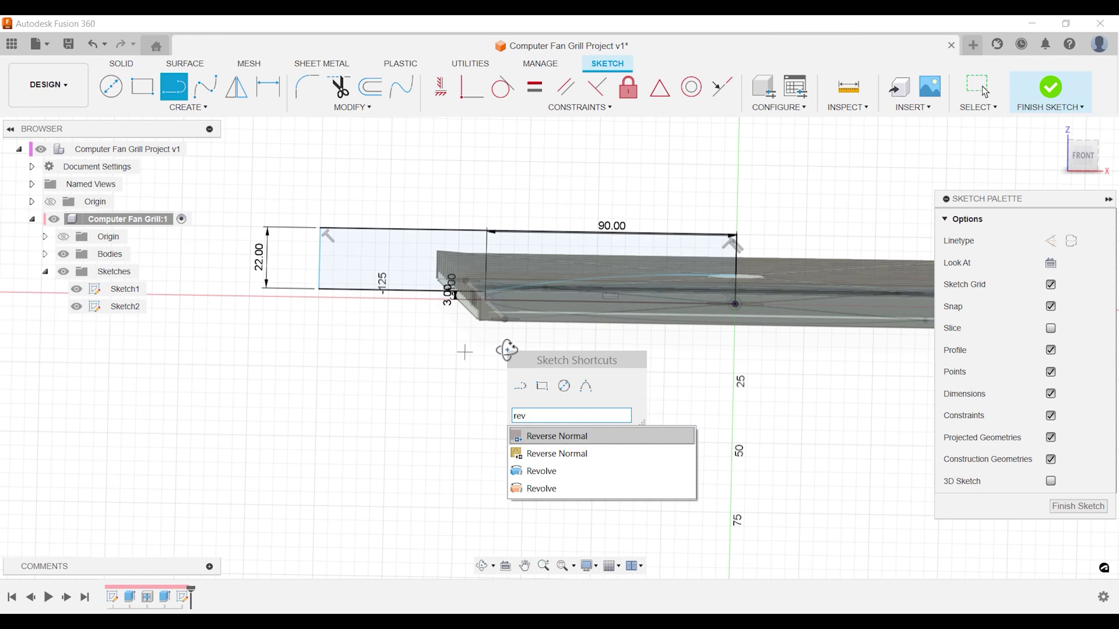
pyautogui.press('Down')
pyautogui.press('Down')
pyautogui.press('Return')
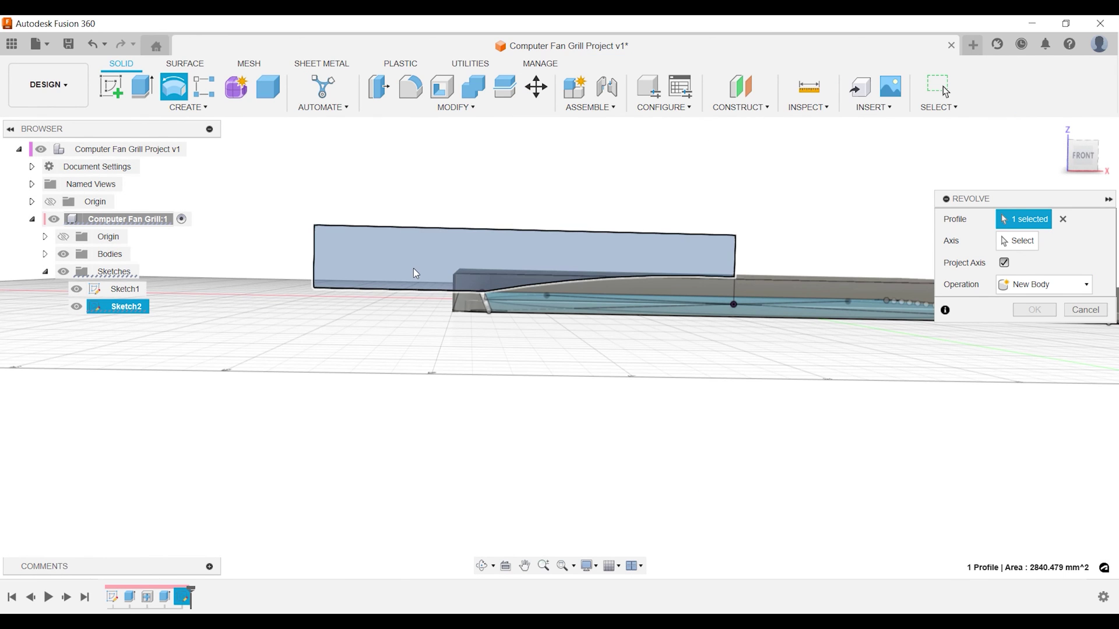
pyautogui.click(737, 231)
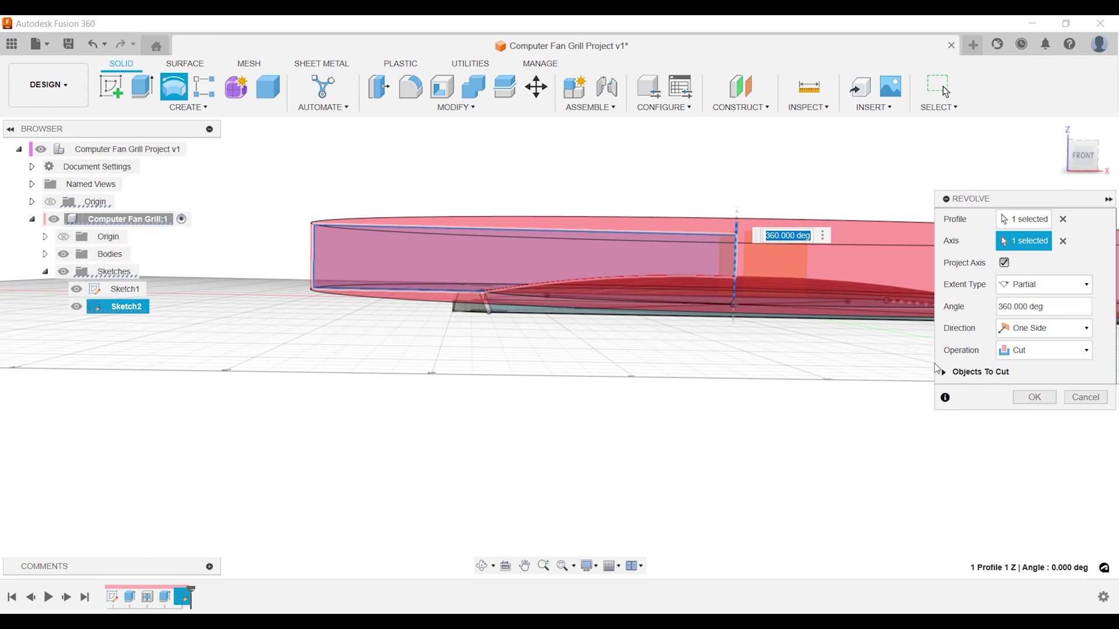
pyautogui.click(1033, 397)
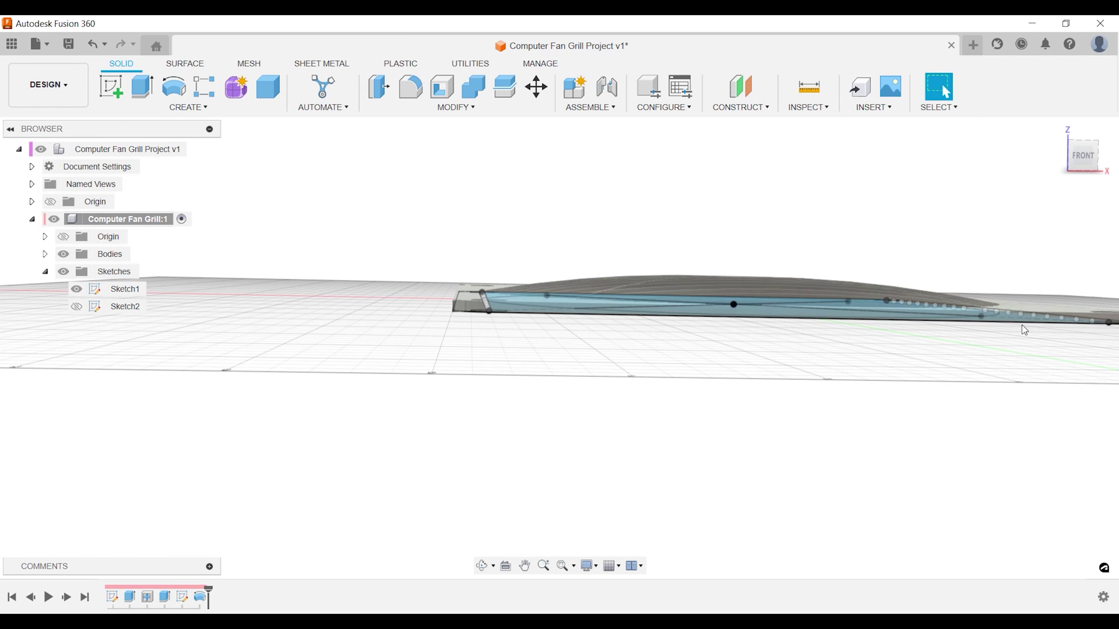
pyautogui.click(1065, 127)
# Edit Sketch1, trim the grill lines at the corner circles, and finish the sketch.
pyautogui.click(113, 598)
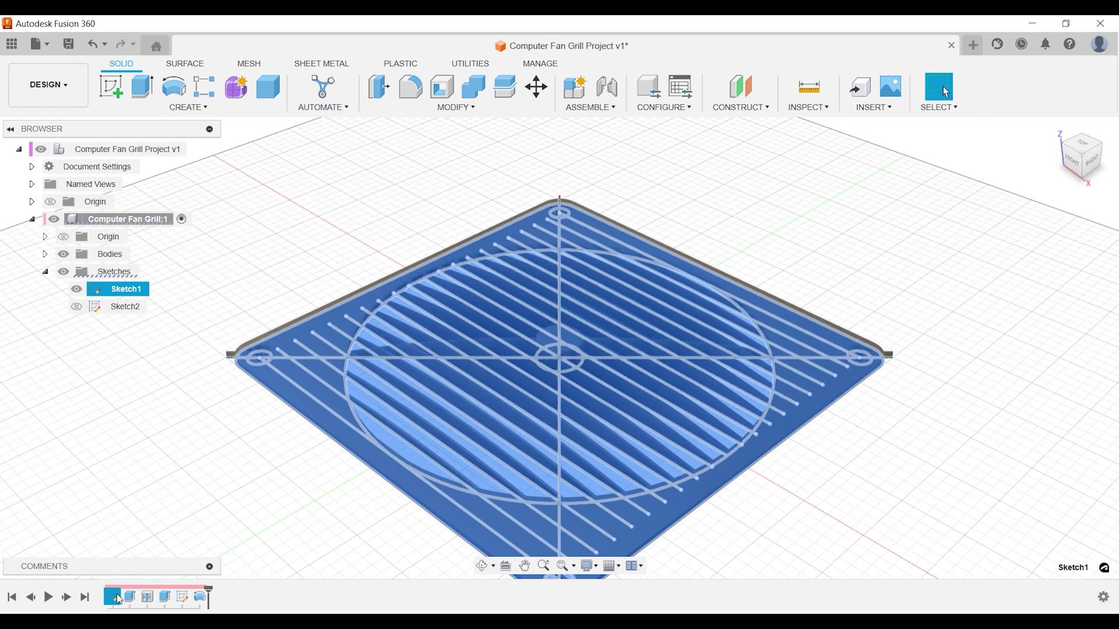
pyautogui.rightClick(119, 599)
pyautogui.click(171, 437)
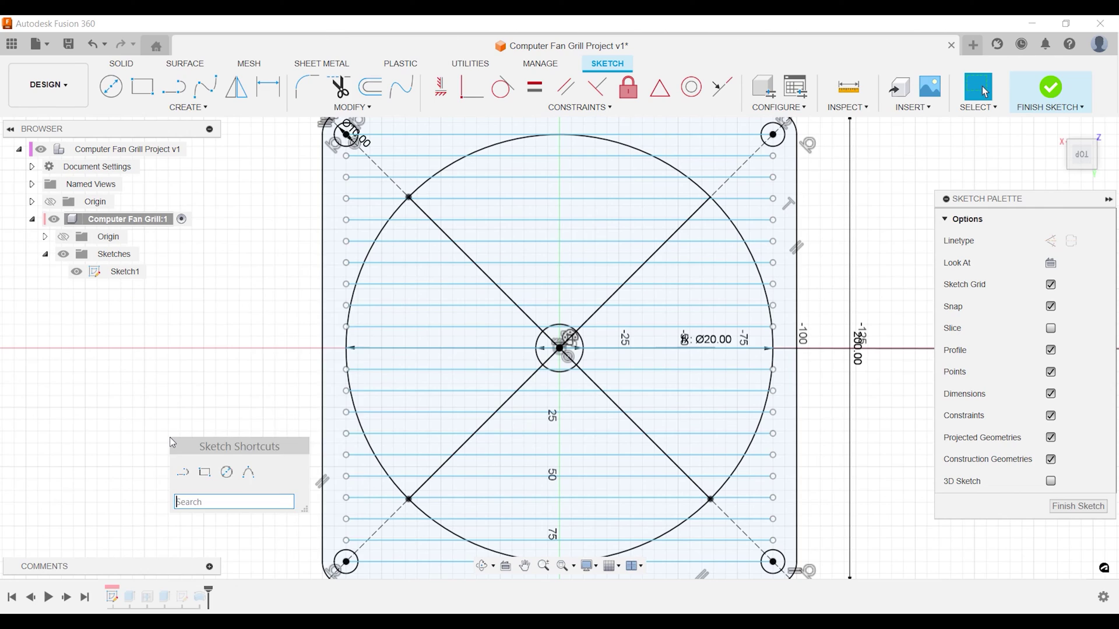
pyautogui.write('trim')
pyautogui.press('Return')
pyautogui.scroll(5, 350, 128)
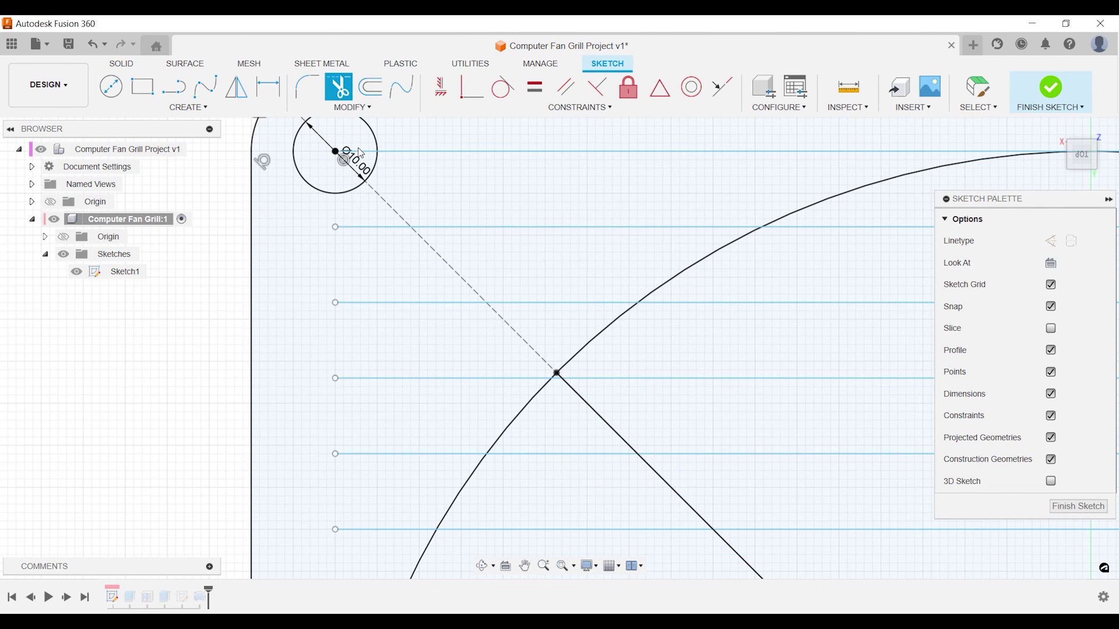
pyautogui.click(360, 154)
pyautogui.scroll(-5, 357, 155)
pyautogui.scroll(5, 842, 157)
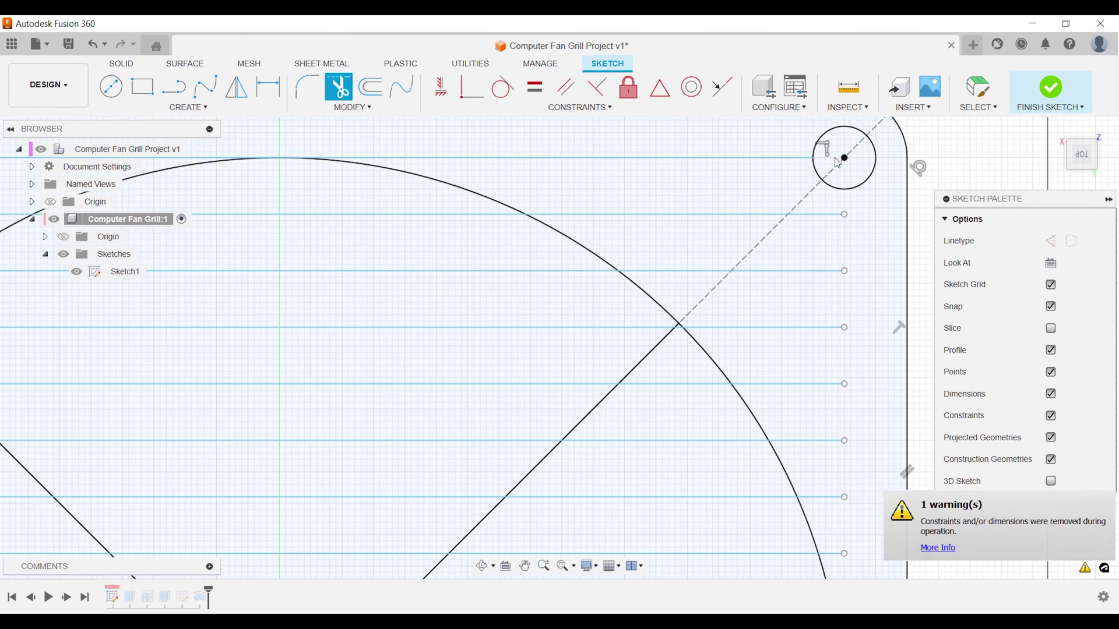
pyautogui.scroll(-5, 839, 160)
pyautogui.scroll(8, 839, 460)
pyautogui.scroll(-5, 835, 432)
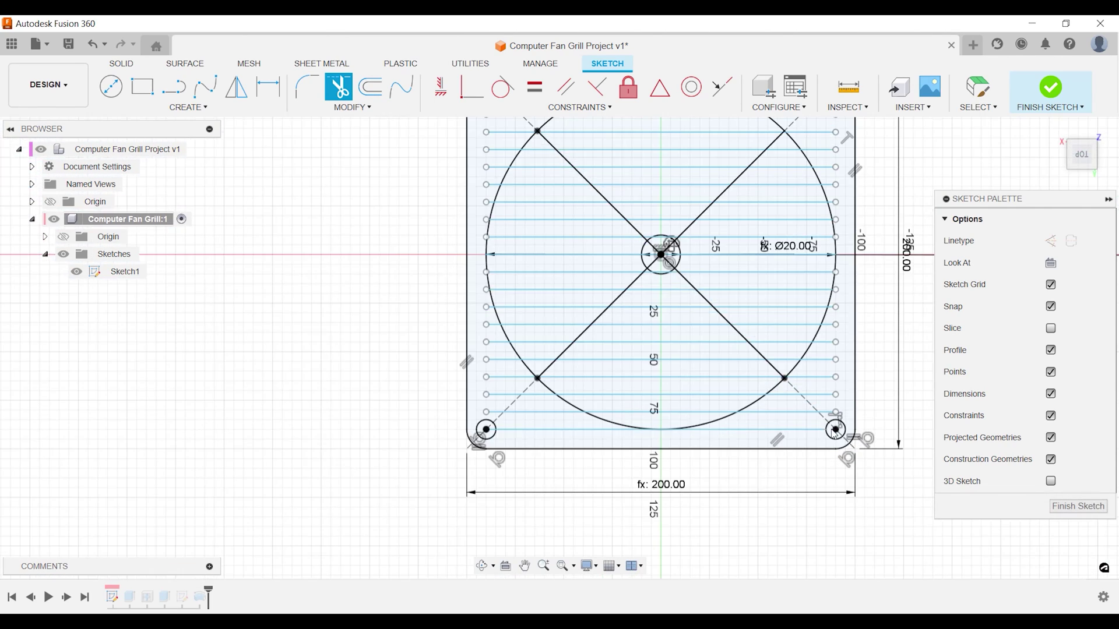
pyautogui.scroll(8, 490, 431)
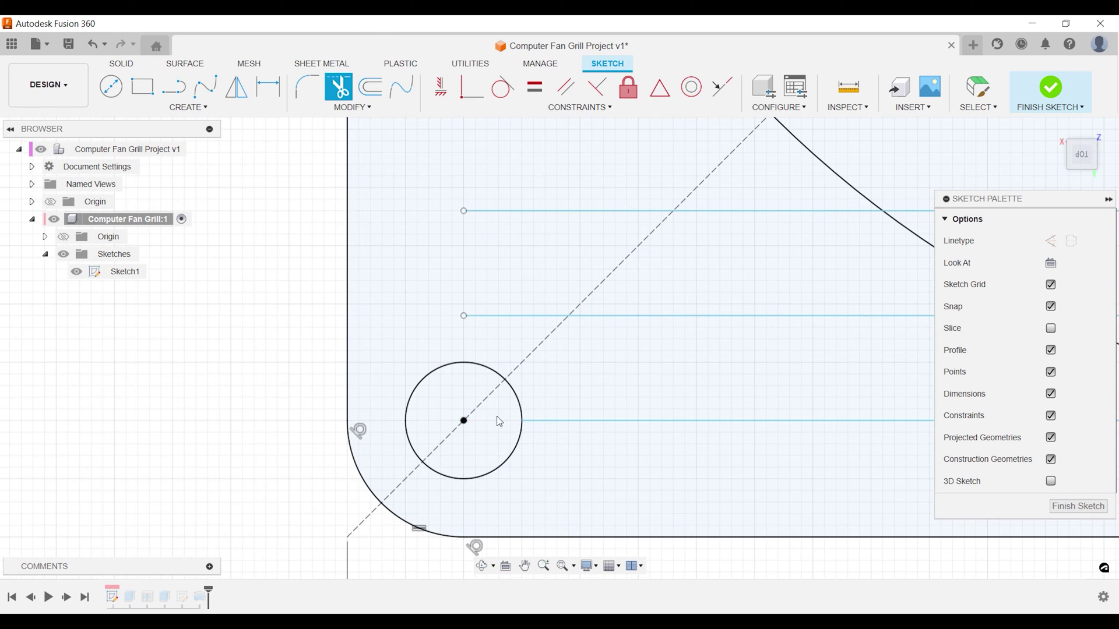
pyautogui.click(1041, 95)
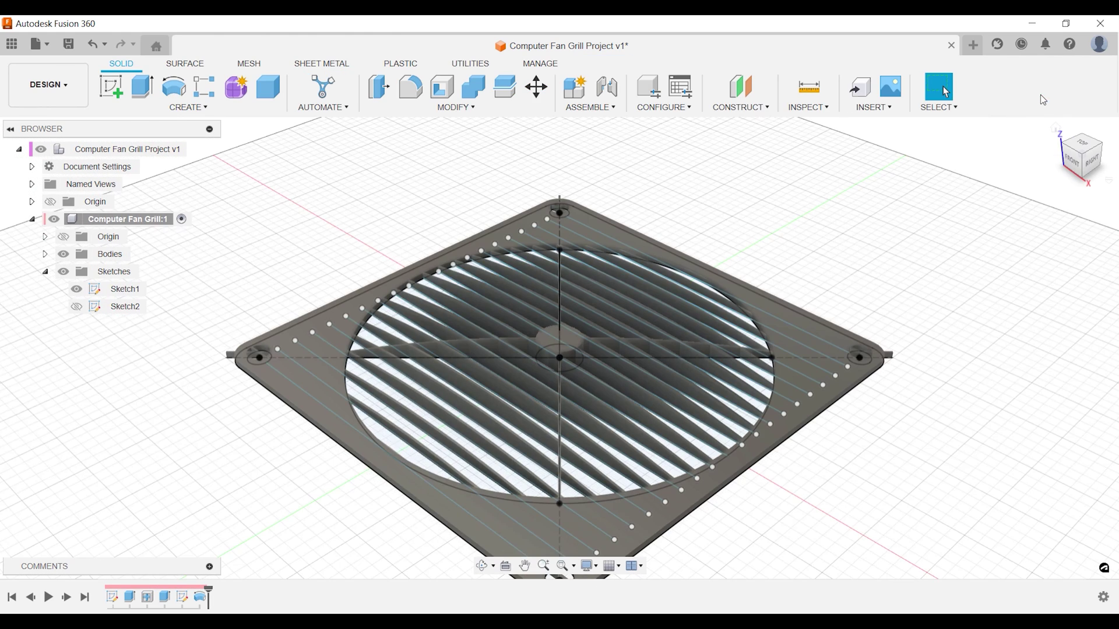
# Re-apply the rib feature to update it and hide Sketch1.
pyautogui.rightClick(146, 605)
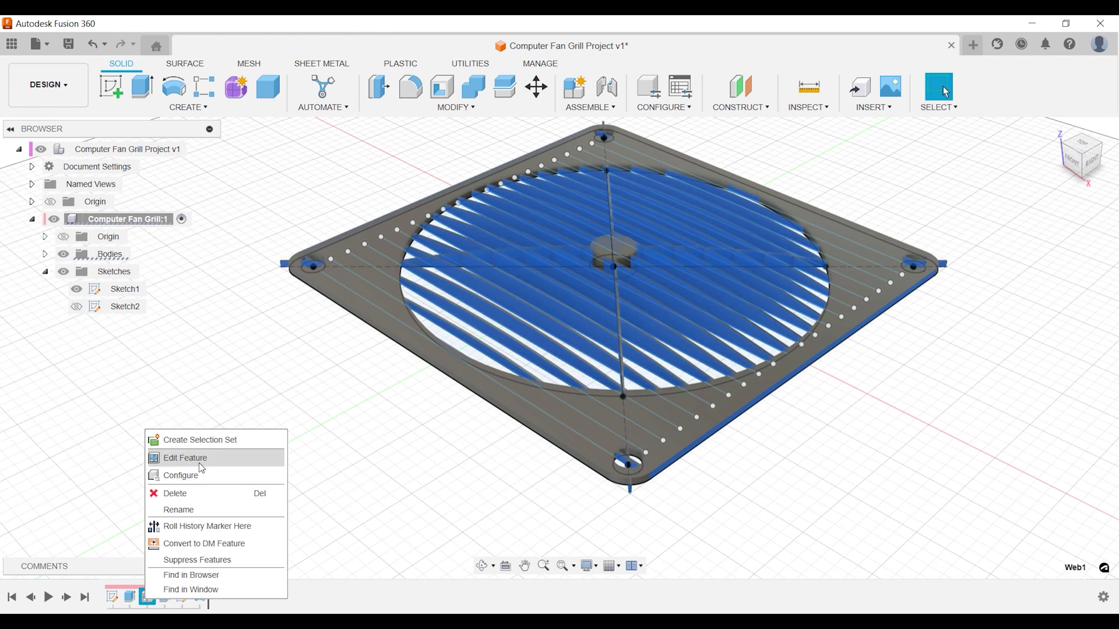
pyautogui.click(198, 459)
pyautogui.click(1035, 417)
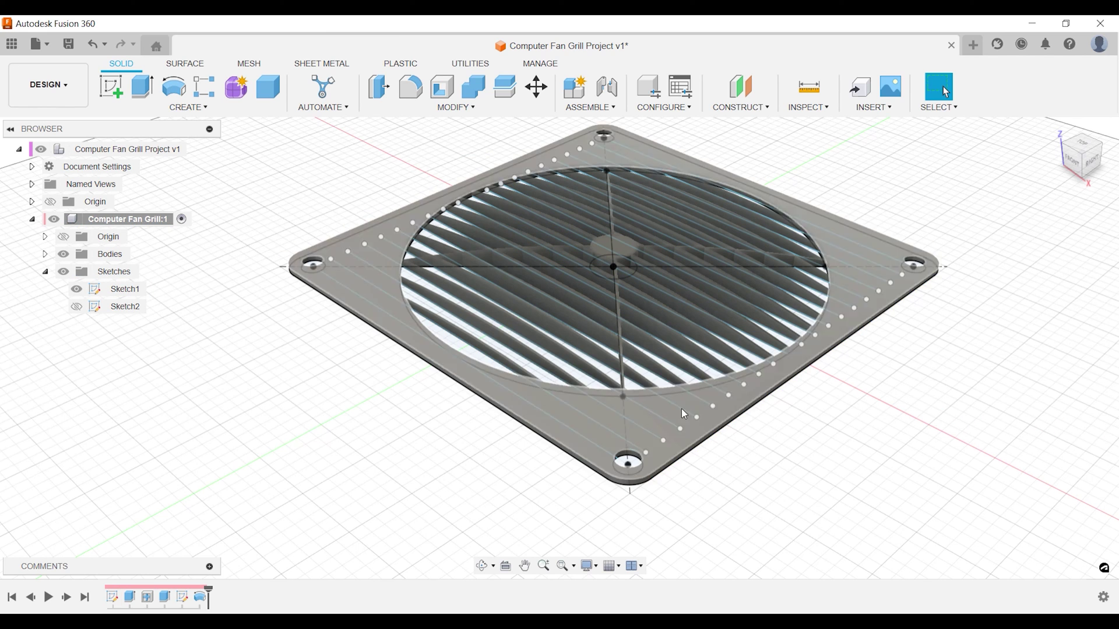
pyautogui.click(77, 289)
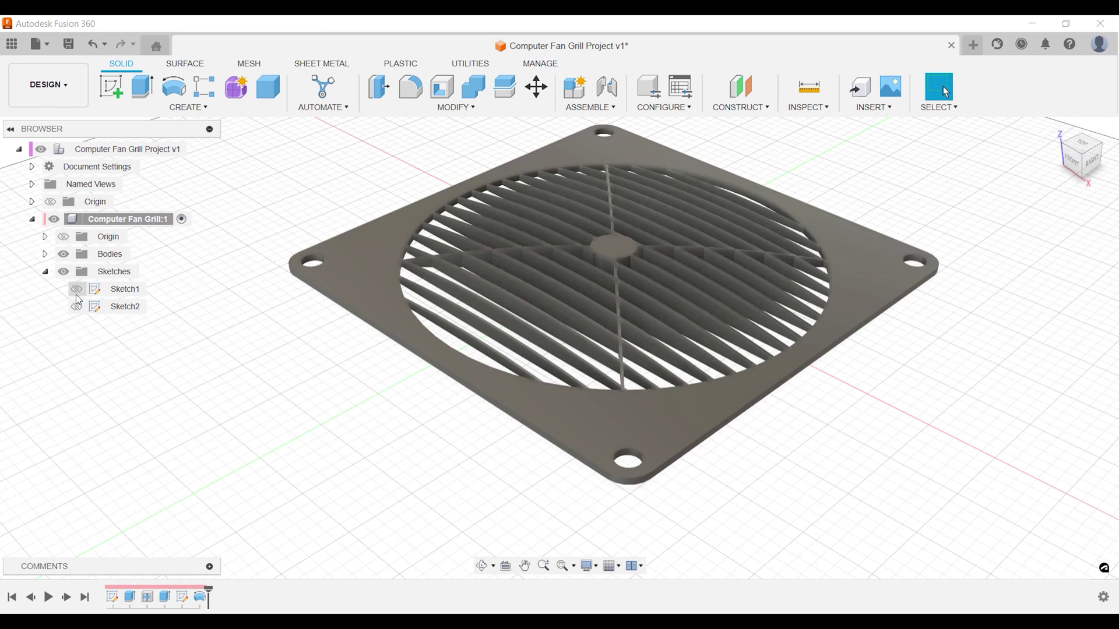
# Apply the Powder Coat (Green) appearance to the whole fan grill body.
pyautogui.click(1076, 143)
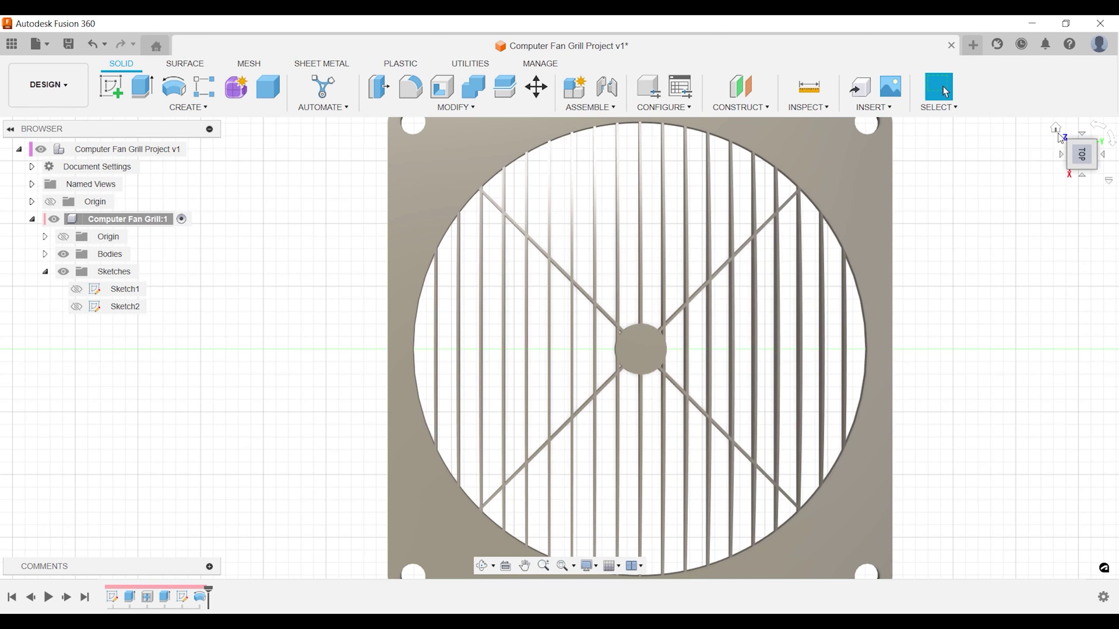
pyautogui.click(1057, 130)
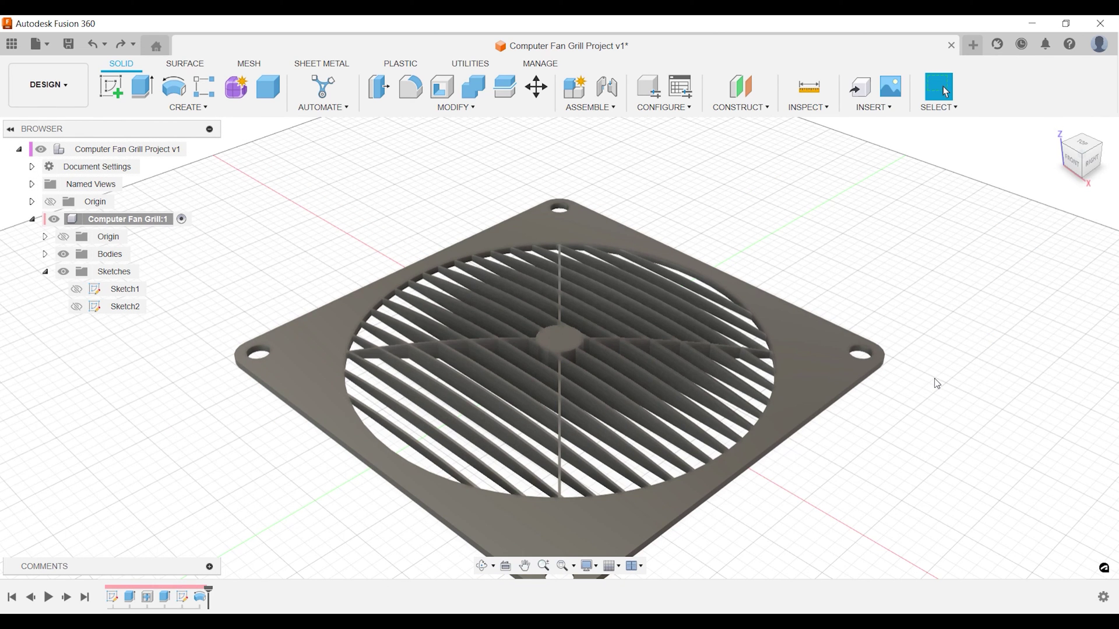
pyautogui.press('a')
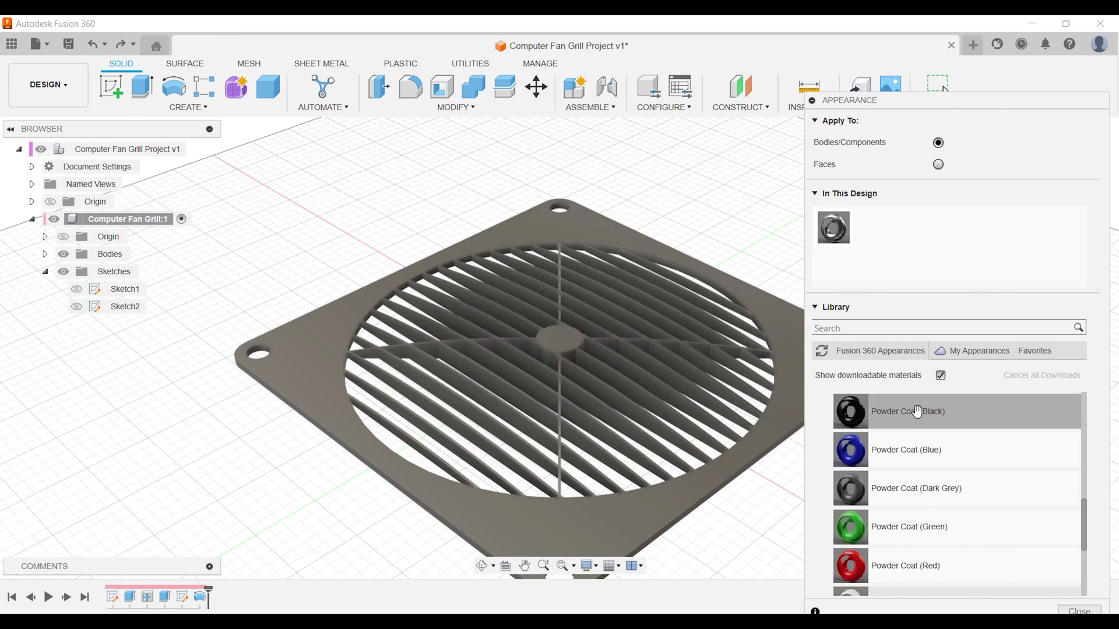
pyautogui.moveTo(880, 525); pyautogui.dragTo(657, 520)
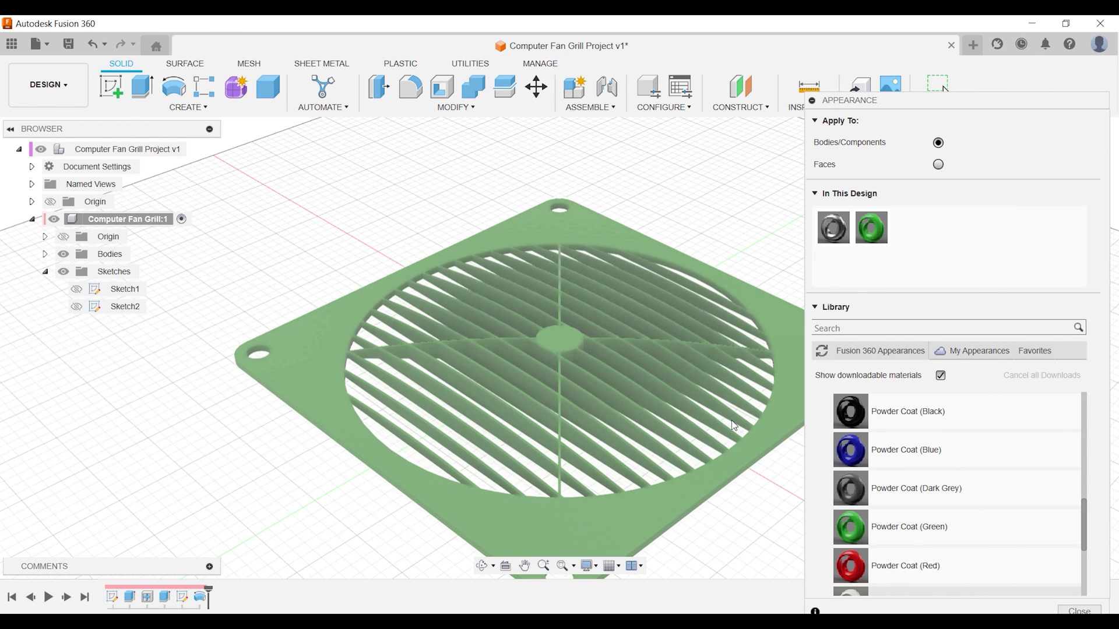
# Darken the Powder Coat (Green) colour to RGB 57,141,60.
pyautogui.rightClick(874, 231)
pyautogui.click(882, 237)
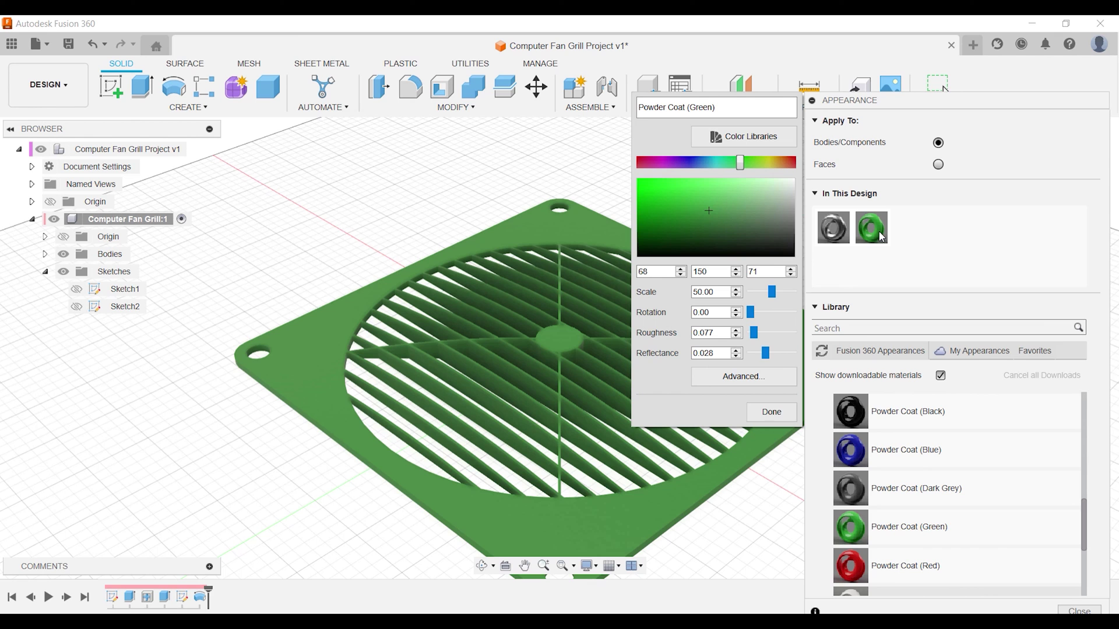
pyautogui.click(701, 213)
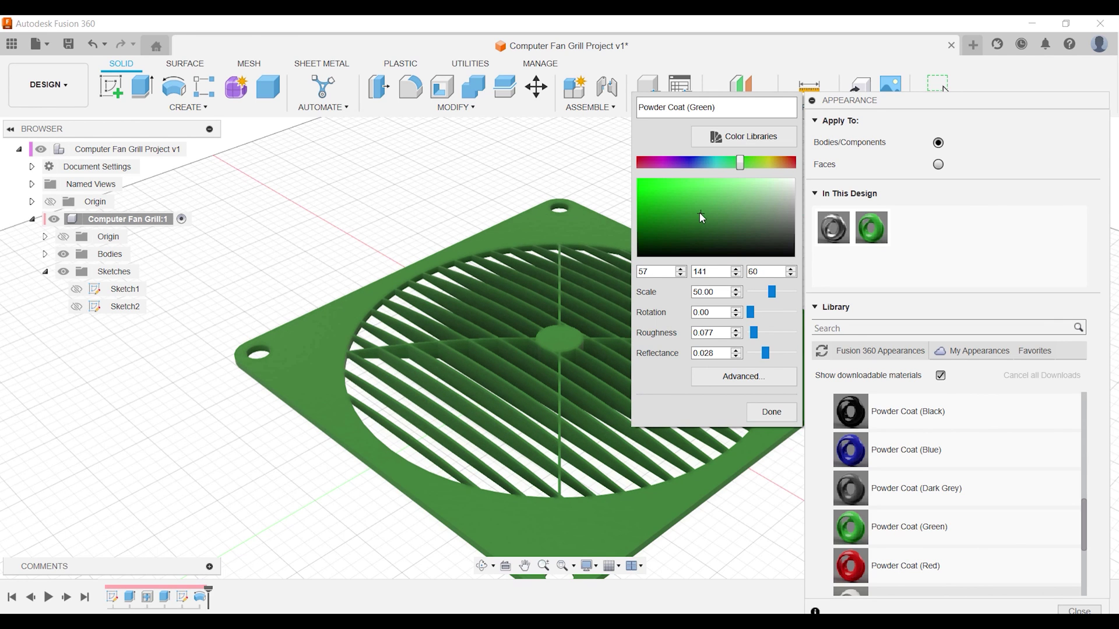
pyautogui.click(769, 413)
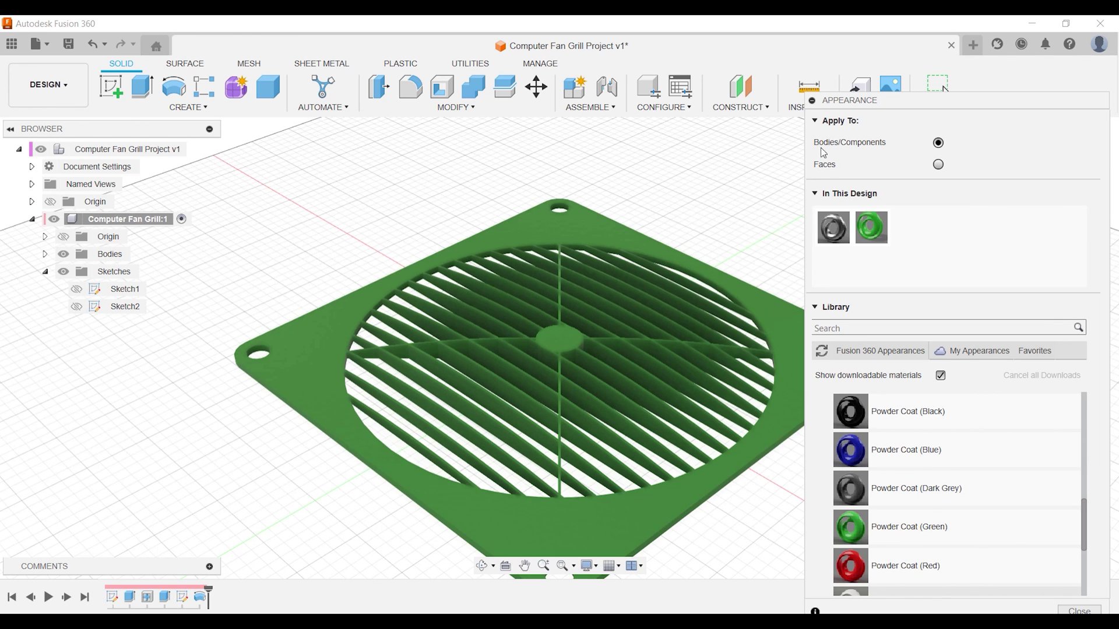